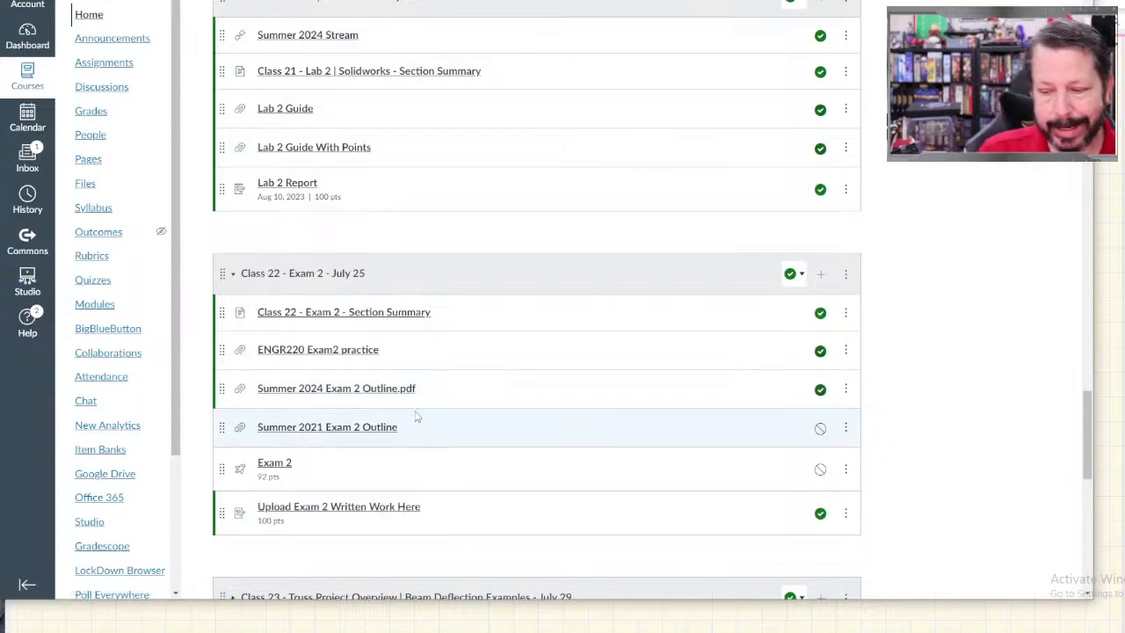
Step: Move "Upload Exam 2 Written Work Here" directly below "Summer 2024 Exam 2 Outline.pdf" and collapse the Class 22 - Exam 2 module
drag(220, 513, 230, 428)
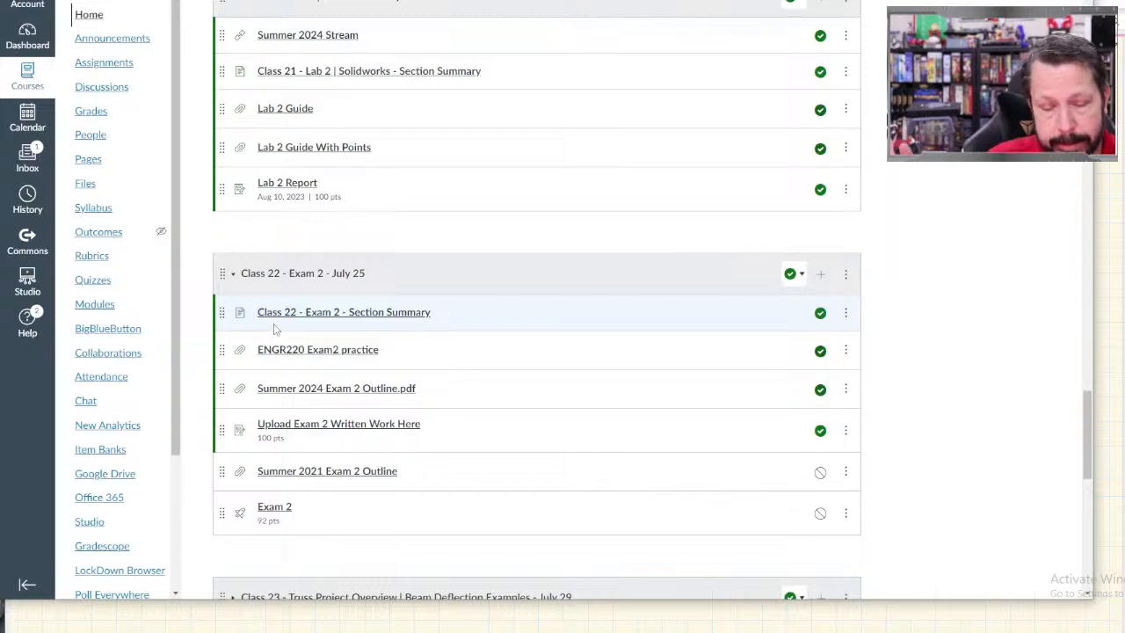
click(233, 273)
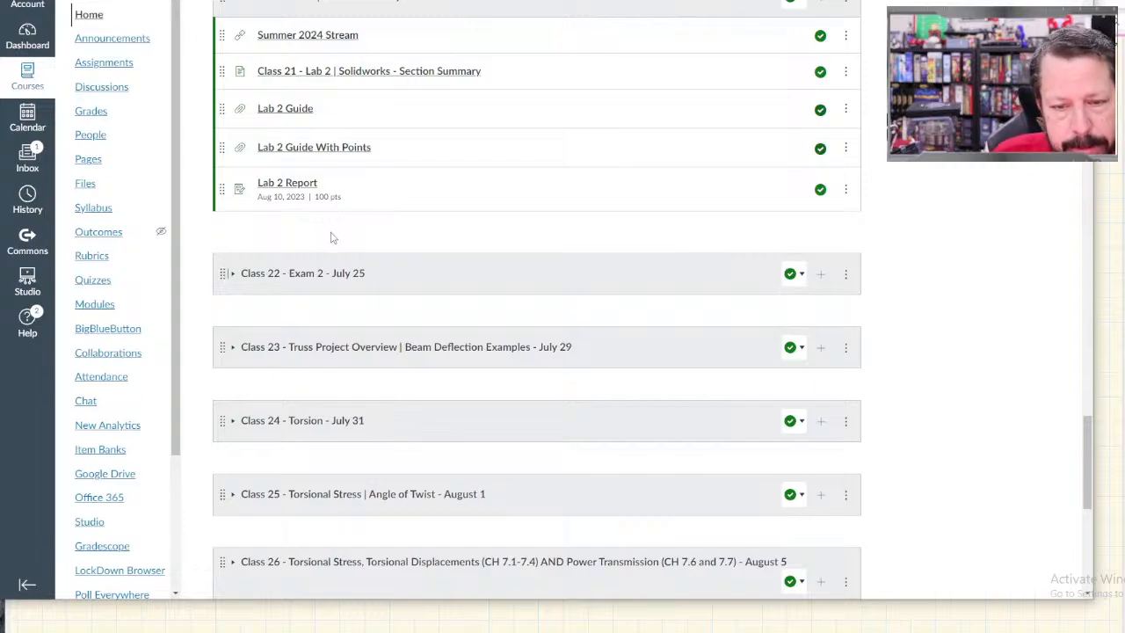
scroll(430, 266, up, 2)
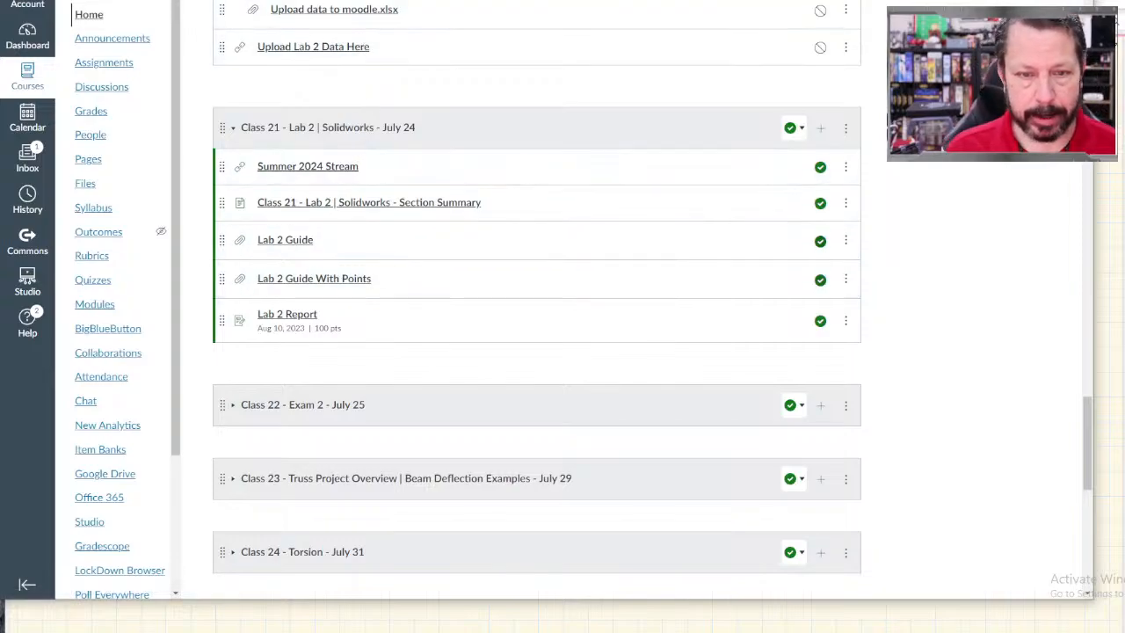
Step: Switch to SOLIDWORKS and examine the bent beam's von Mises stress plot from the top and at an oblique angle
key(alt+Tab)
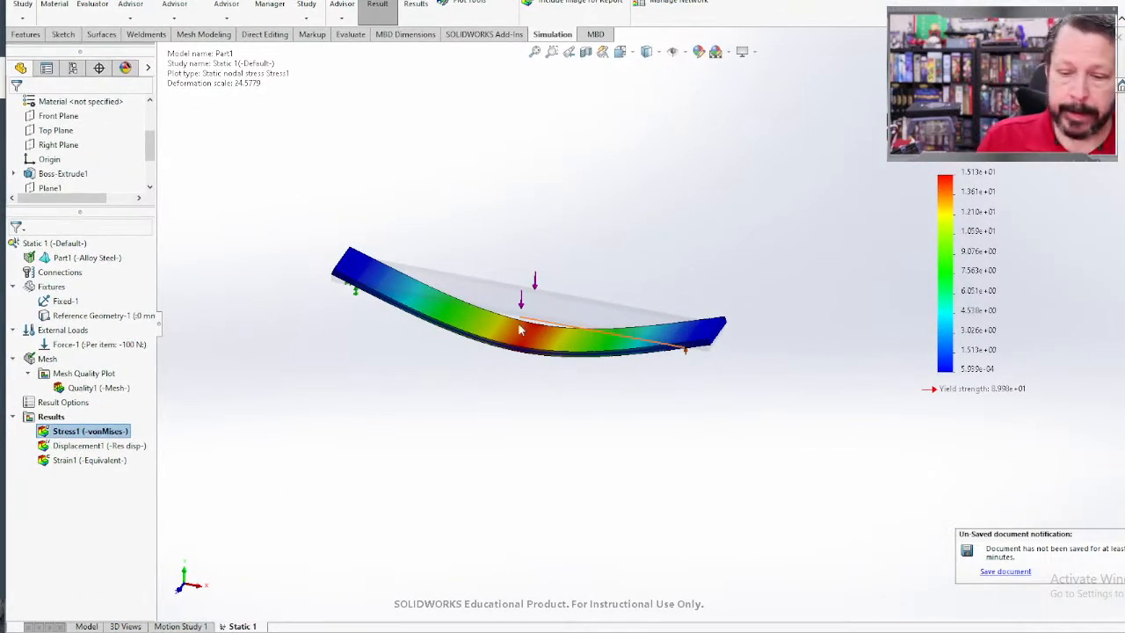
key(ctrl+5)
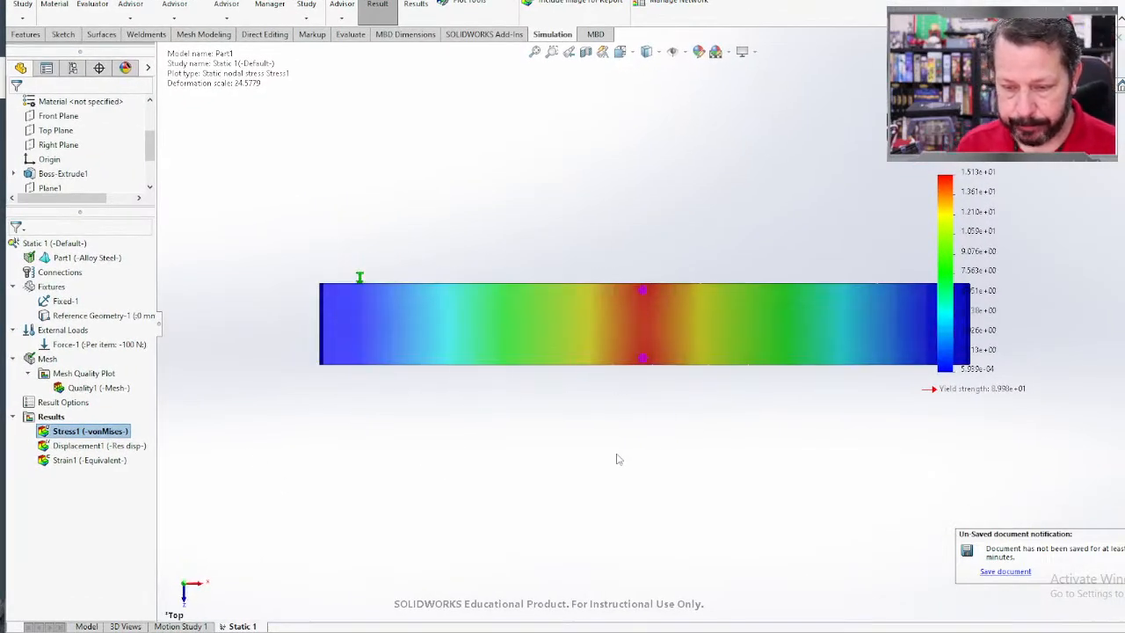
middle_drag(608, 425, 583, 340)
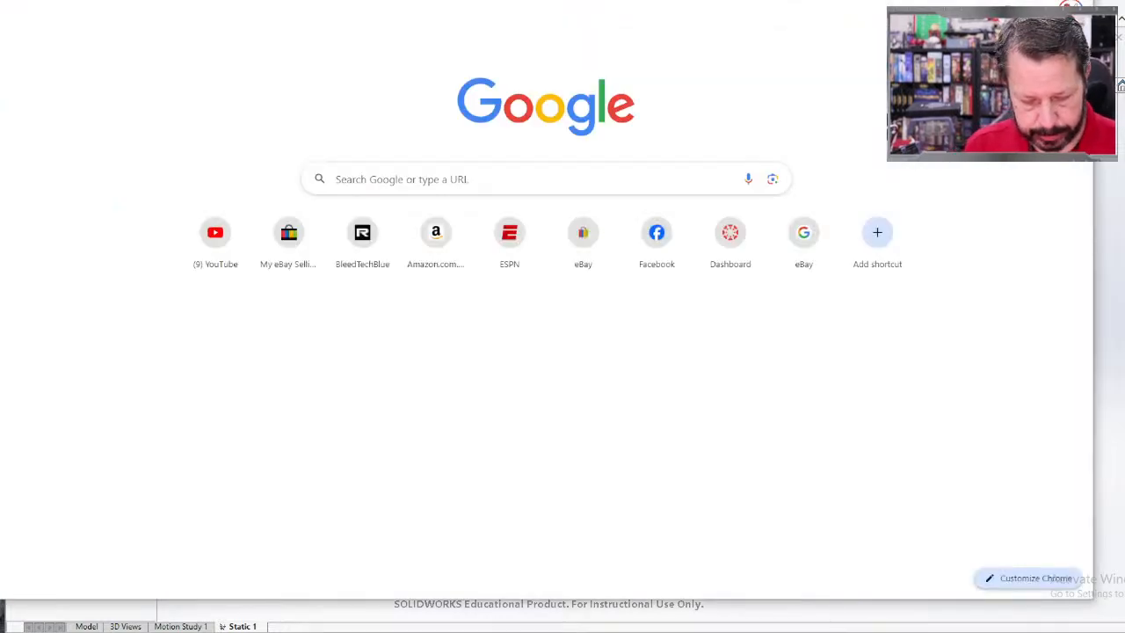
Step: Search Google Images for "three point bend test" and preview the ResearchGate diagram, the Instron fixture and the Bruker test photo
text(th)
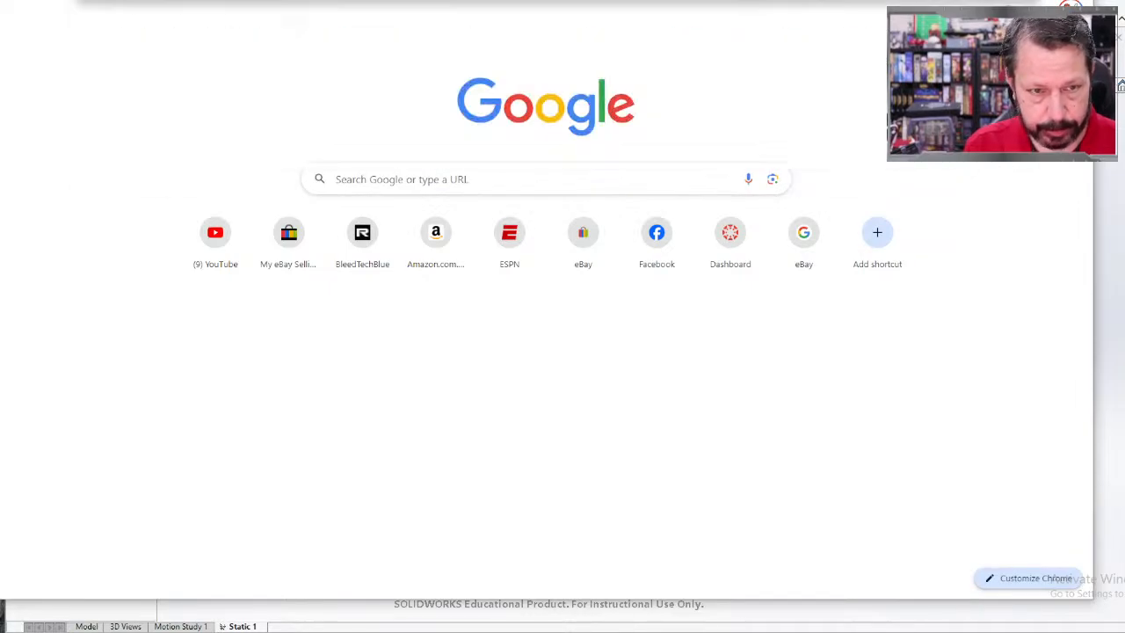
key(Return)
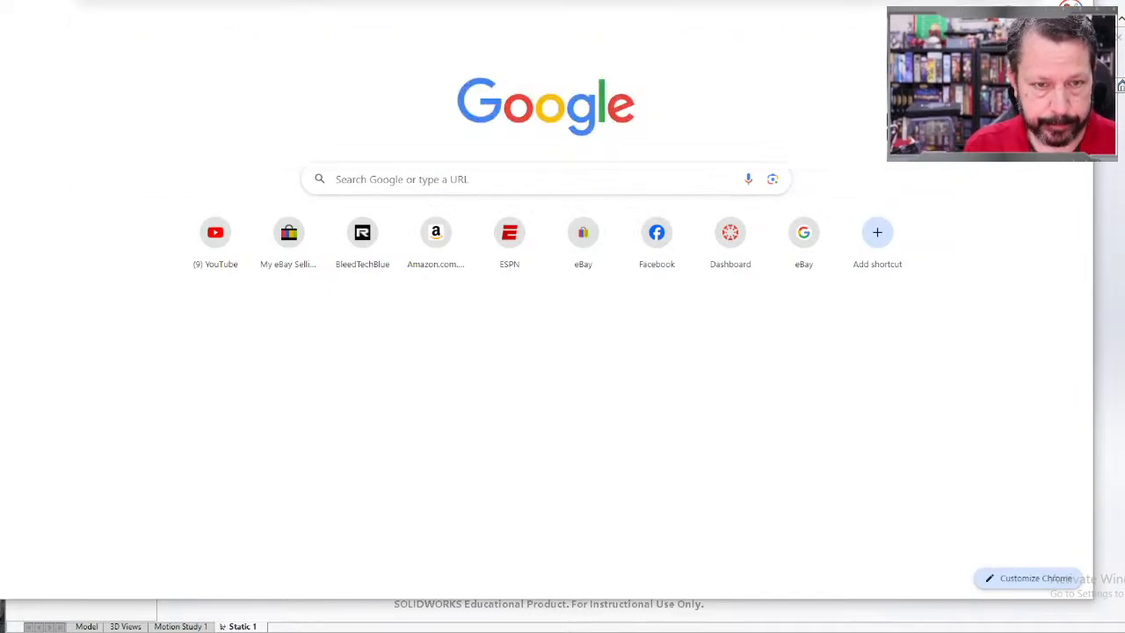
click(190, 41)
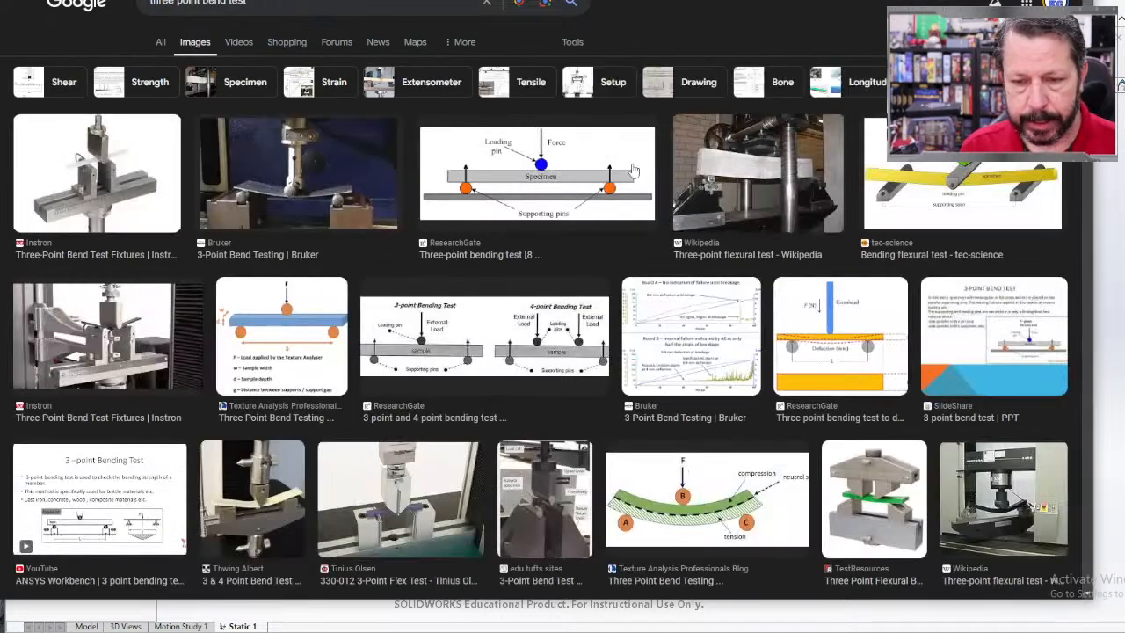
click(585, 191)
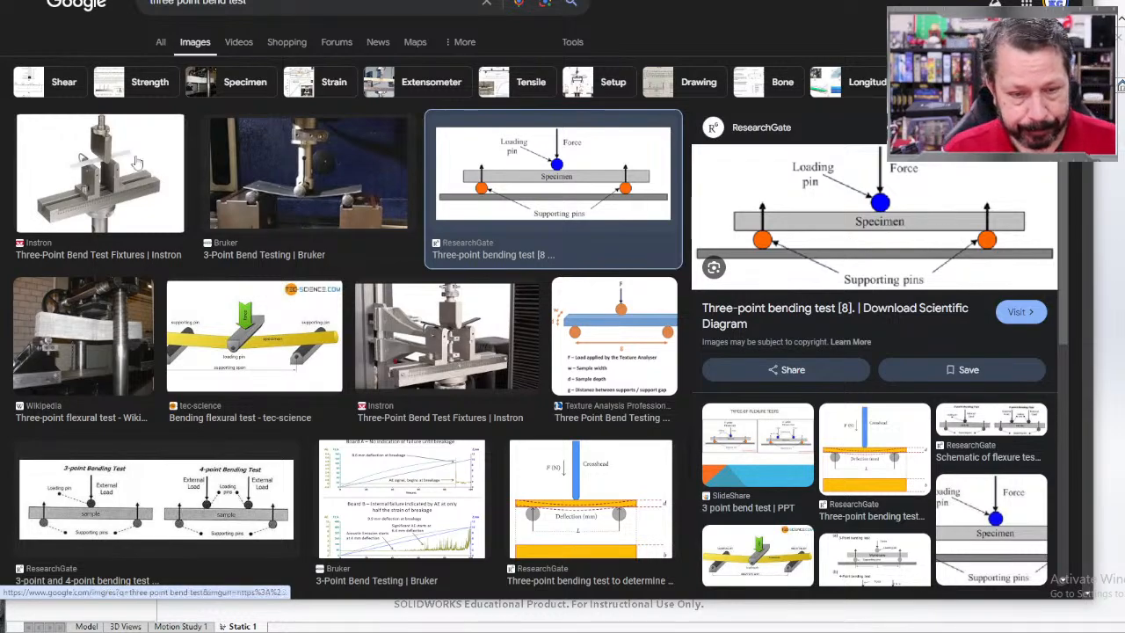
click(78, 167)
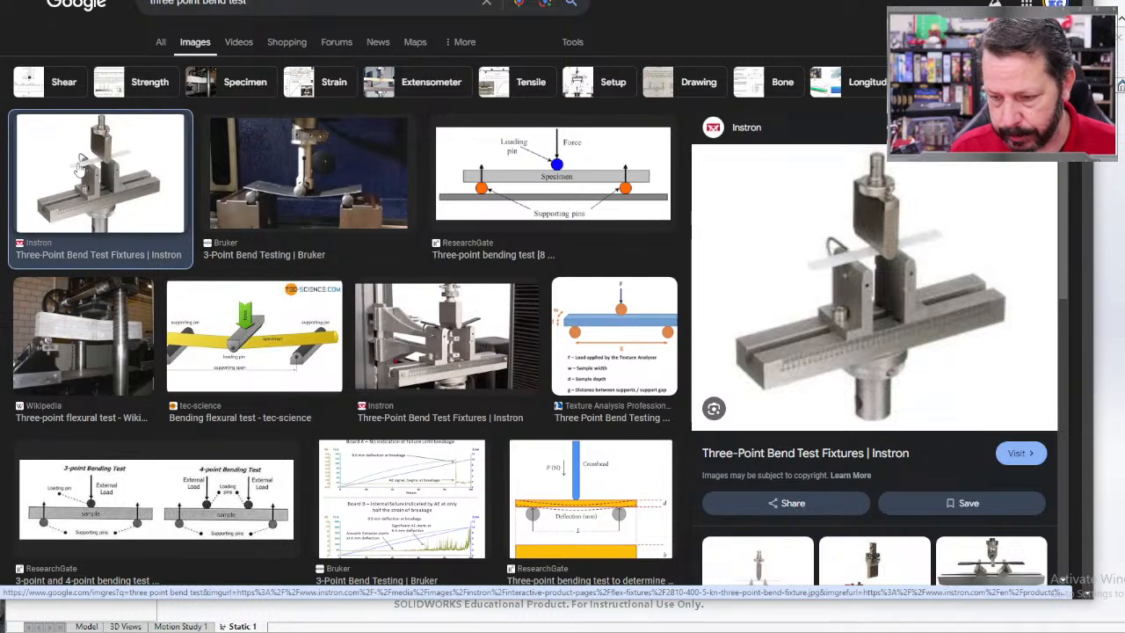
click(264, 197)
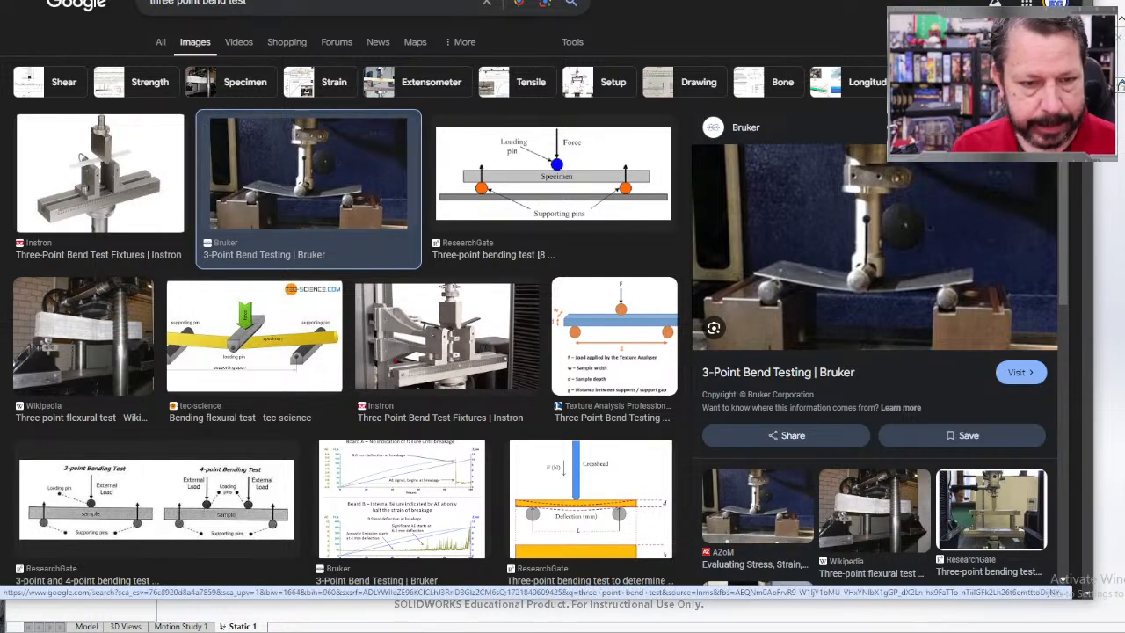
Step: Search the images for "four point bend test" and preview the Wikipedia diagram and the ResearchGate 3-point versus 4-point comparison
drag(175, 2, 109, 4)
text(four)
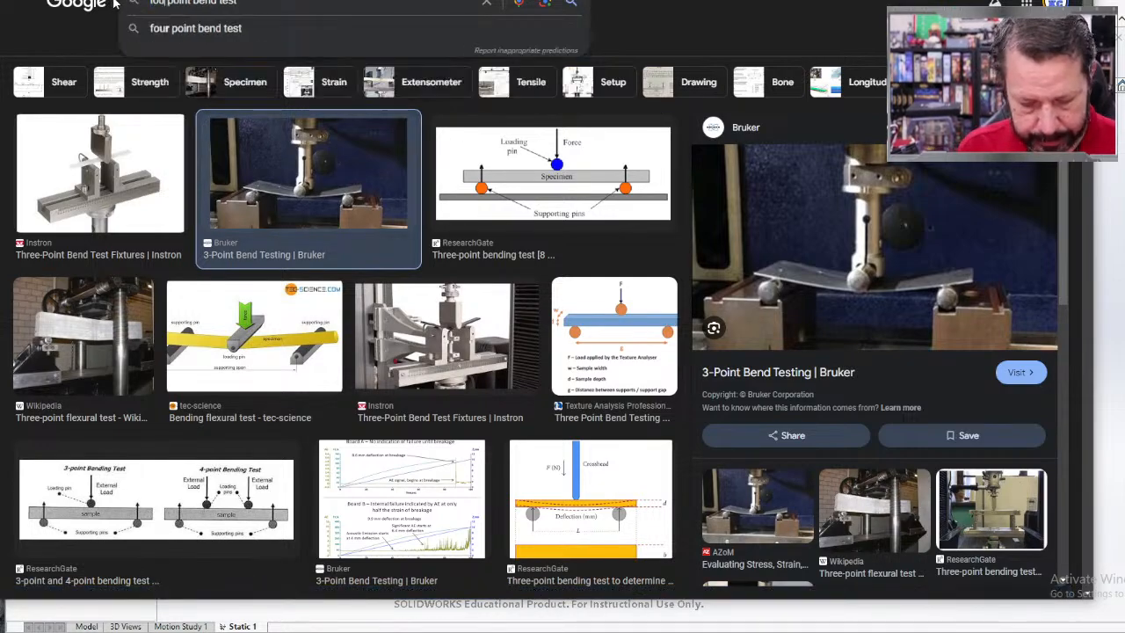
key(Return)
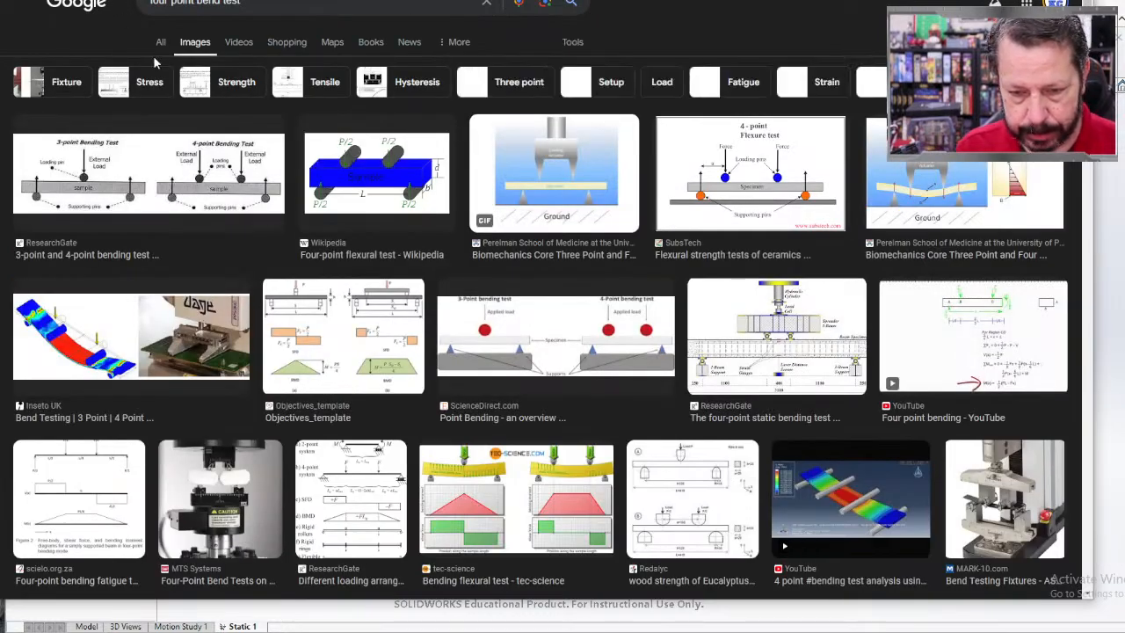
click(404, 171)
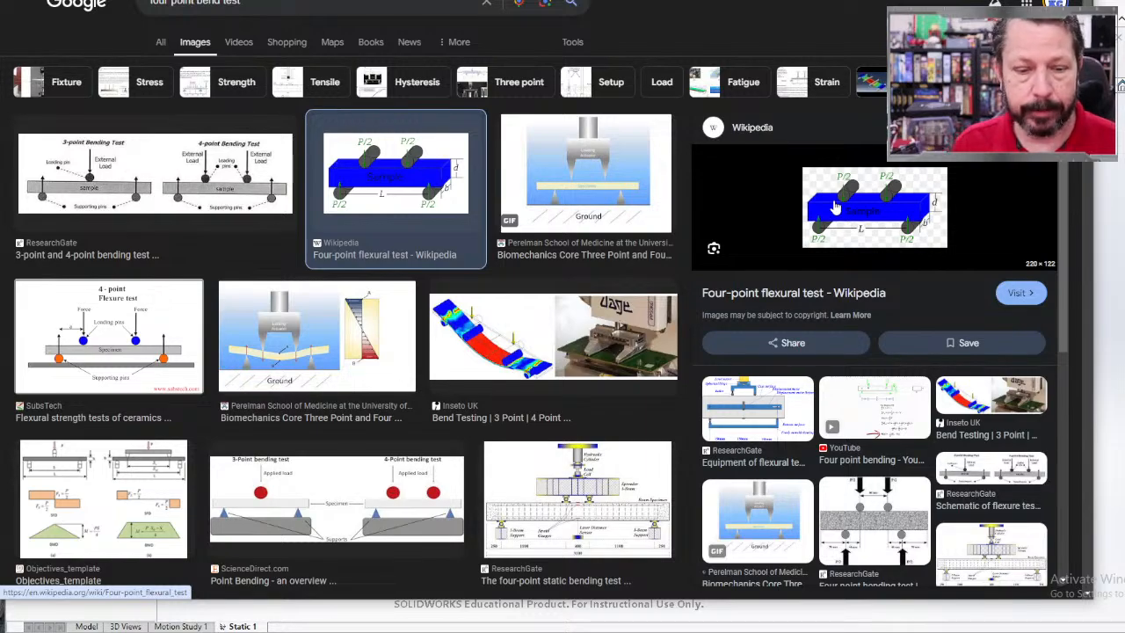
click(149, 183)
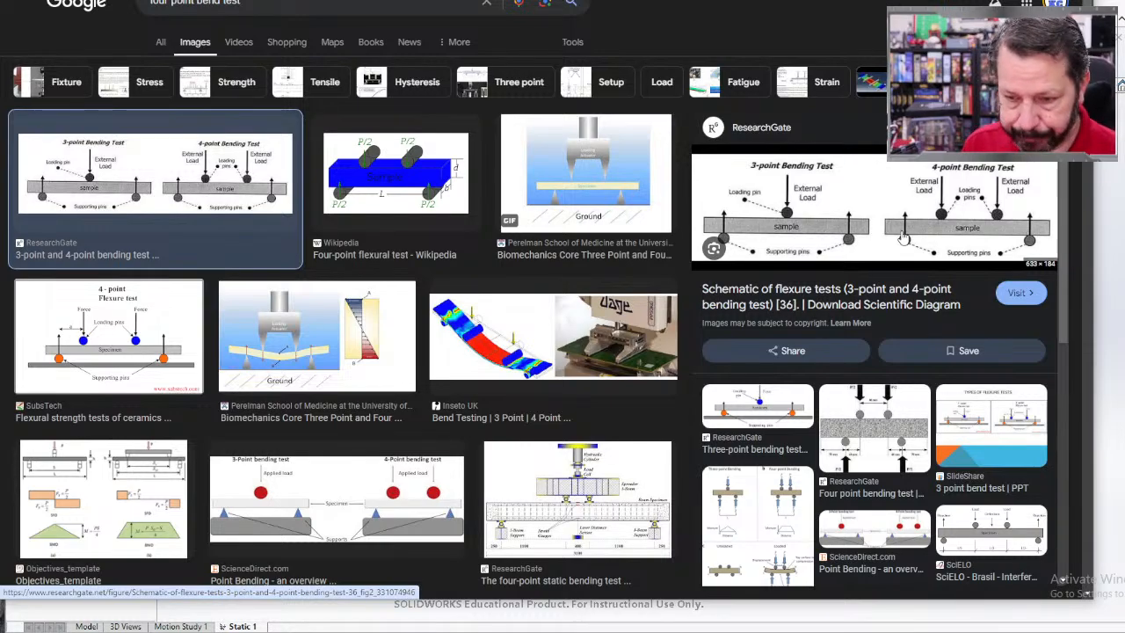
Step: Return to SOLIDWORKS and create a new part document
click(1120, 200)
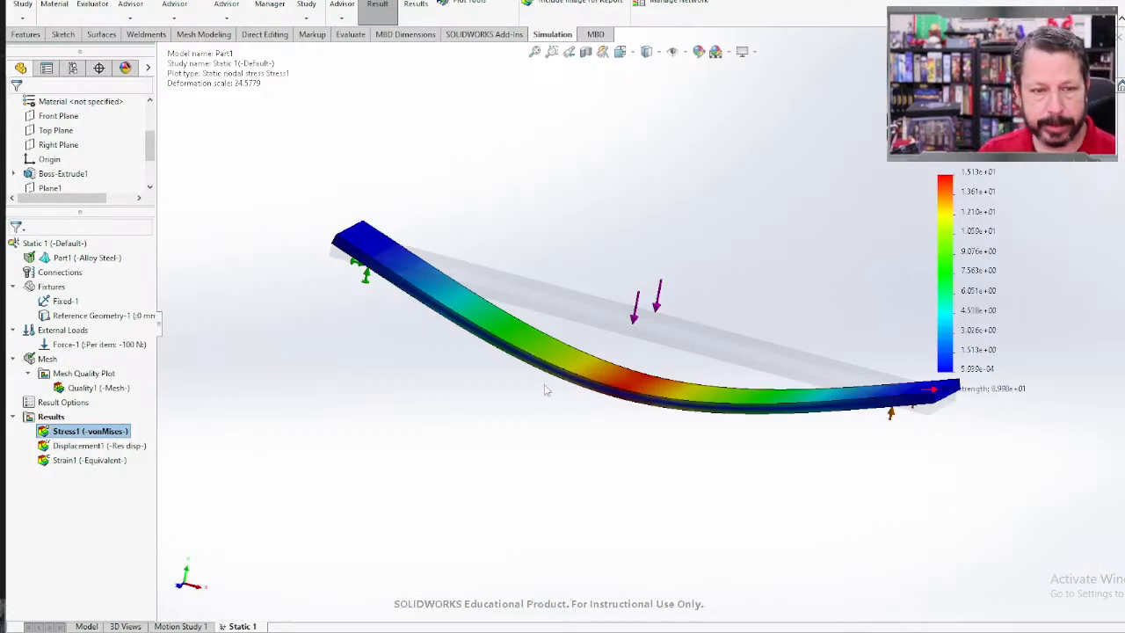
click(131, 5)
click(150, 289)
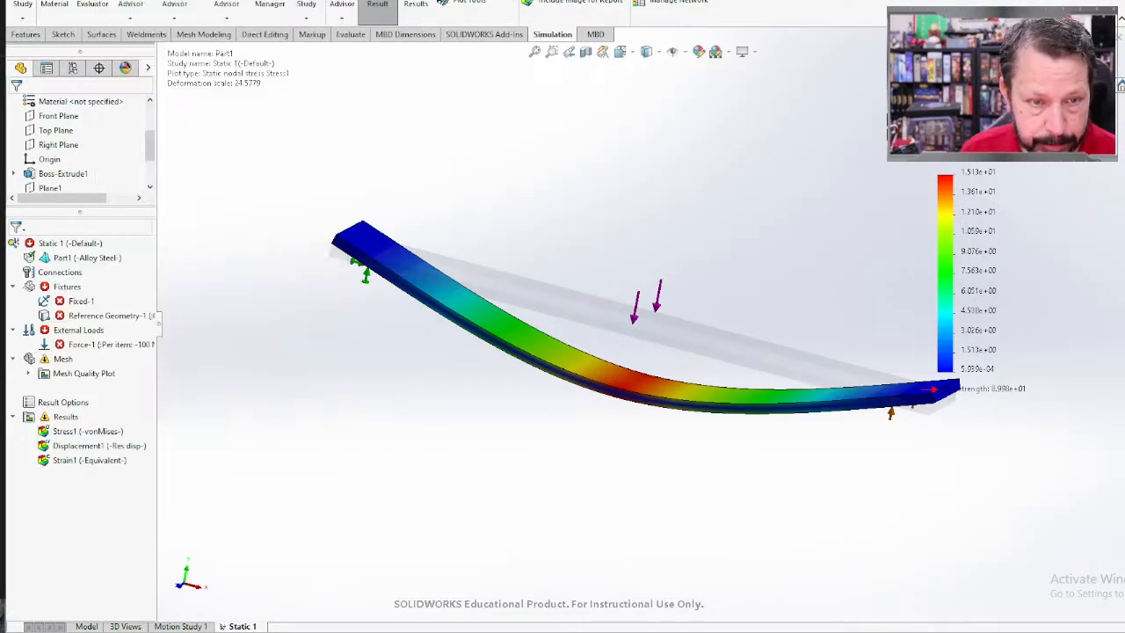
middle_drag(615, 352, 541, 374)
click(107, 2)
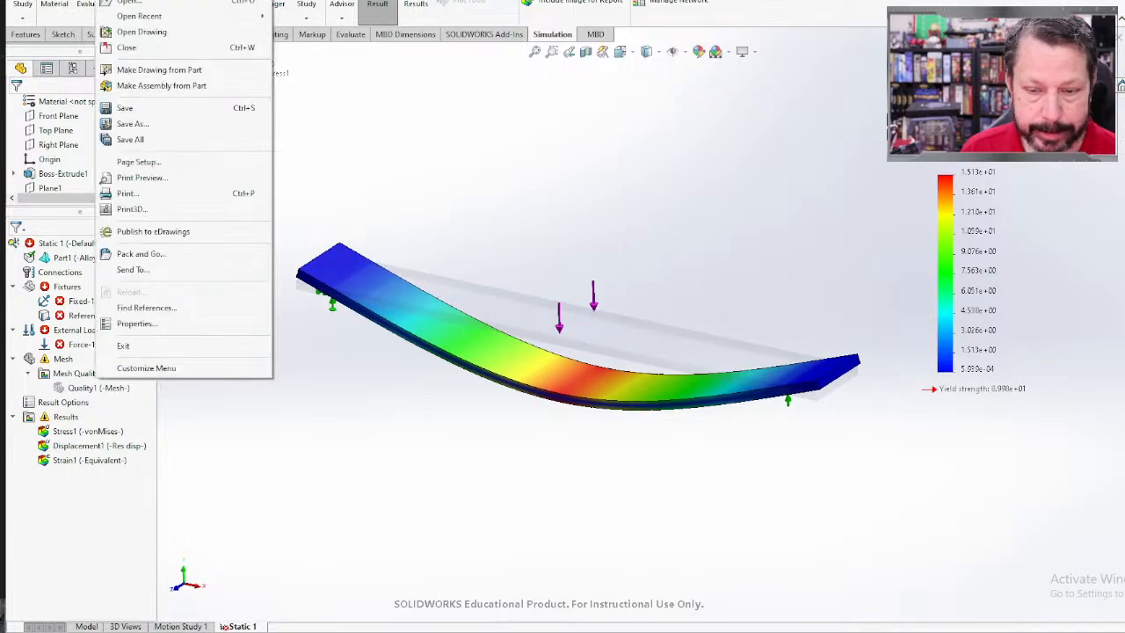
key(ctrl+n)
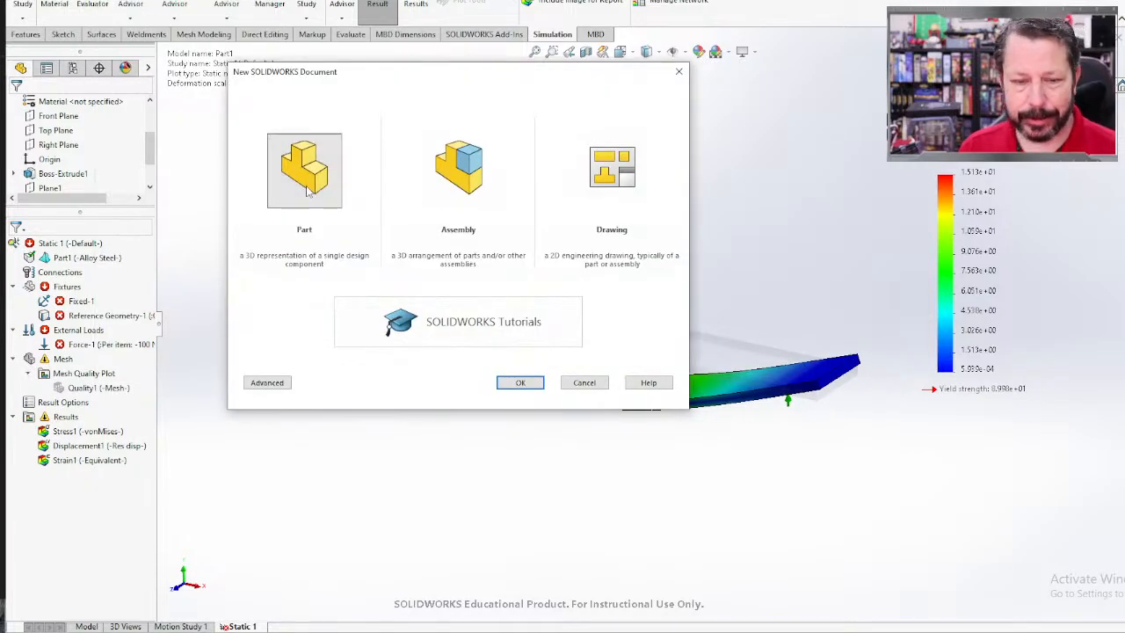
click(307, 192)
click(524, 383)
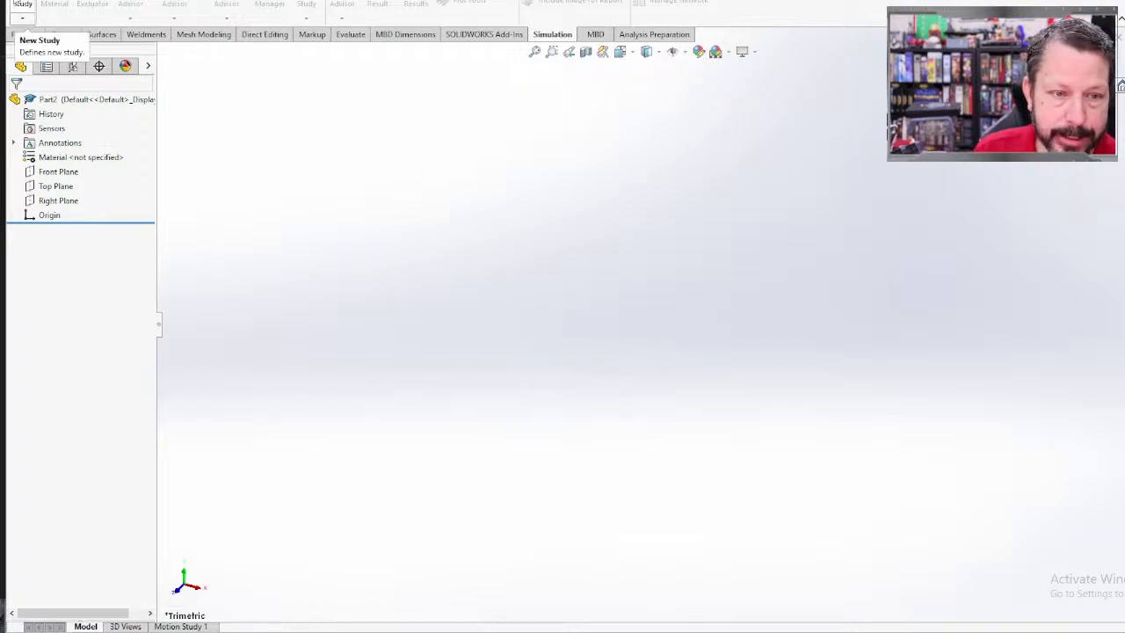
Step: Start an Extruded Boss/Base on the Top Plane and sketch a corner rectangle about 5.85 by 1.44 in around the origin
click(105, 0)
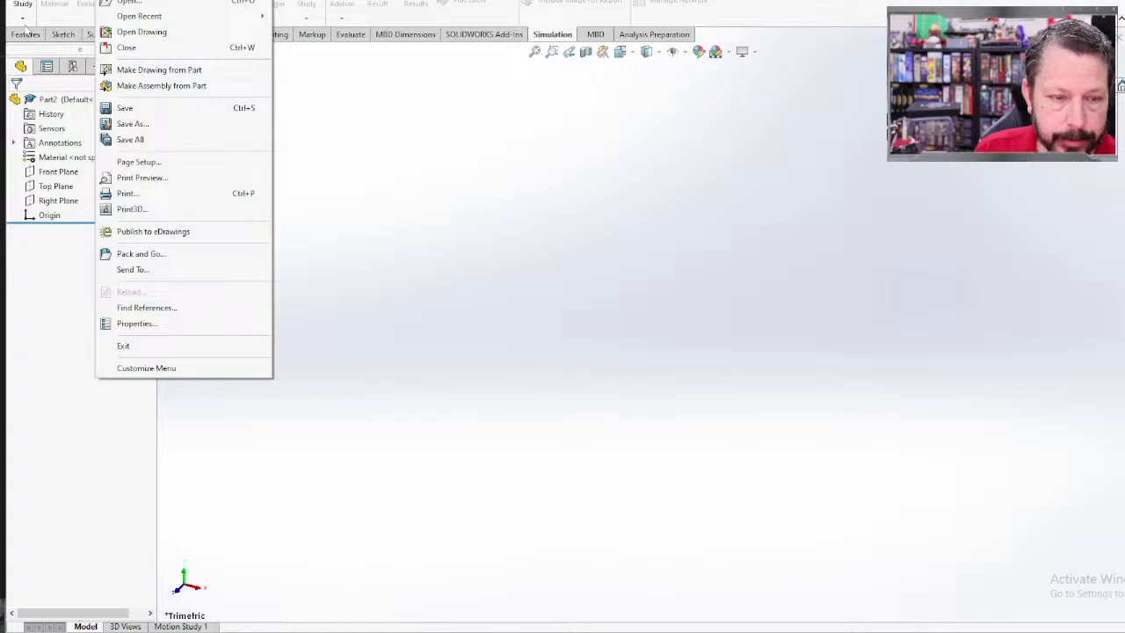
click(25, 33)
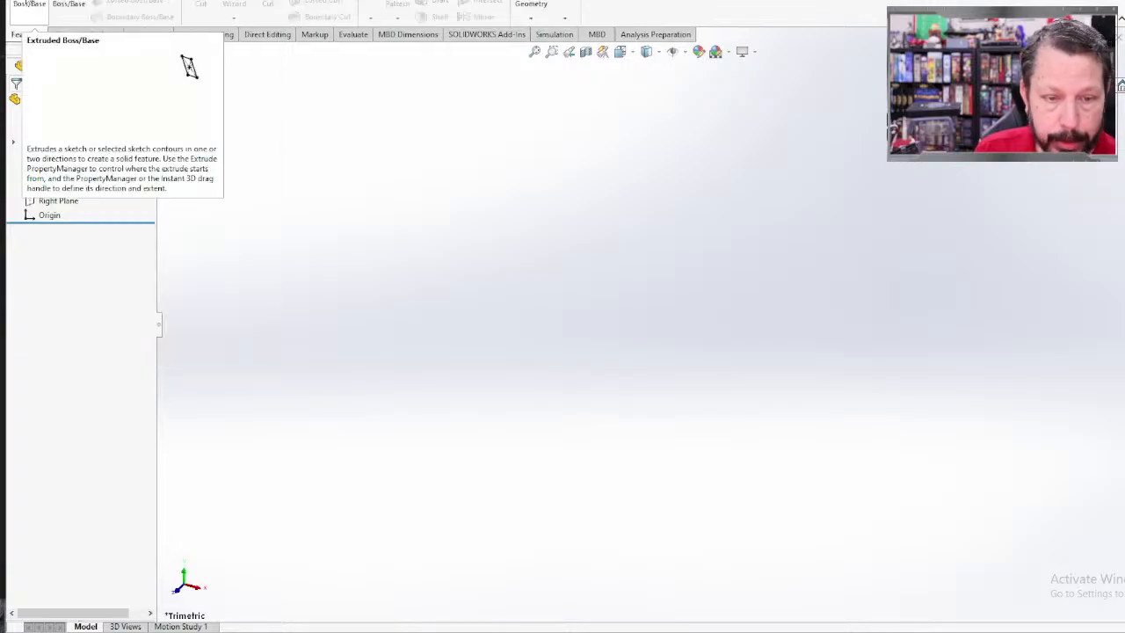
click(29, 3)
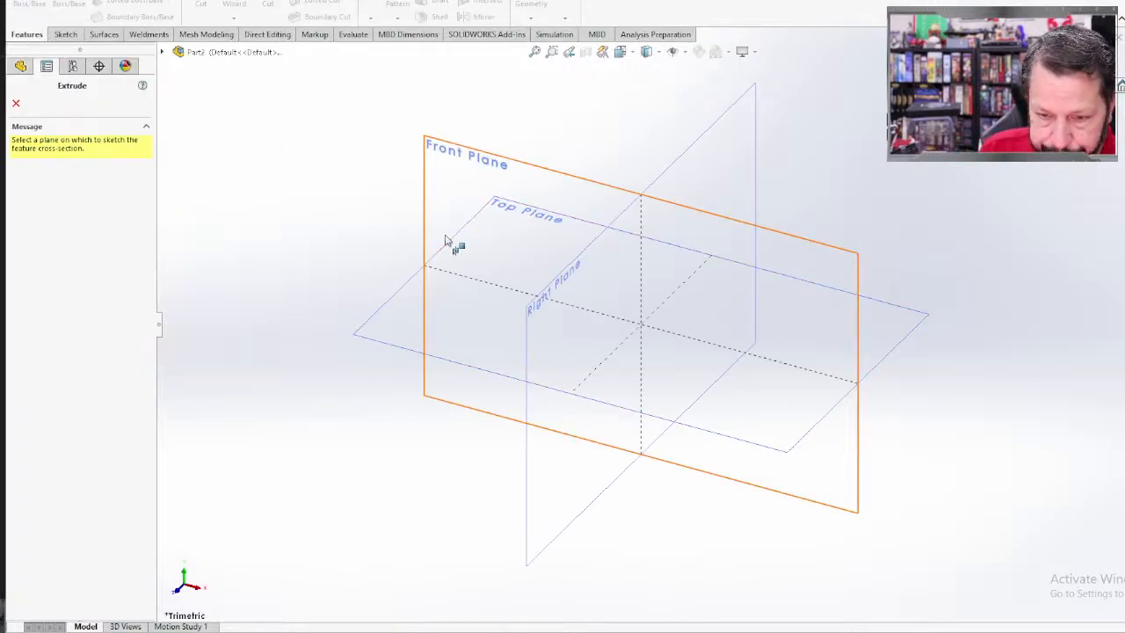
click(391, 312)
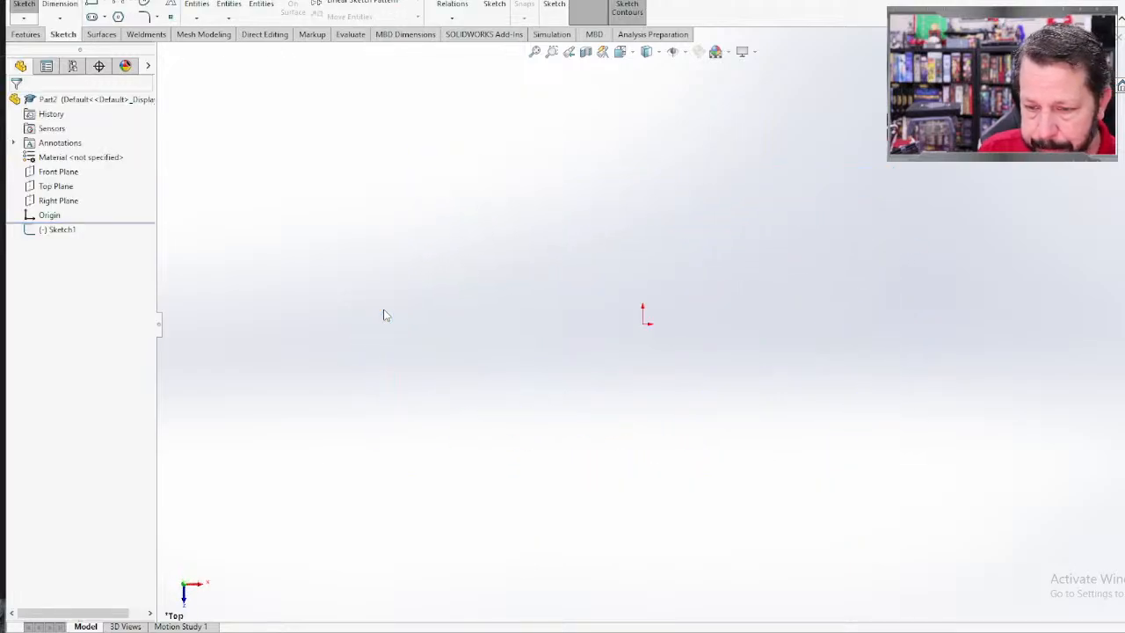
click(91, 4)
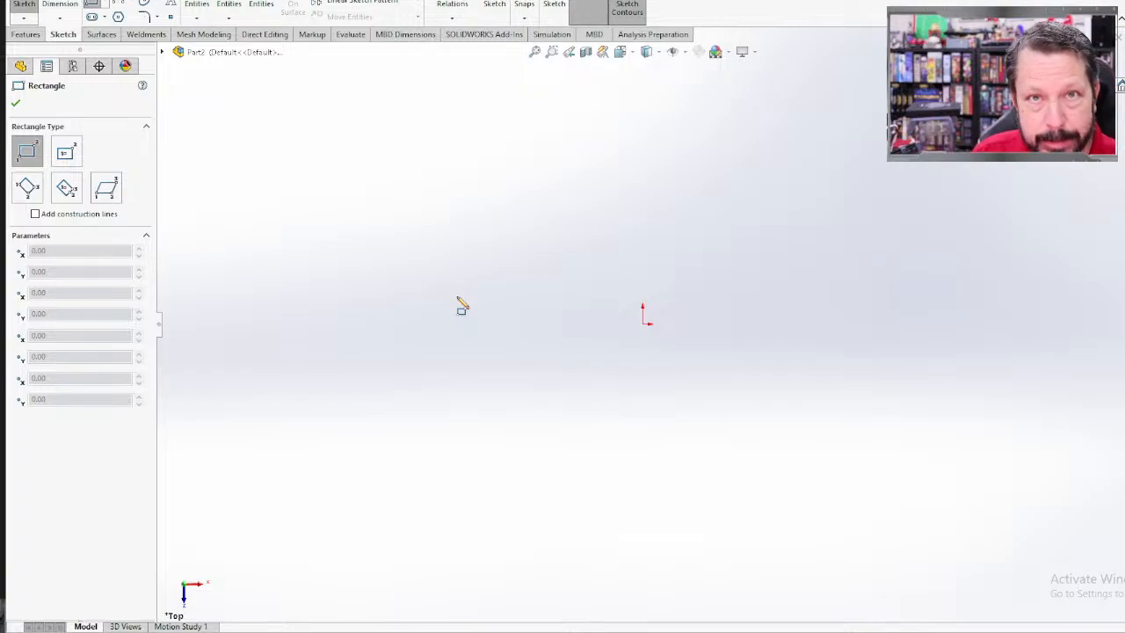
mouse_move(450, 295)
mouse_down()
mouse_move(645, 416)
mouse_move(867, 396)
mouse_up()
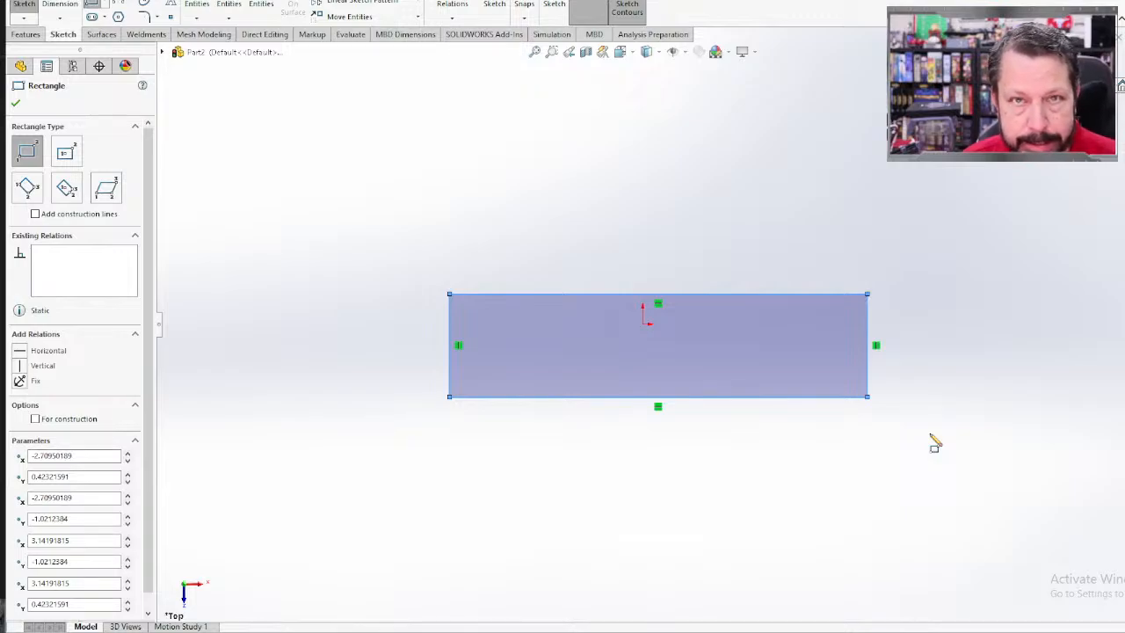
Step: Dimension the rectangle's short vertical side to 1 in
right_drag(925, 392, 918, 341)
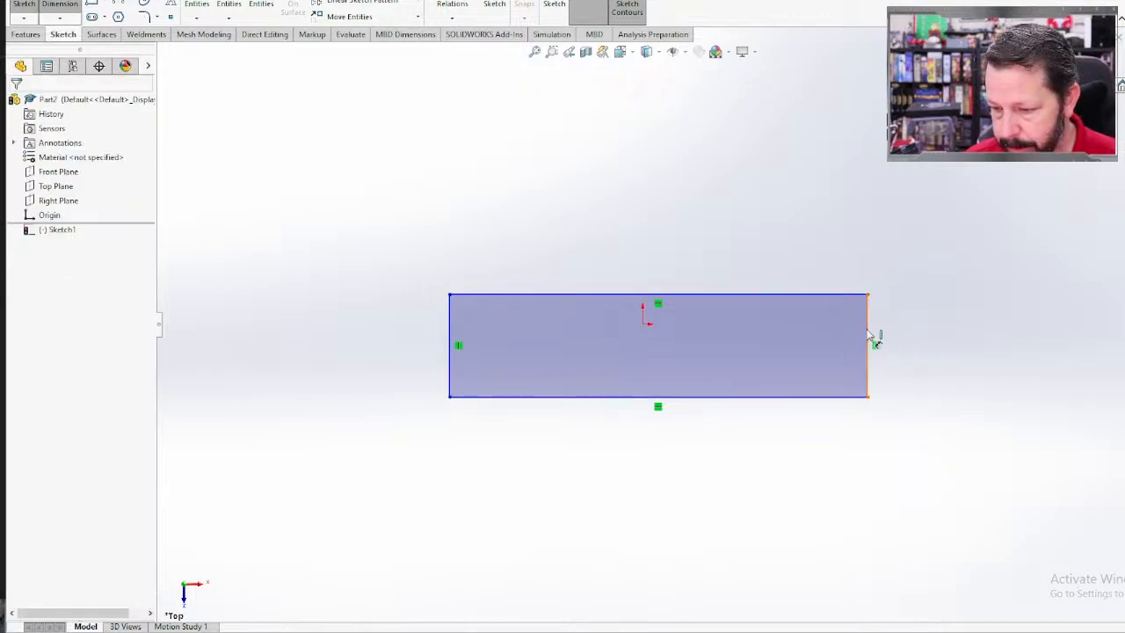
click(869, 331)
click(947, 348)
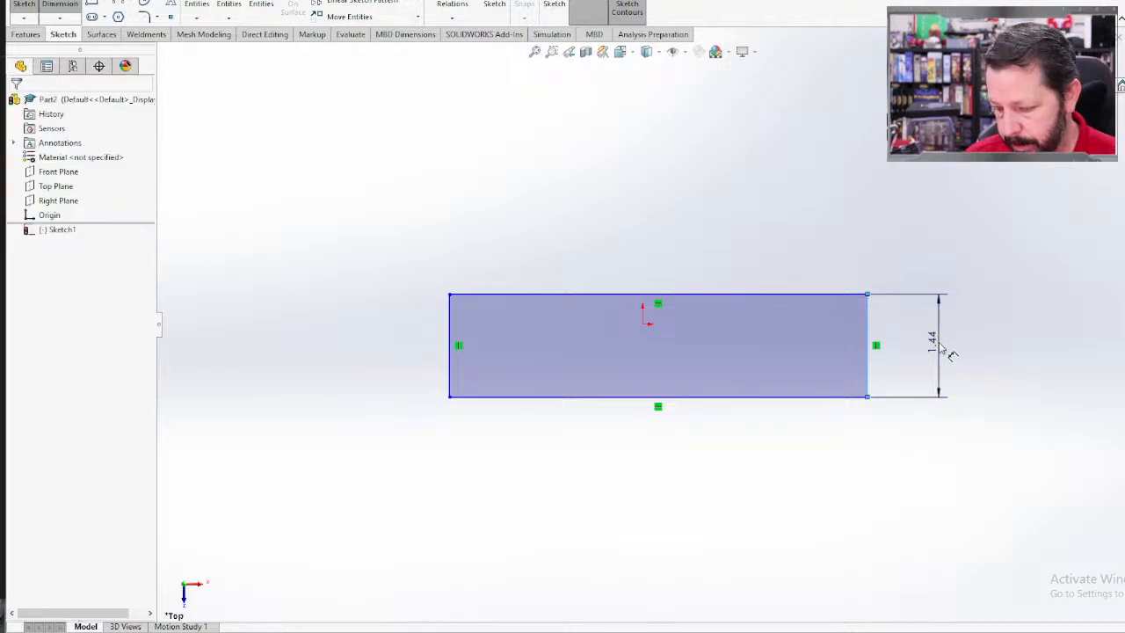
text(1)
key(Return)
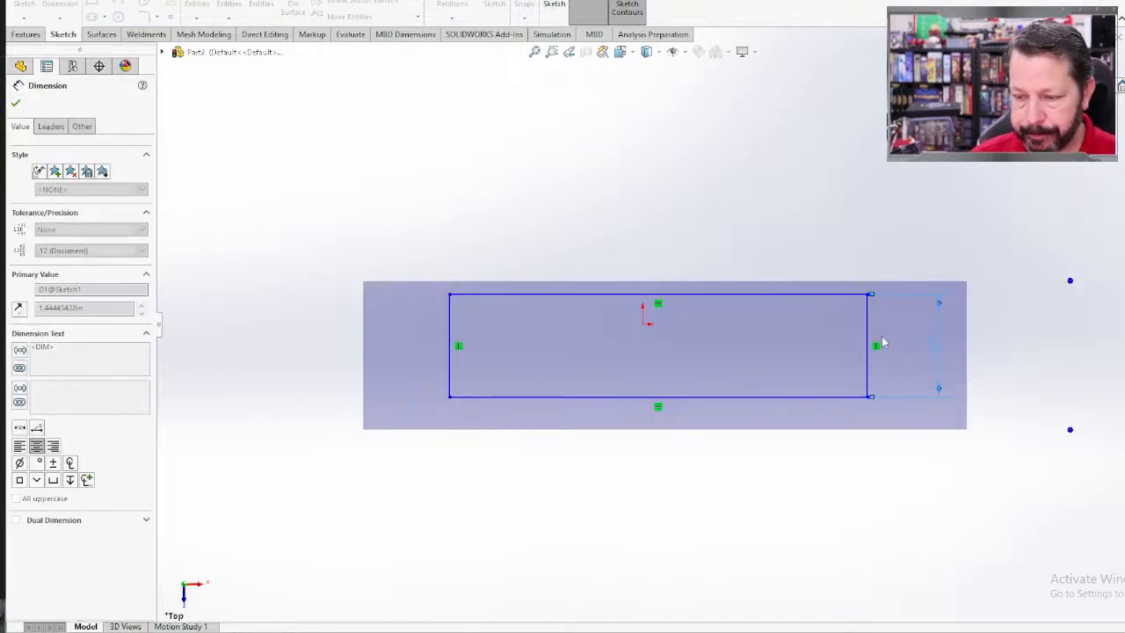
Step: Dimension the rectangle's long horizontal side to 8 in and finish the sketch to open the boss extrusion settings
click(791, 295)
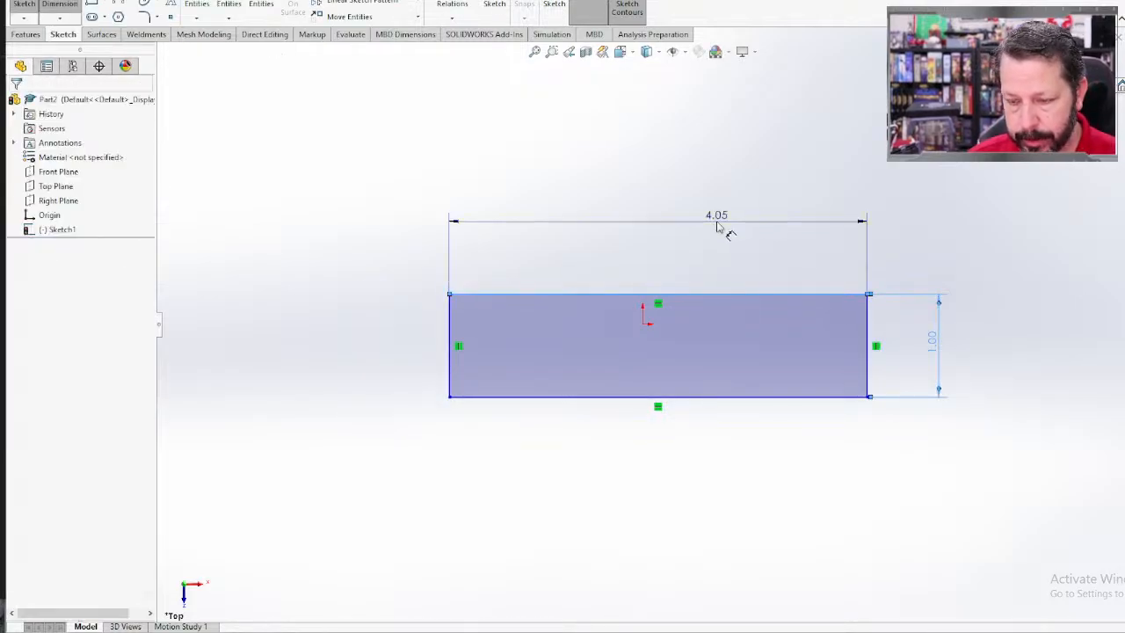
click(719, 227)
text(8)
key(Return)
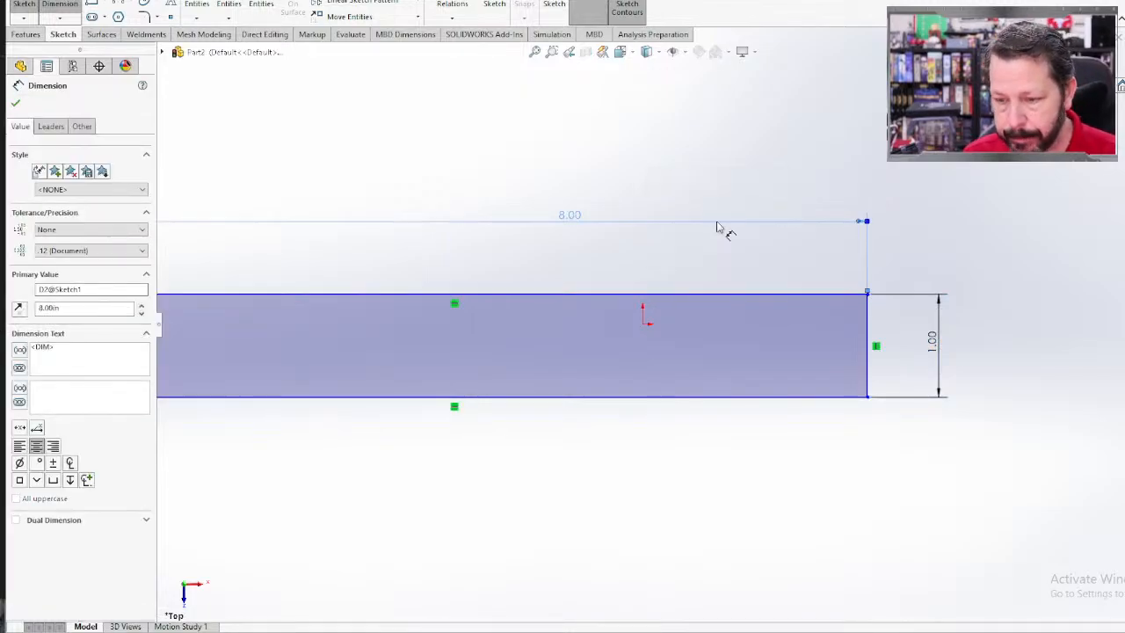
scroll(324, 340, down, 3)
scroll(324, 341, up, 5)
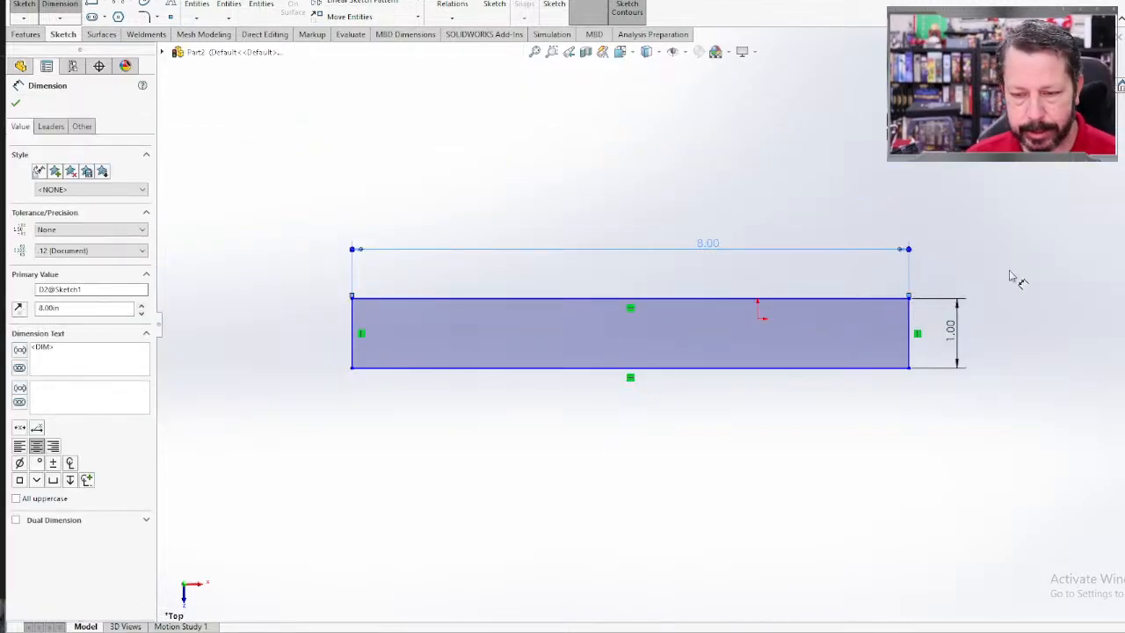
scroll(502, 453, up, 1)
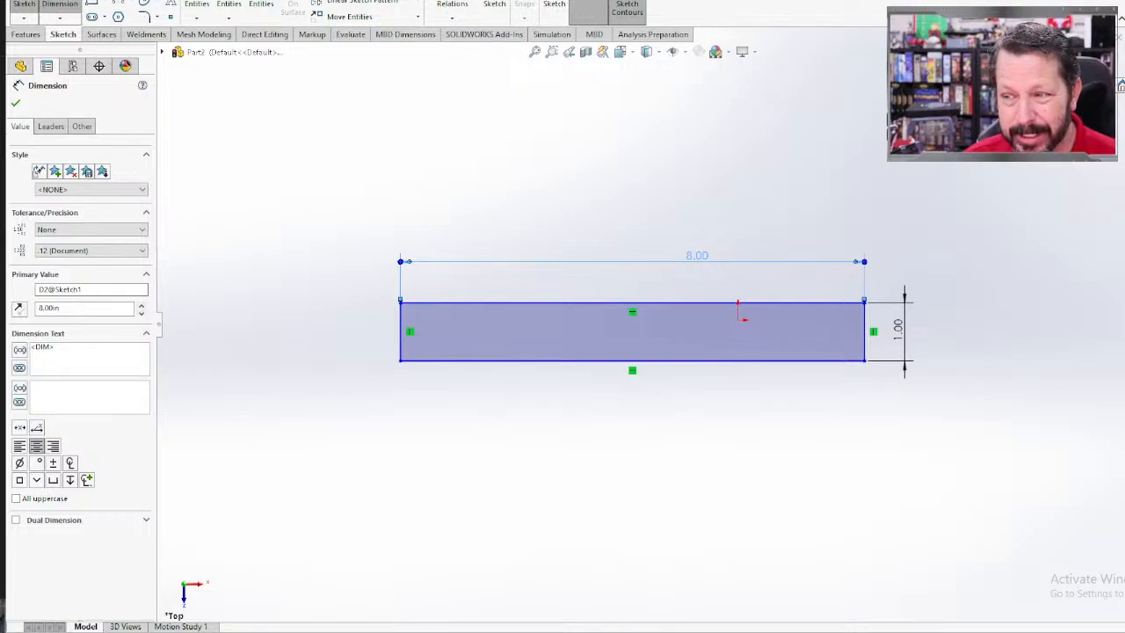
key(Escape)
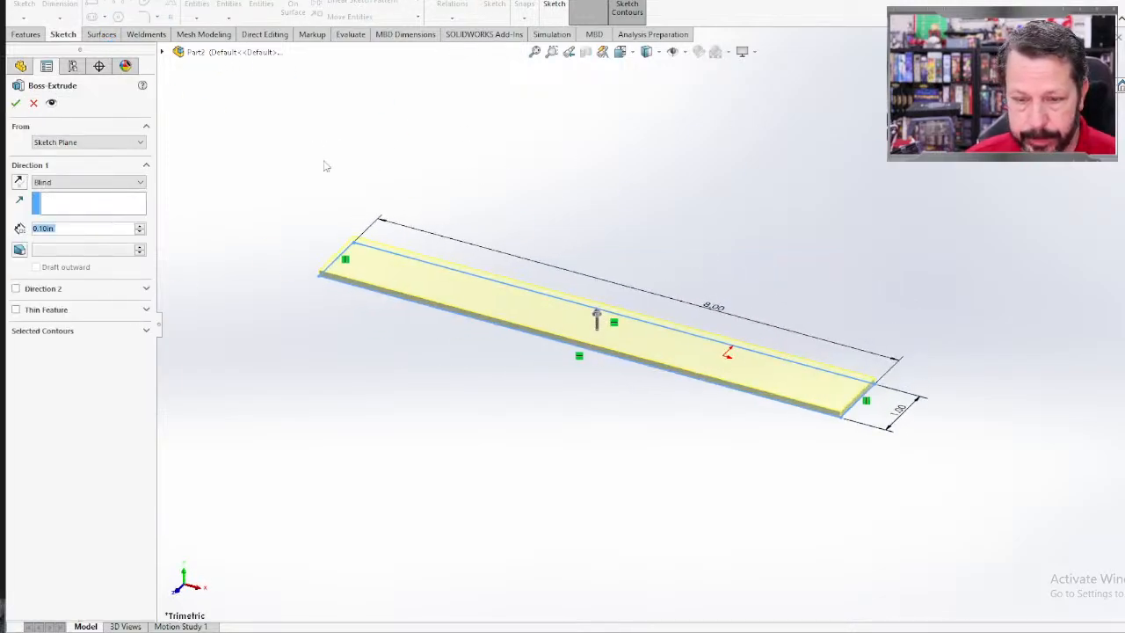
Step: Extrude the rectangle as a blind boss 0.125 in thick
text(0.125)
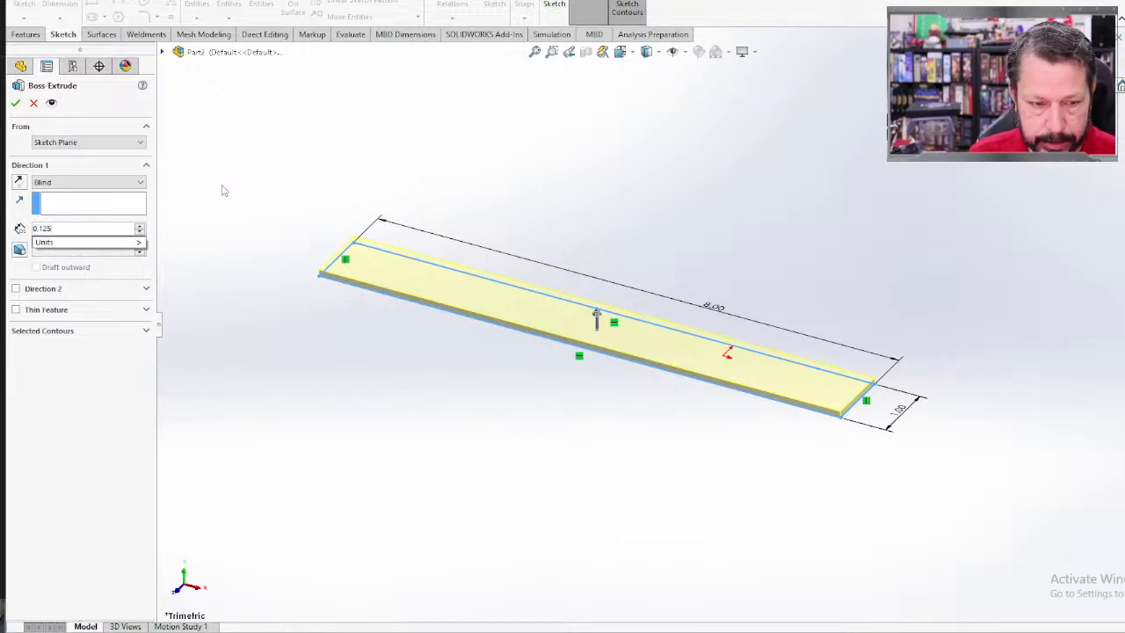
key(Return)
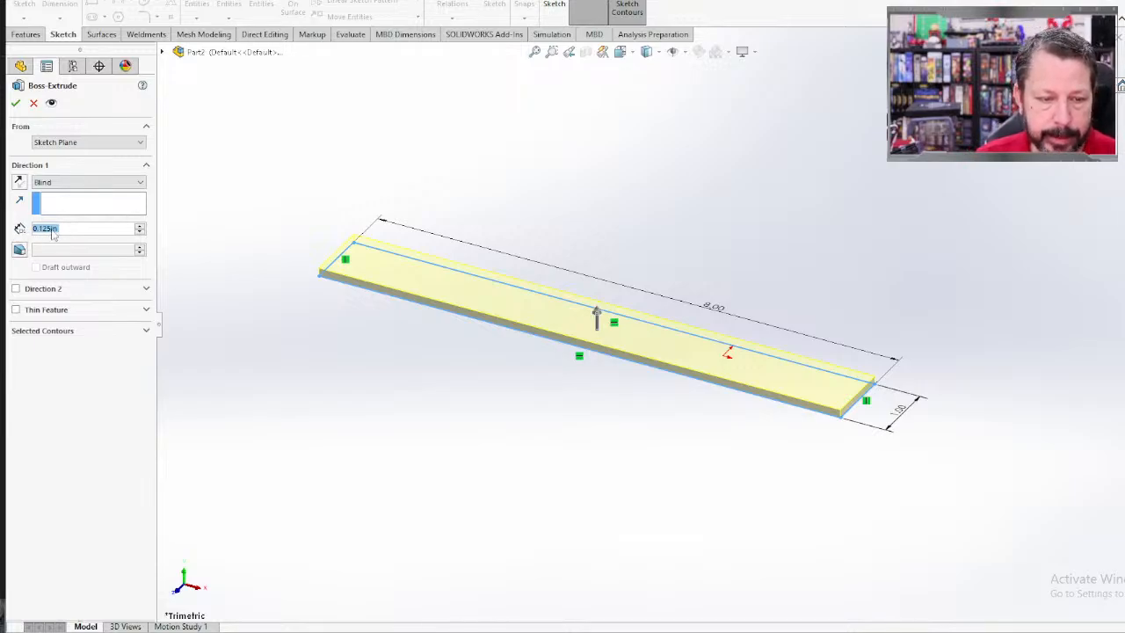
click(15, 103)
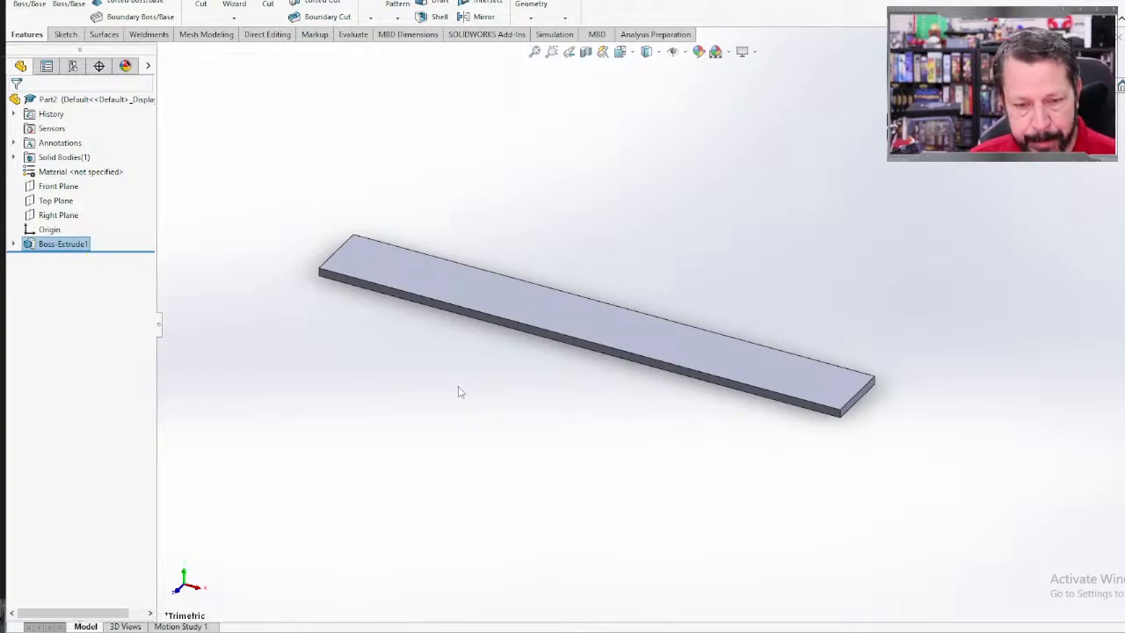
Step: Assign Alloy Steel from the Steel materials to the part, with its properties displayed in English (IPS) units
click(97, 173)
right_click(104, 173)
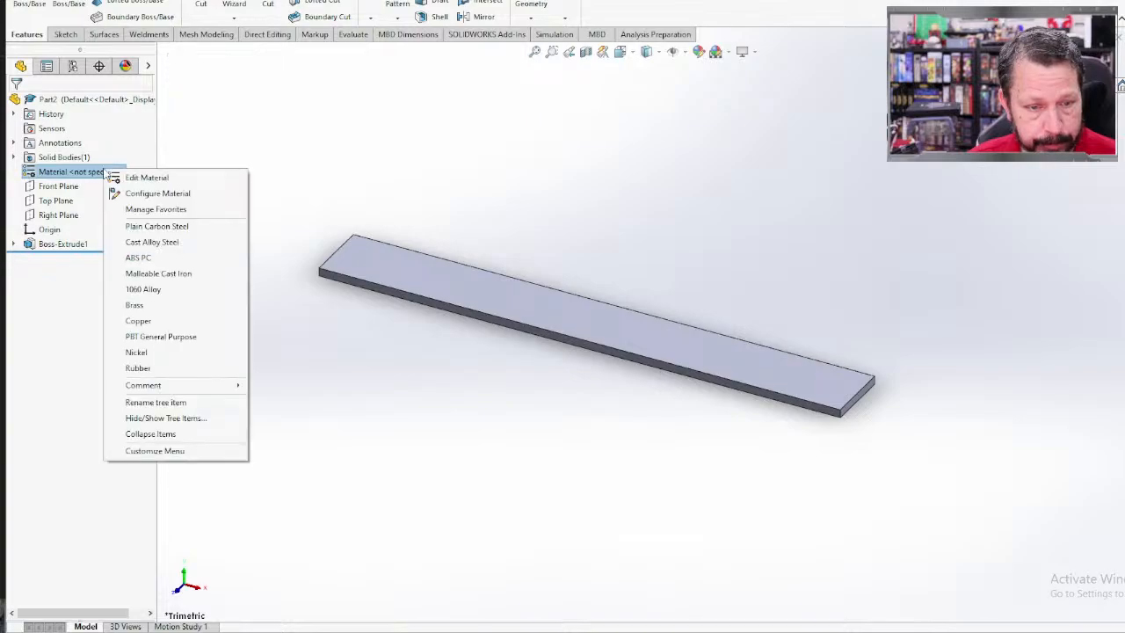
click(161, 185)
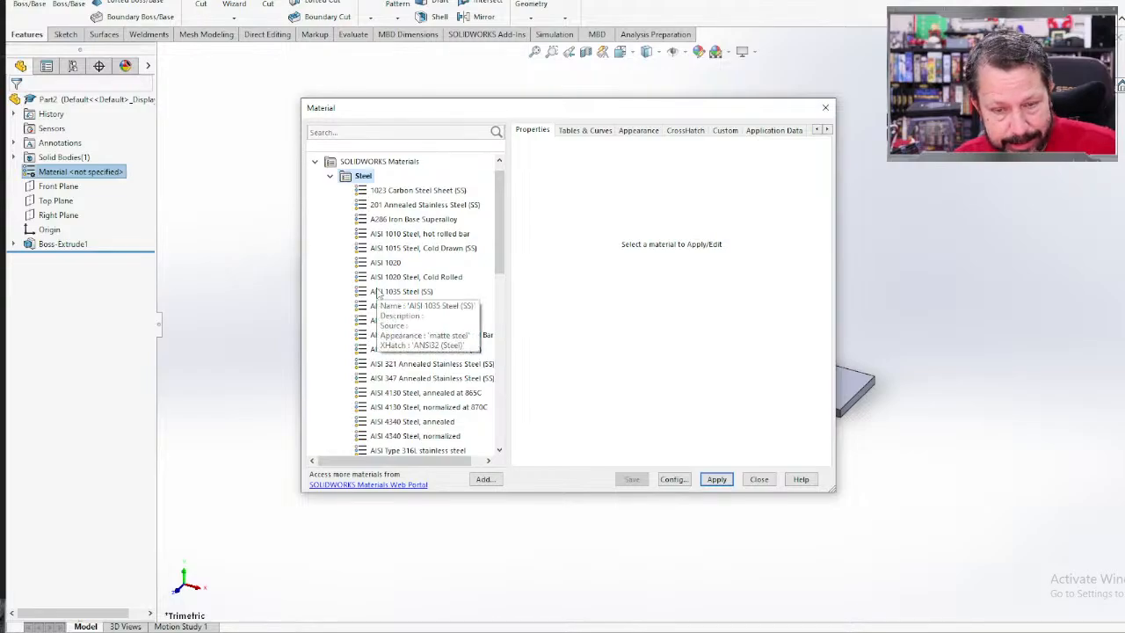
scroll(378, 295, down, 3)
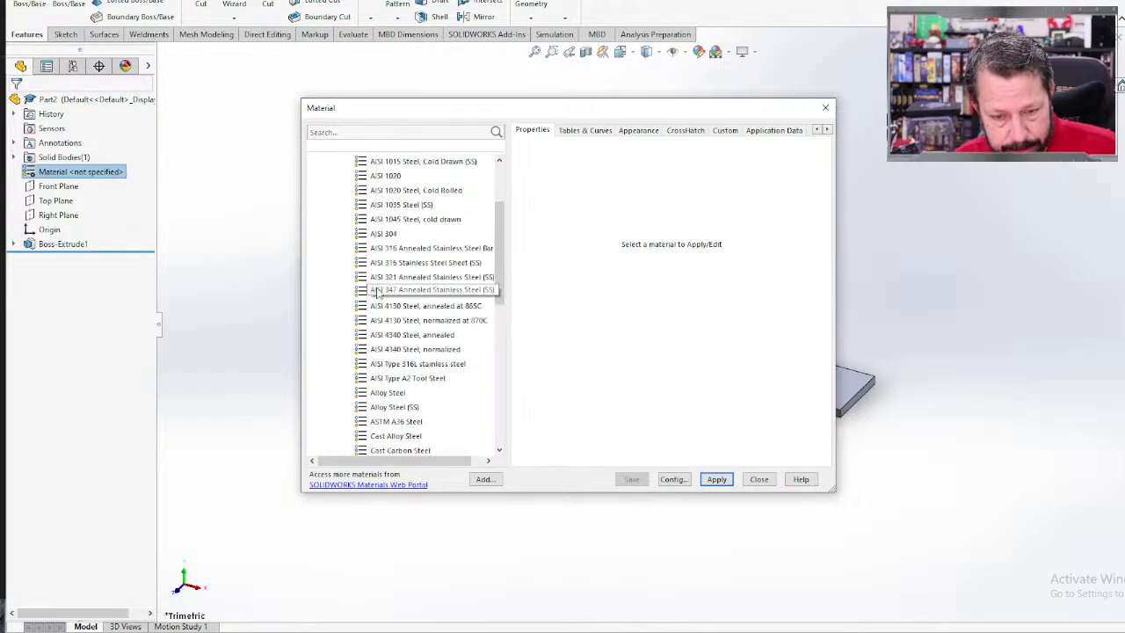
click(397, 350)
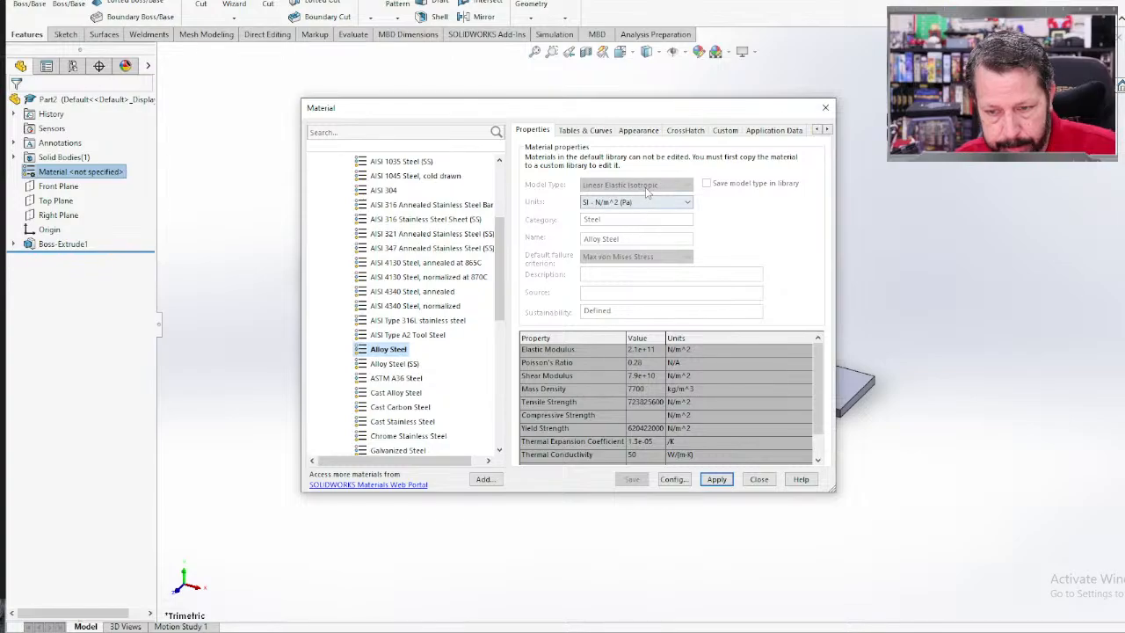
click(686, 202)
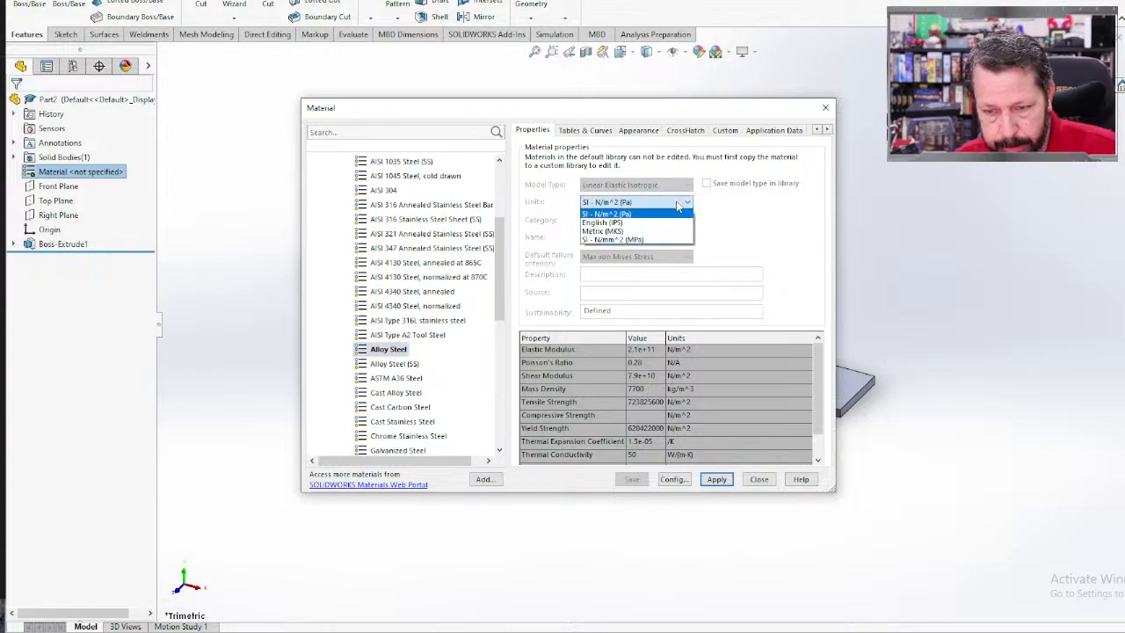
click(636, 218)
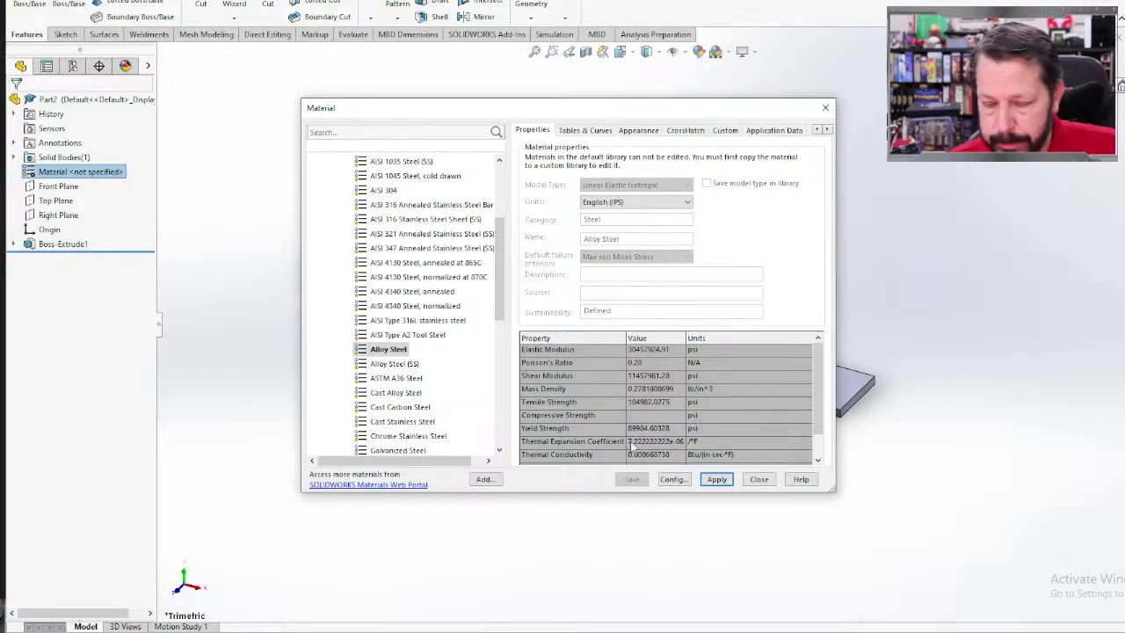
click(717, 481)
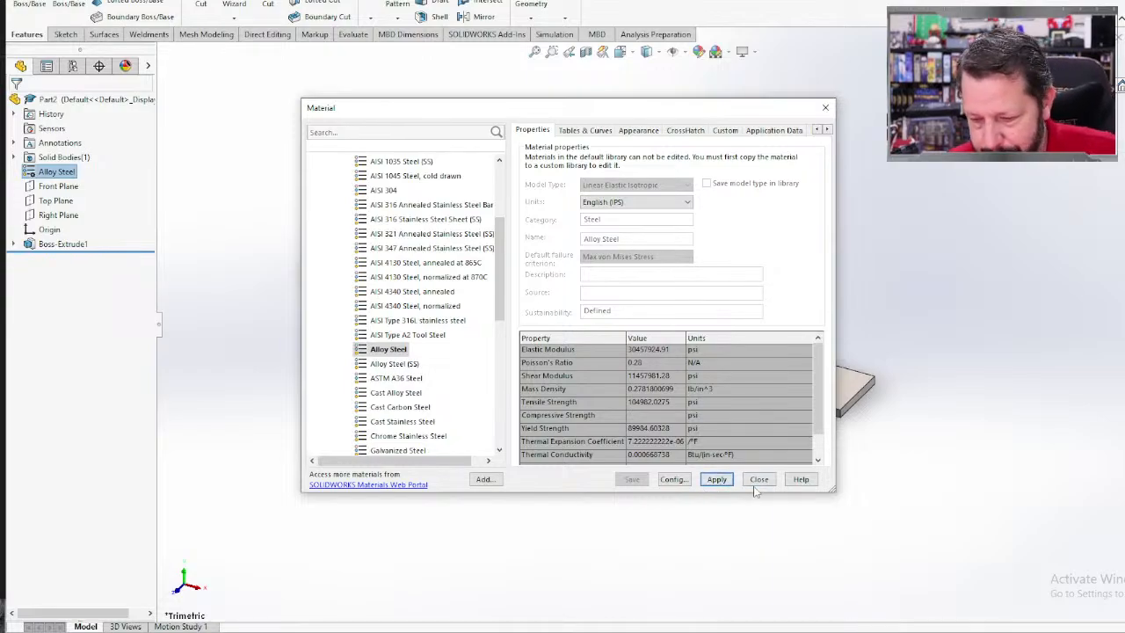
click(758, 481)
click(361, 390)
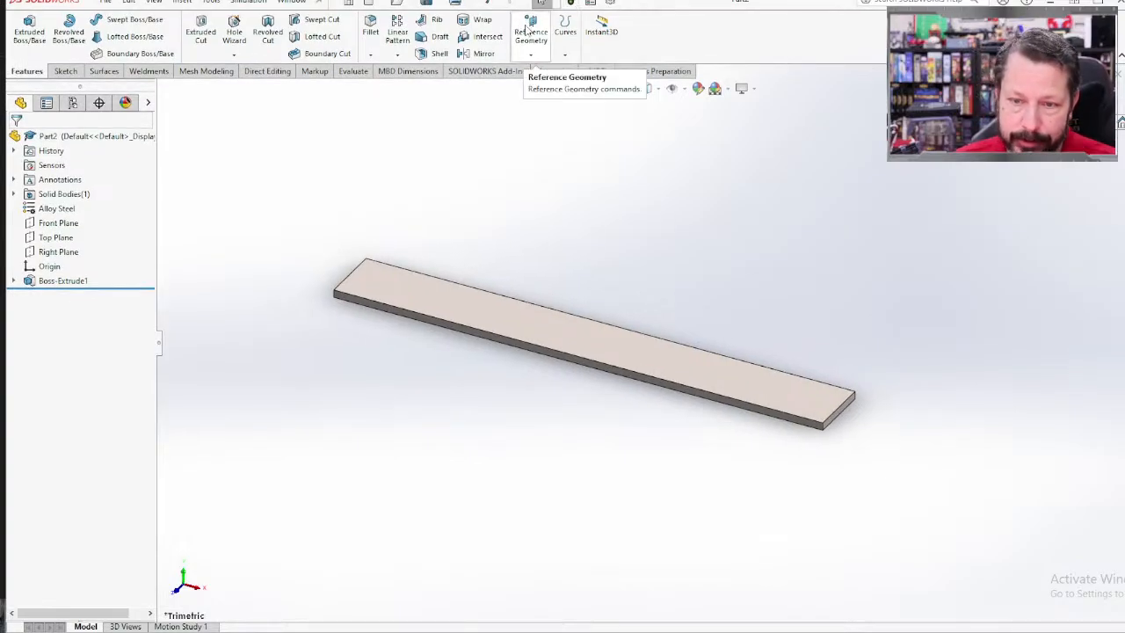
Step: Create a reference plane offset 4 in inward from the beam's right end face, using the flipped offset direction
click(529, 32)
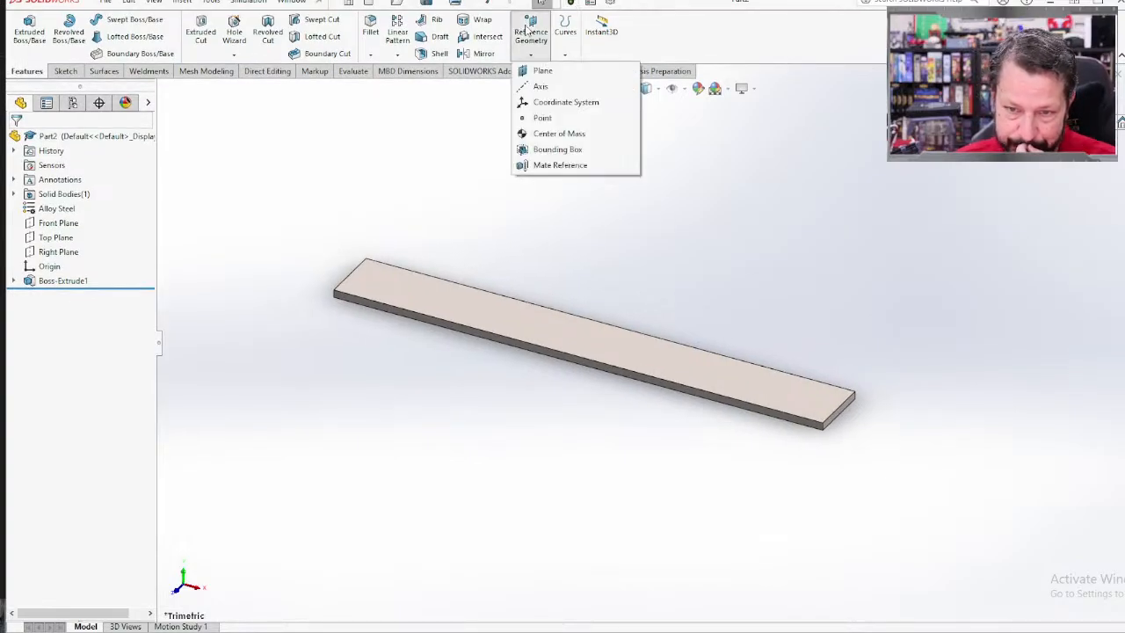
click(542, 70)
scroll(848, 405, down, 3)
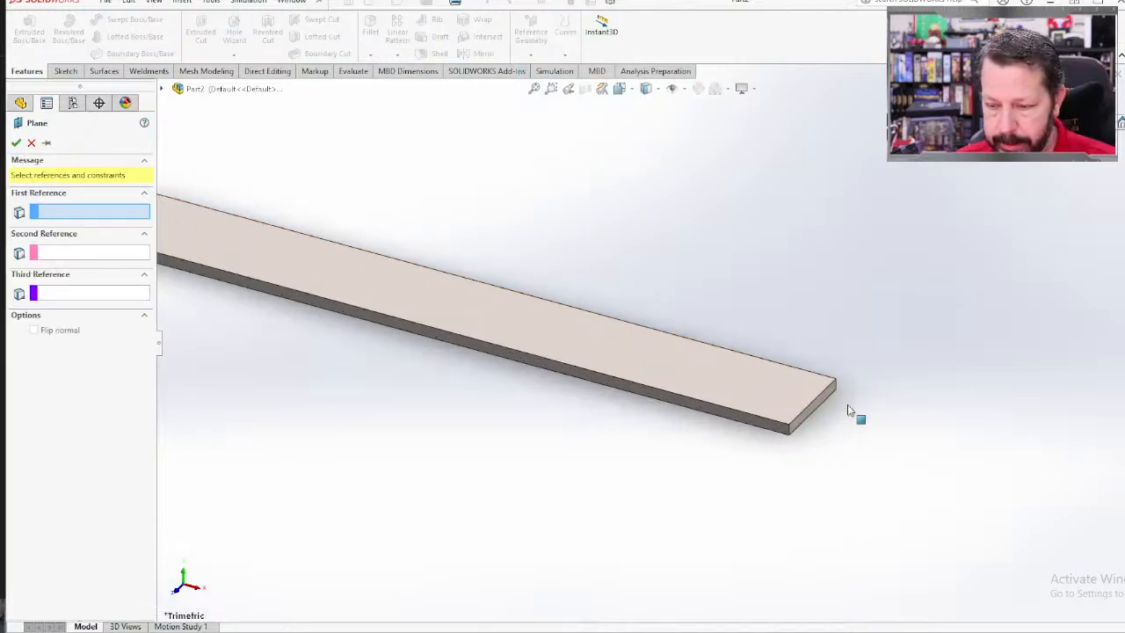
scroll(847, 404, down, 2)
scroll(713, 402, up, 1)
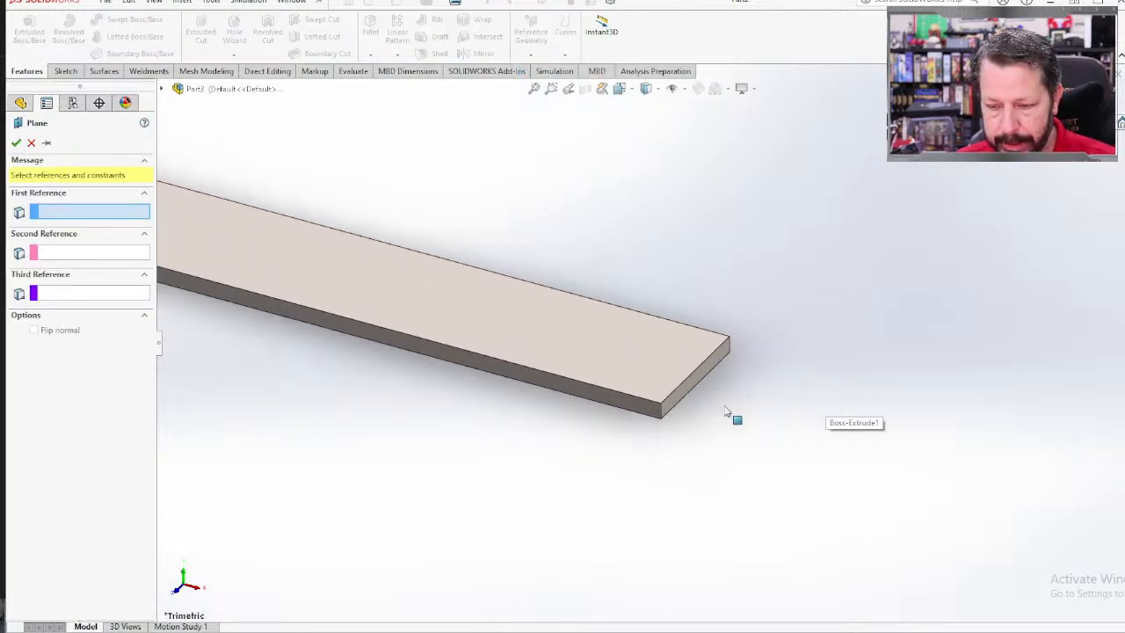
scroll(694, 377, up, 2)
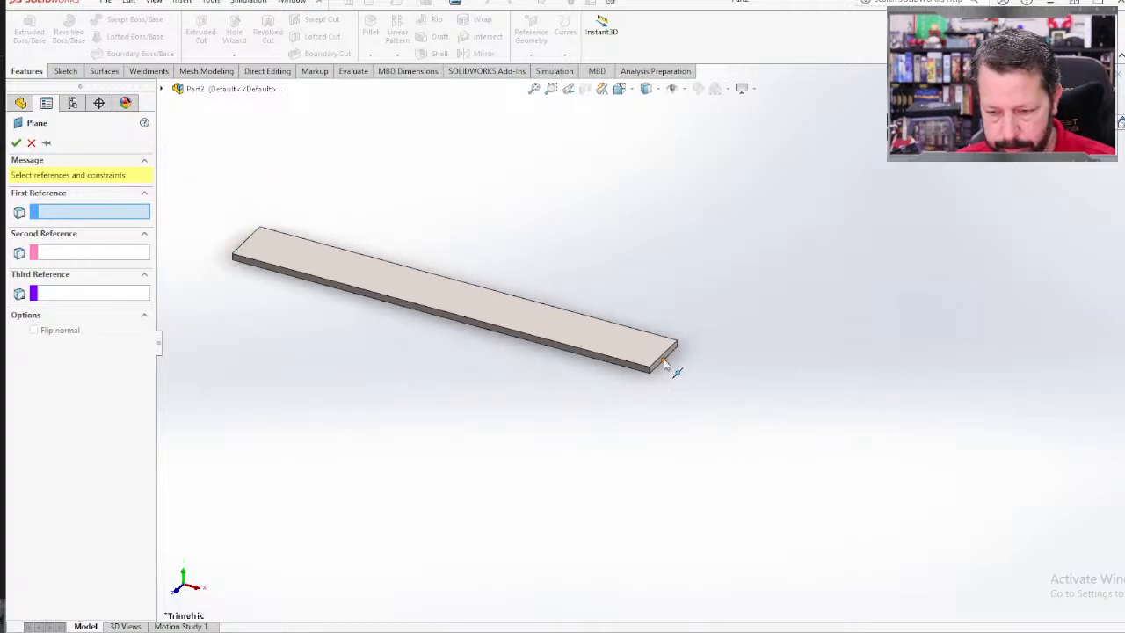
scroll(661, 364, down, 2)
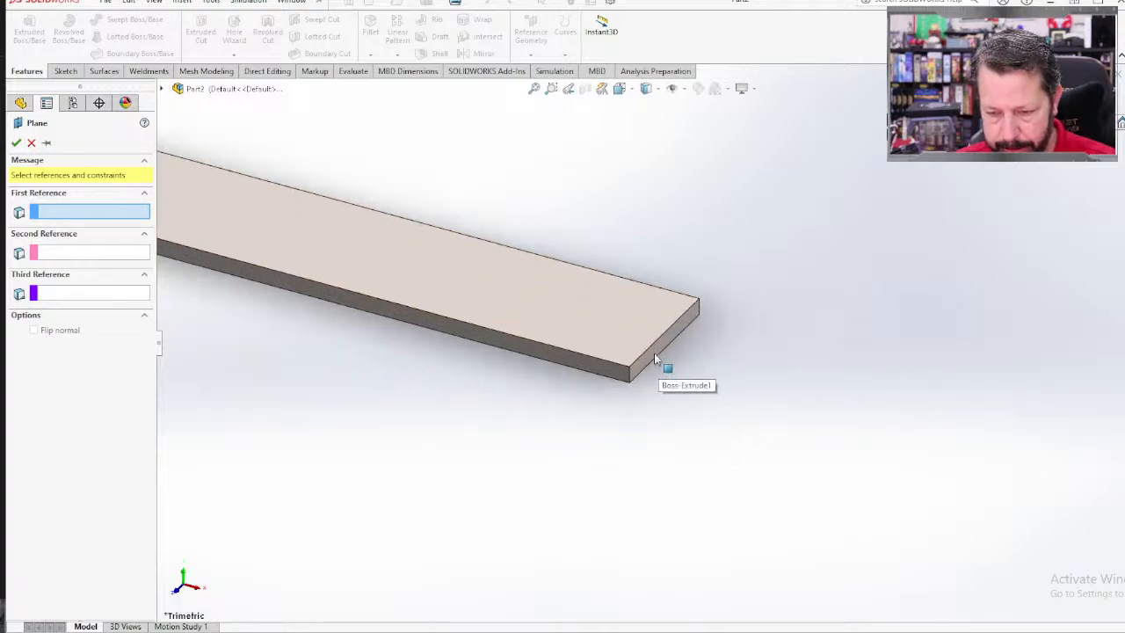
click(658, 356)
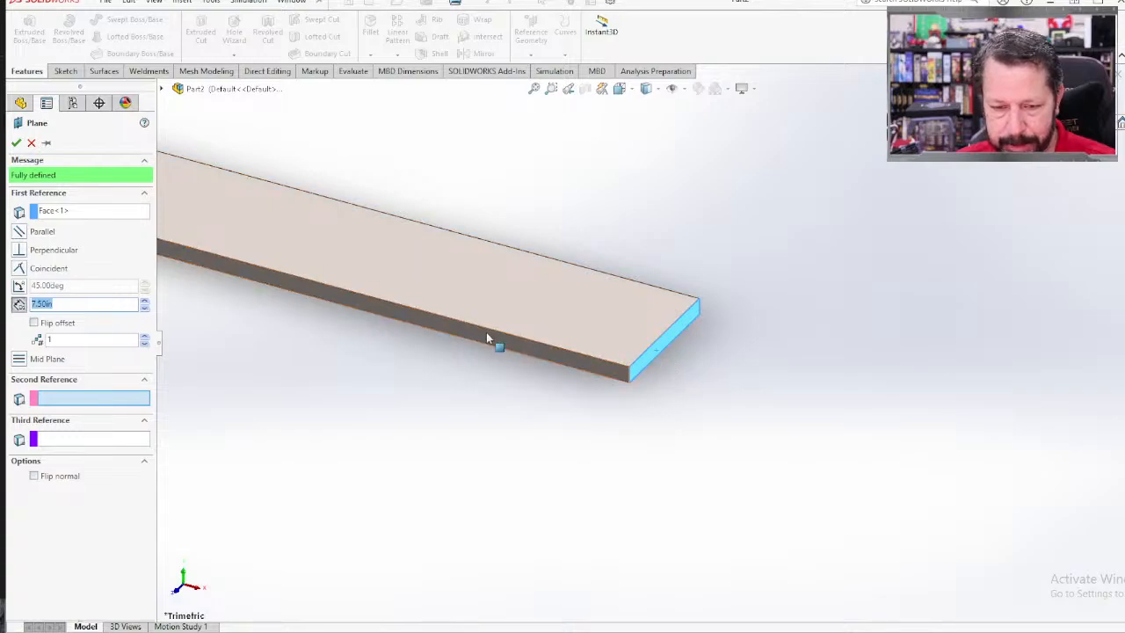
scroll(486, 332, up, 3)
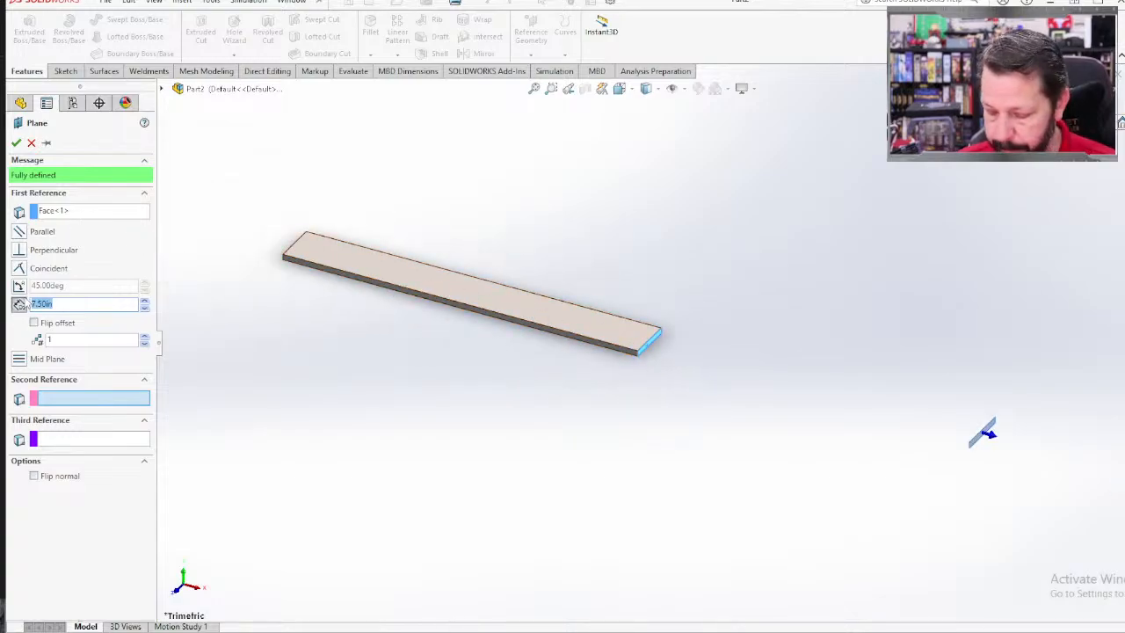
text(4)
key(Return)
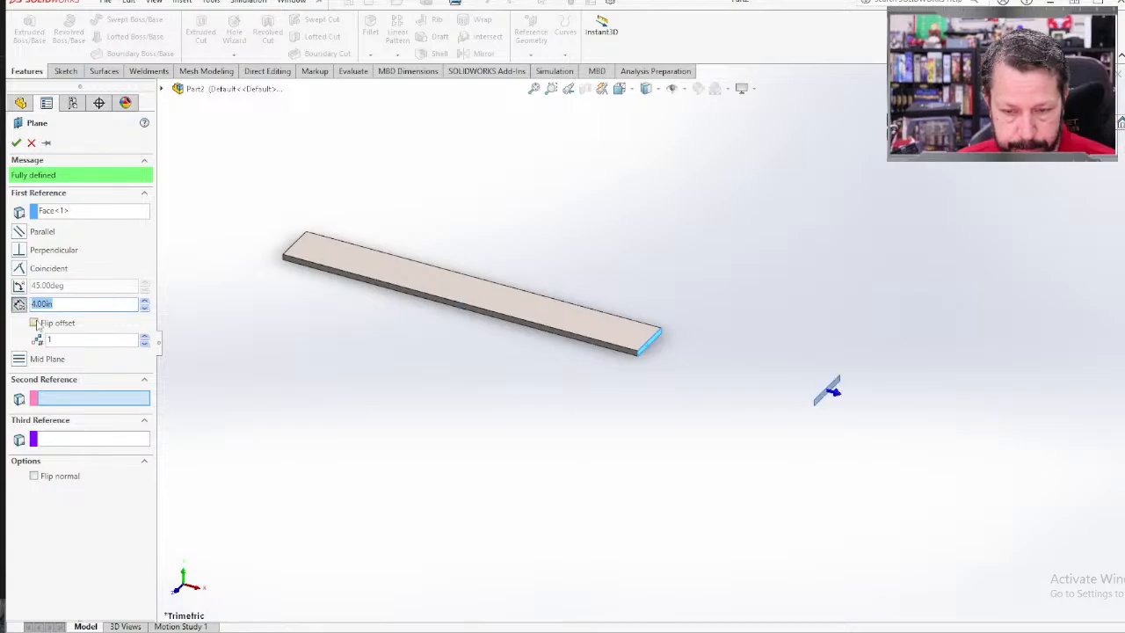
click(33, 323)
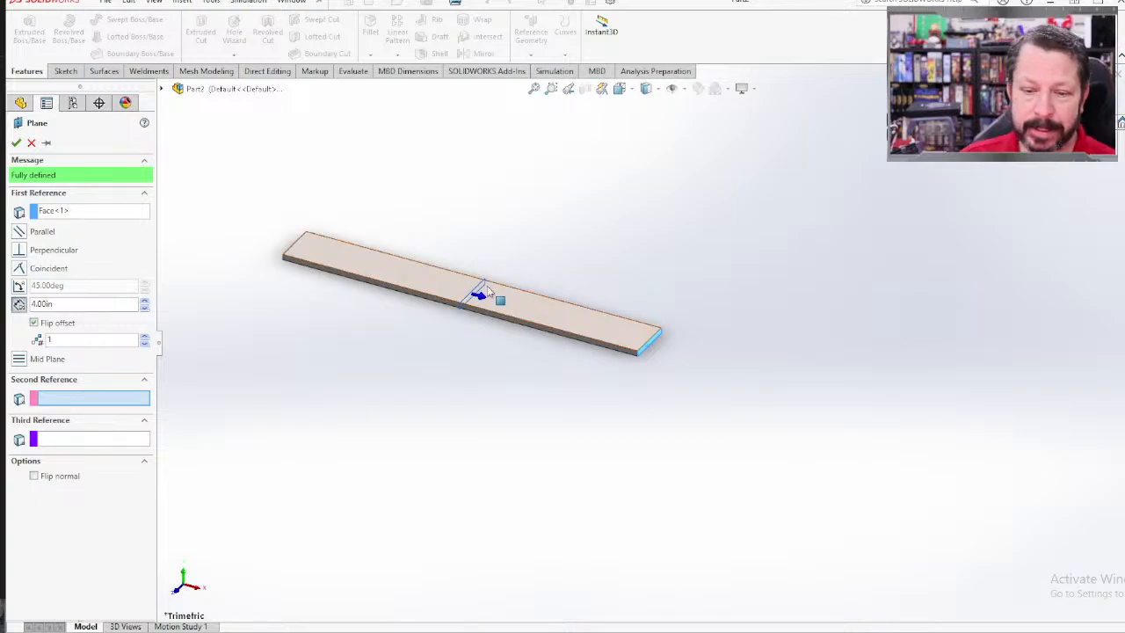
click(16, 143)
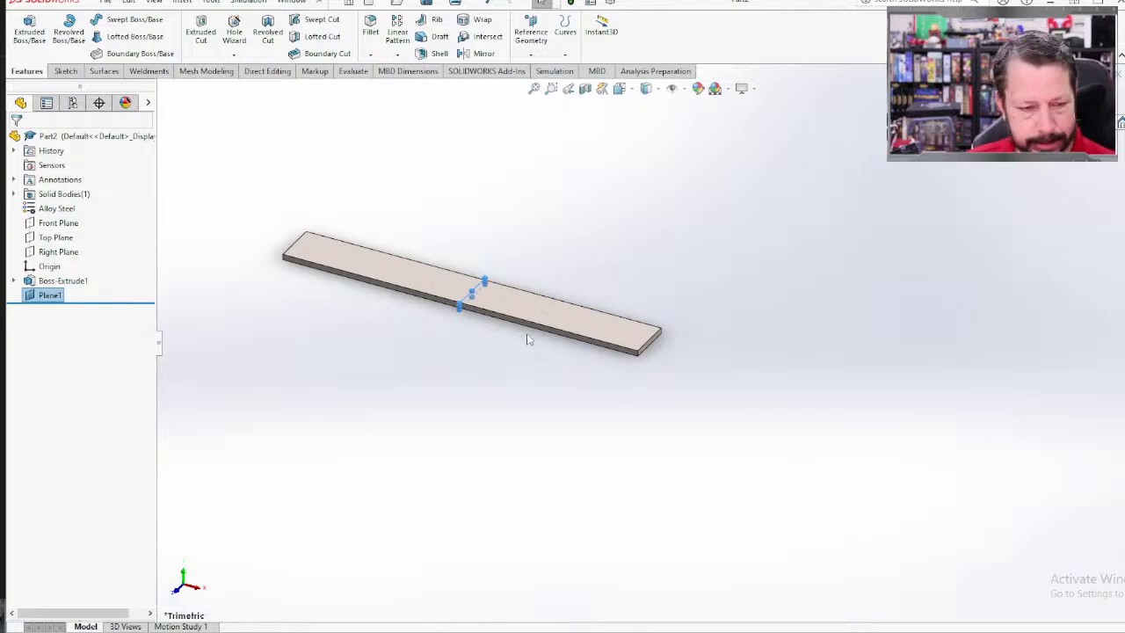
Step: Create a reference plane offset 3.5 in from the mid-length plane toward the beam's right end
click(534, 55)
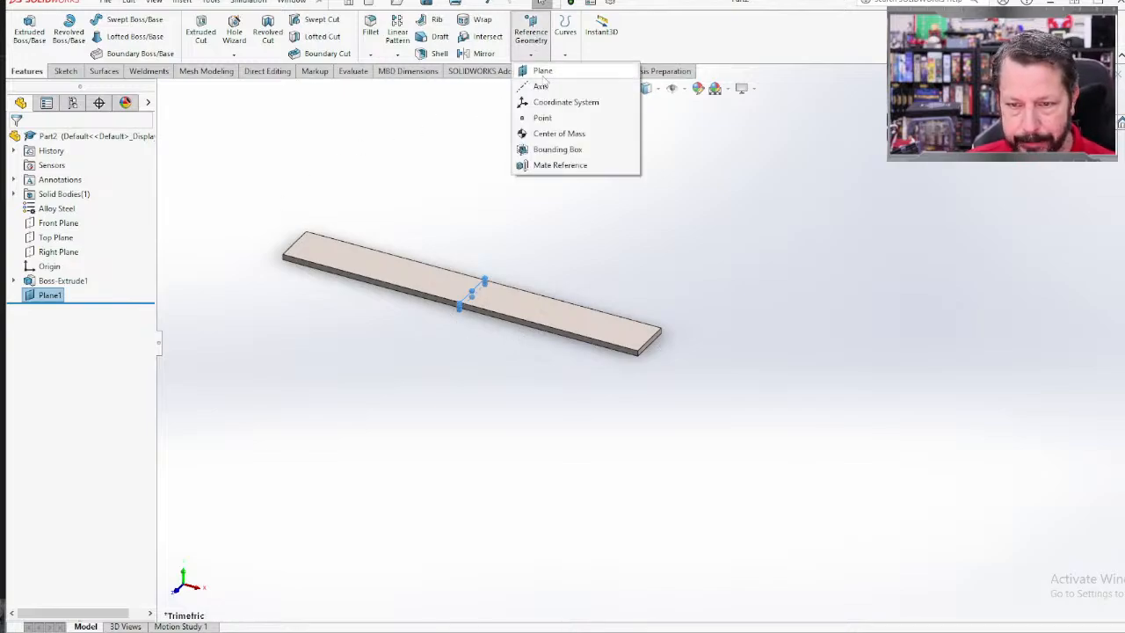
click(542, 71)
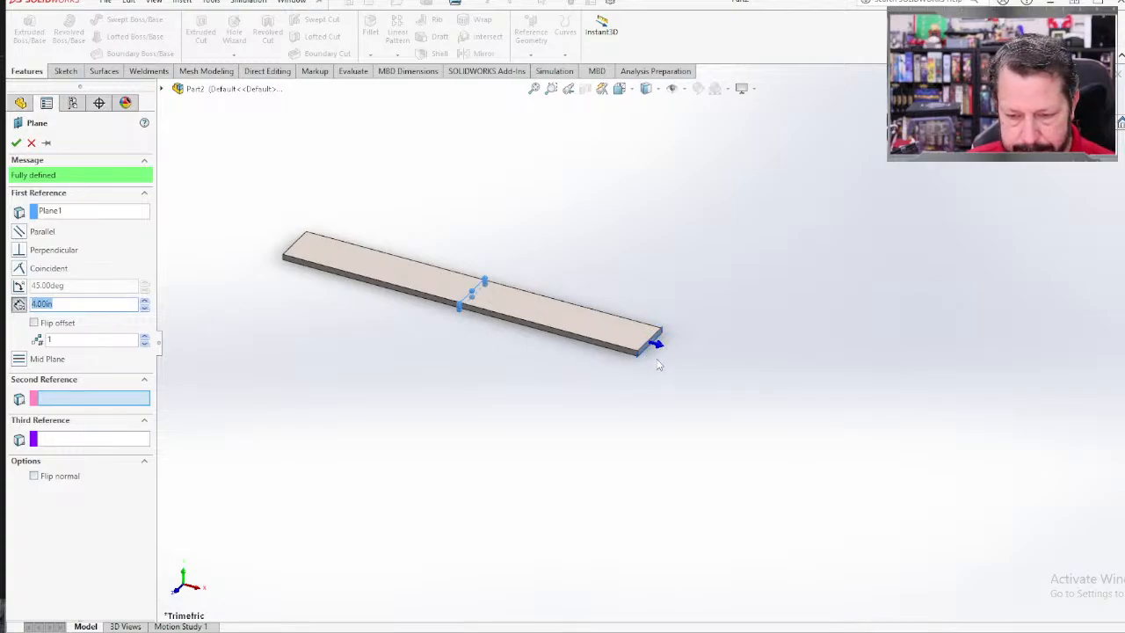
scroll(637, 334, down, 3)
scroll(637, 334, up, 1)
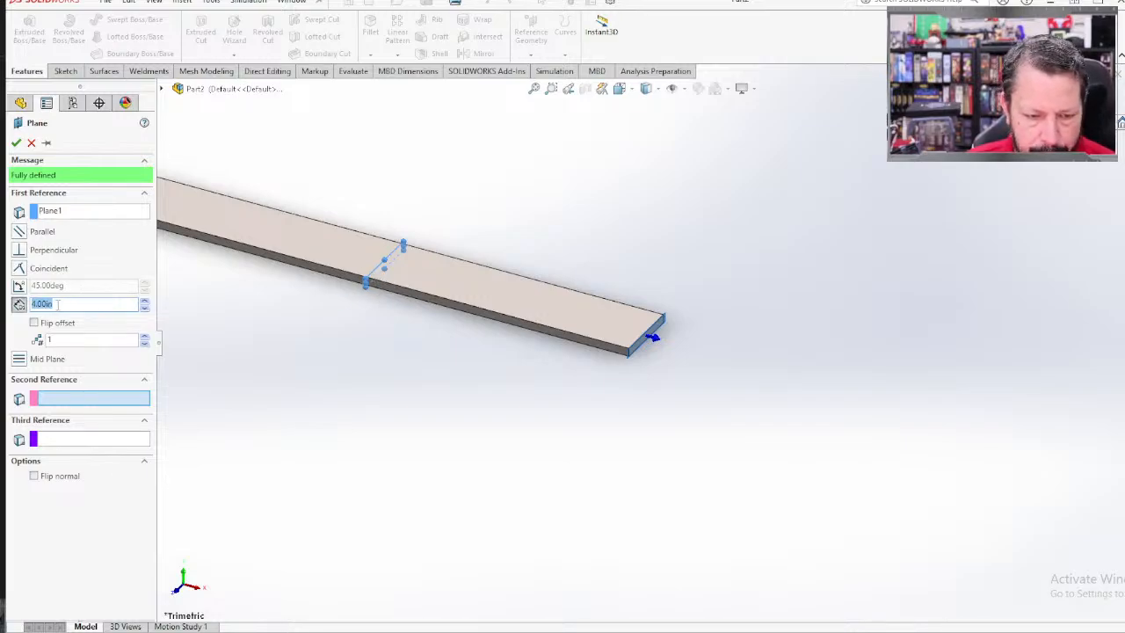
text(3.5)
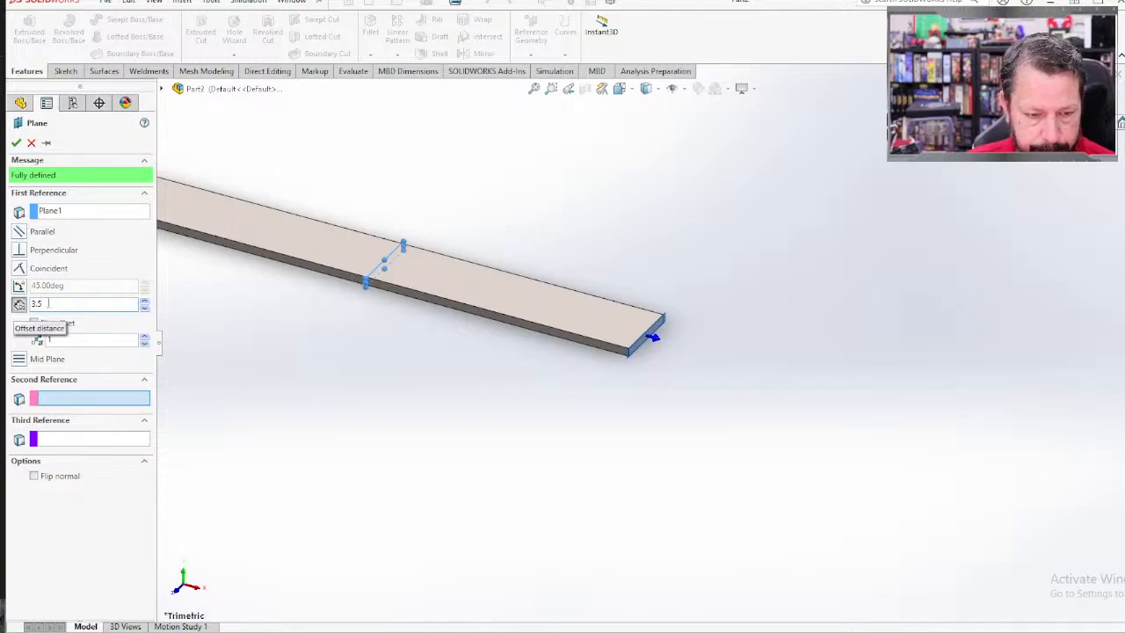
key(Return)
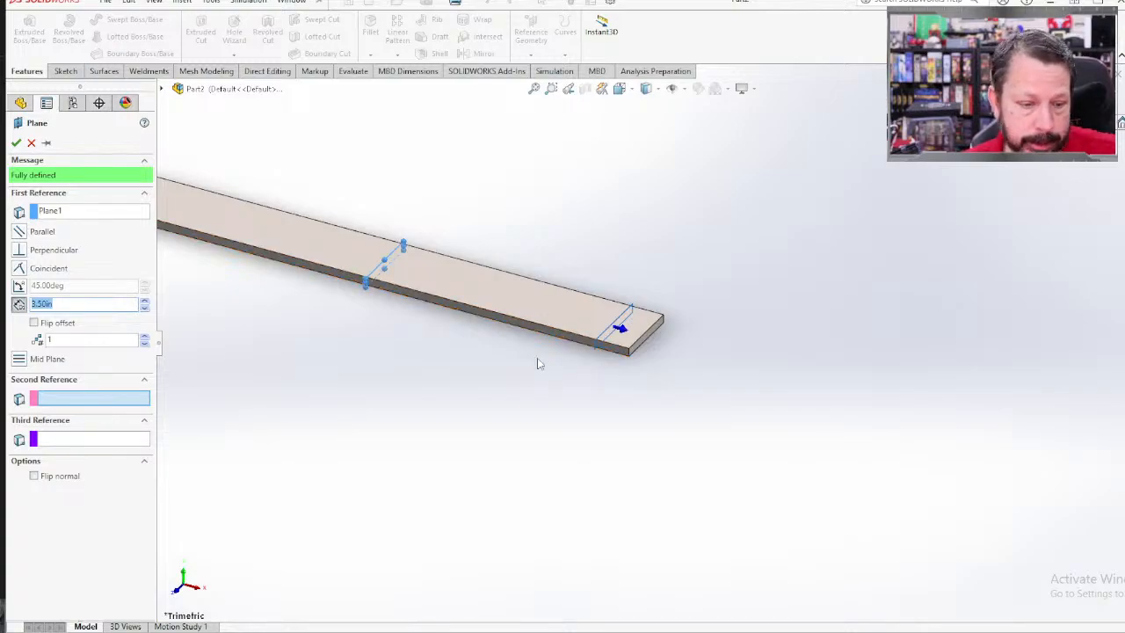
click(15, 142)
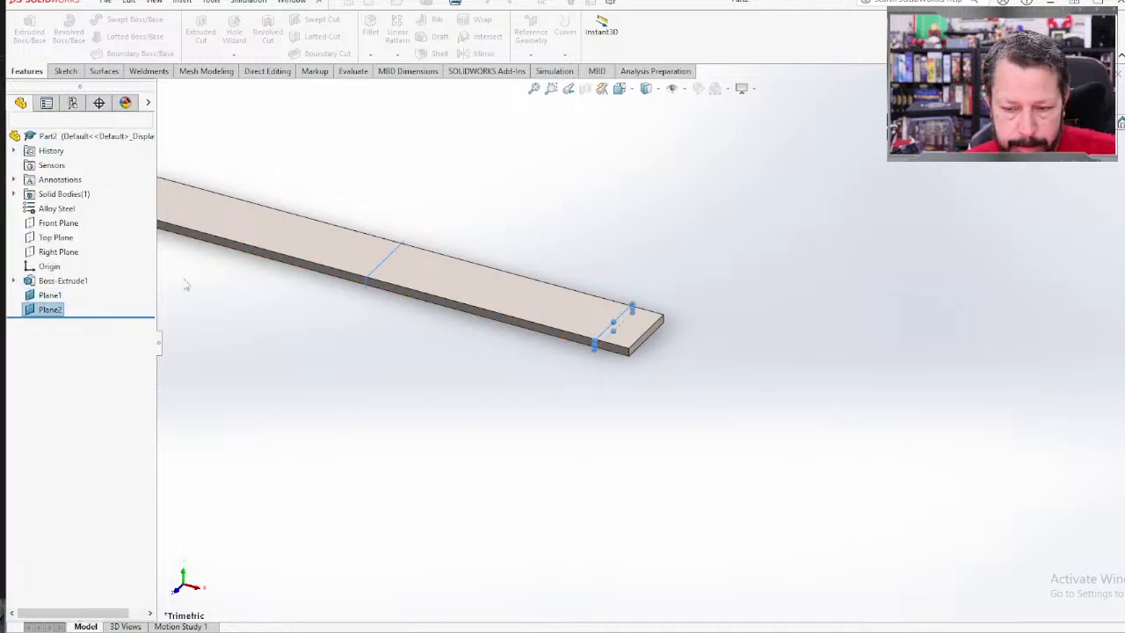
Step: Create a reference plane offset 7 in from the right-end support plane, flipped toward the beam's left end
click(537, 39)
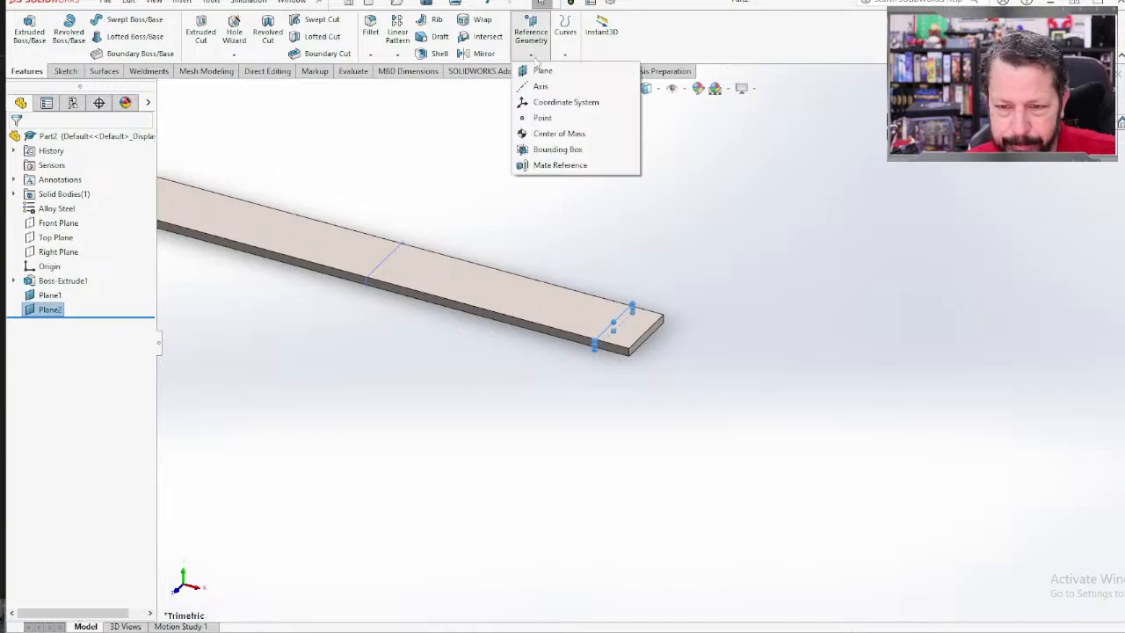
click(538, 74)
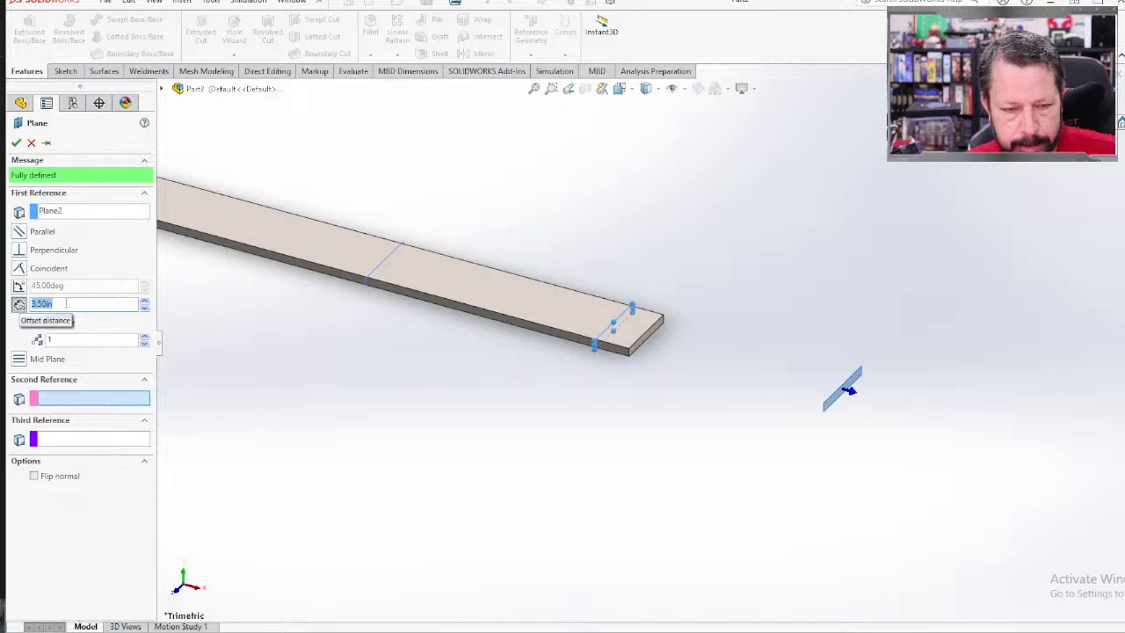
text(7)
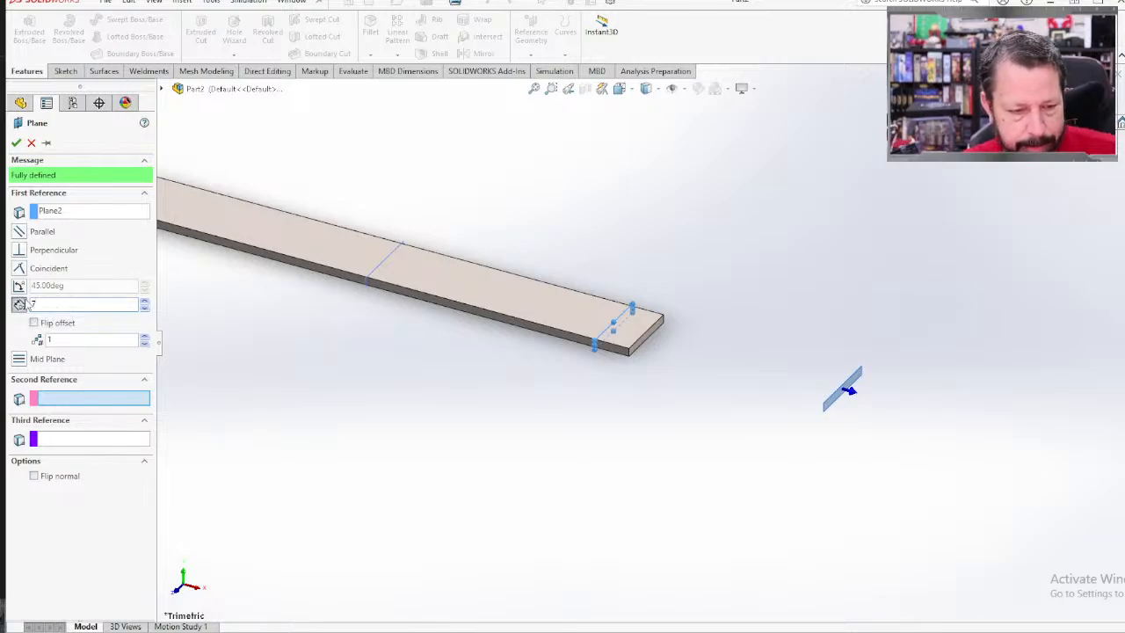
click(35, 322)
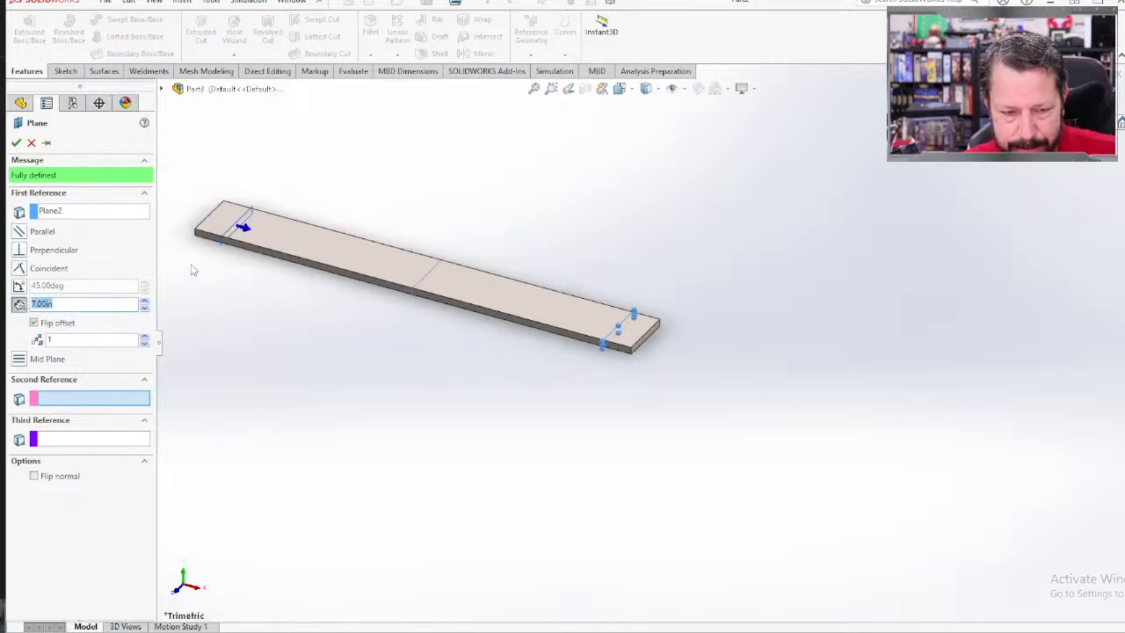
click(17, 144)
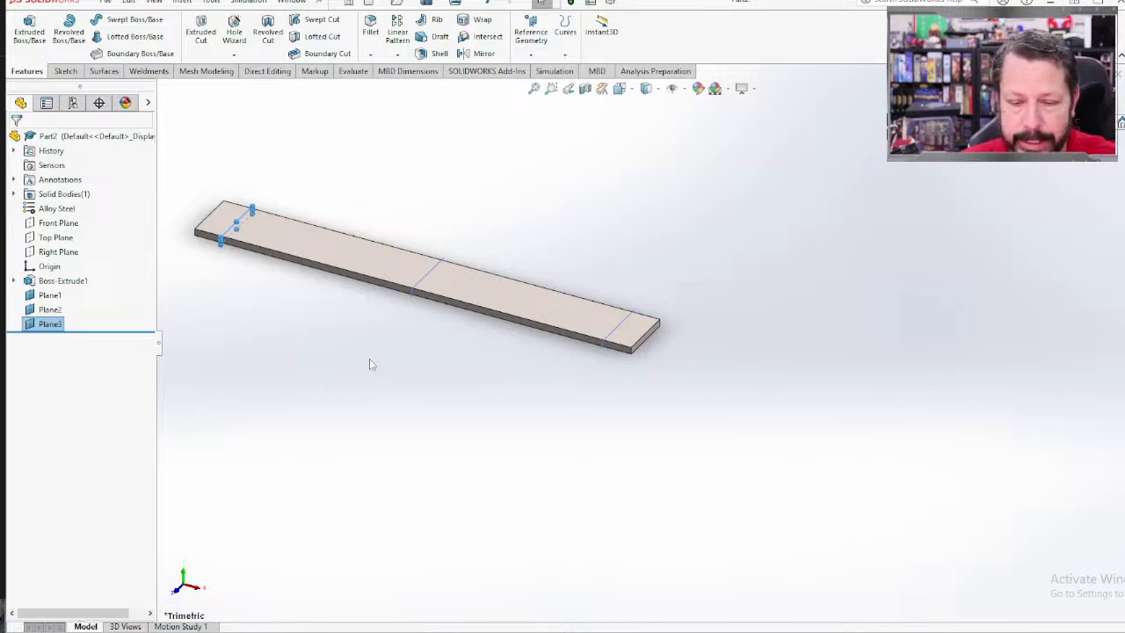
Step: Create an Intersection split line on the beam's upper and lower faces using the three reference planes as splitting planes
scroll(281, 224, down, 2)
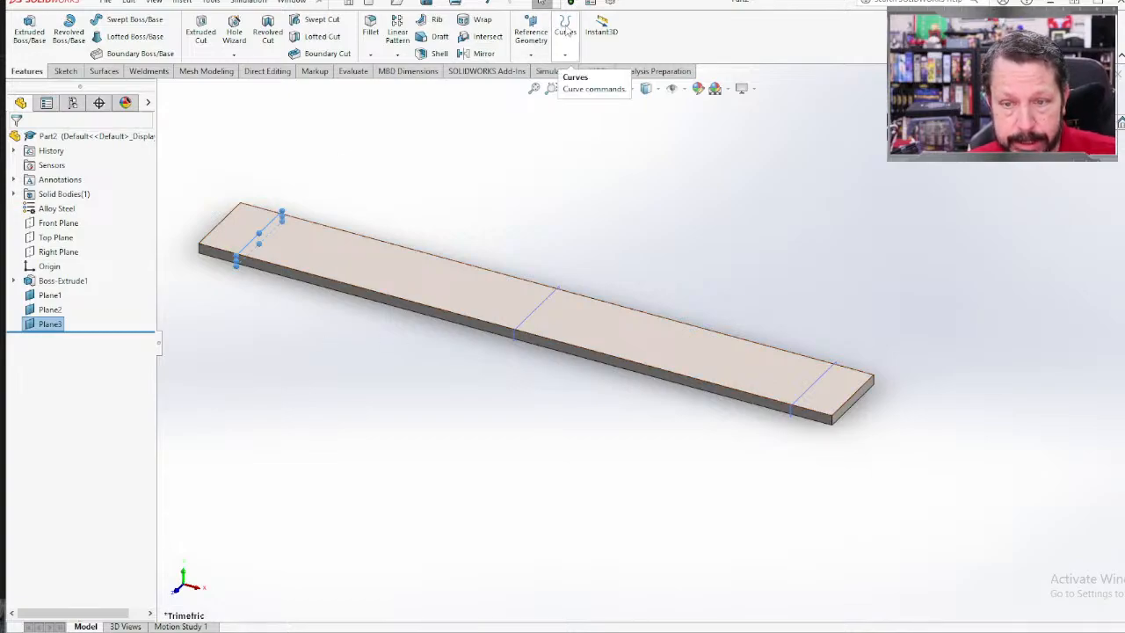
click(565, 33)
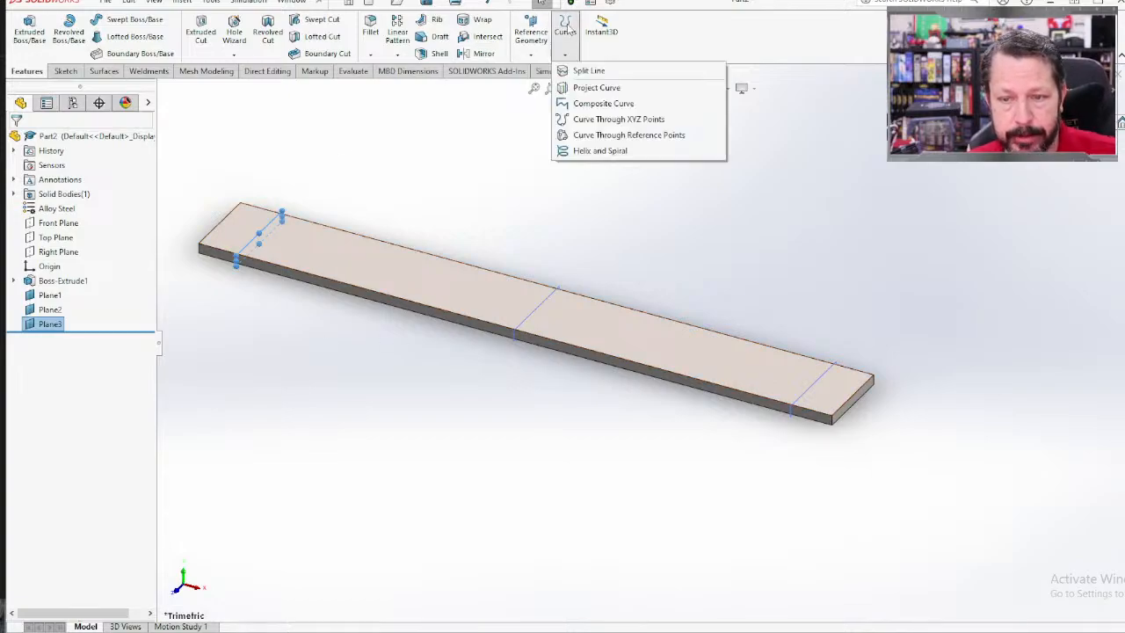
click(591, 71)
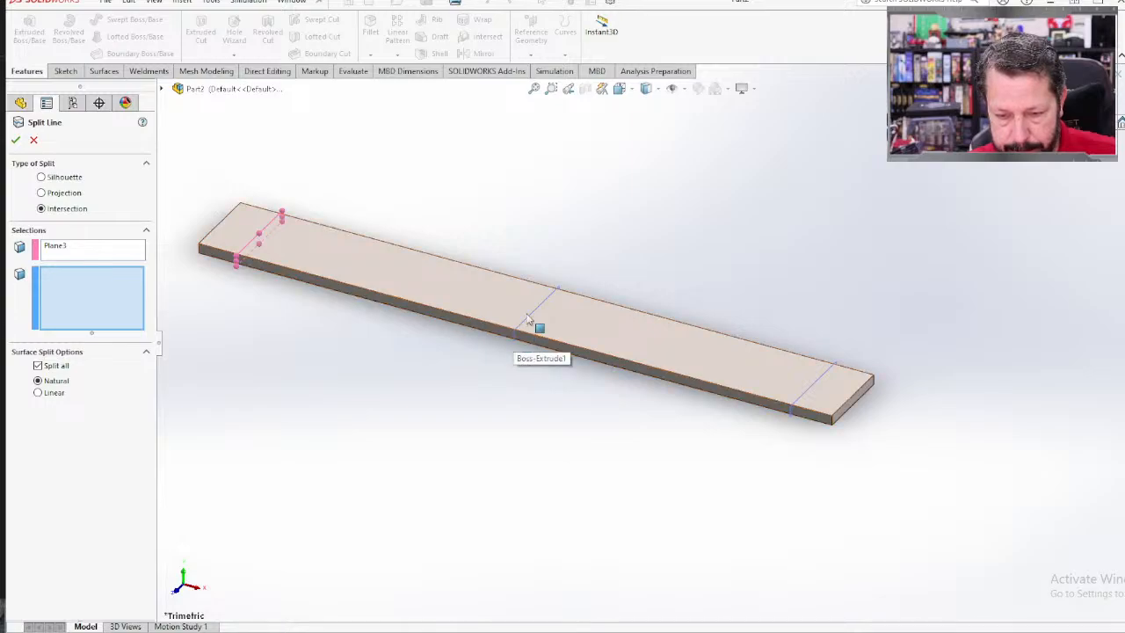
click(104, 246)
click(522, 340)
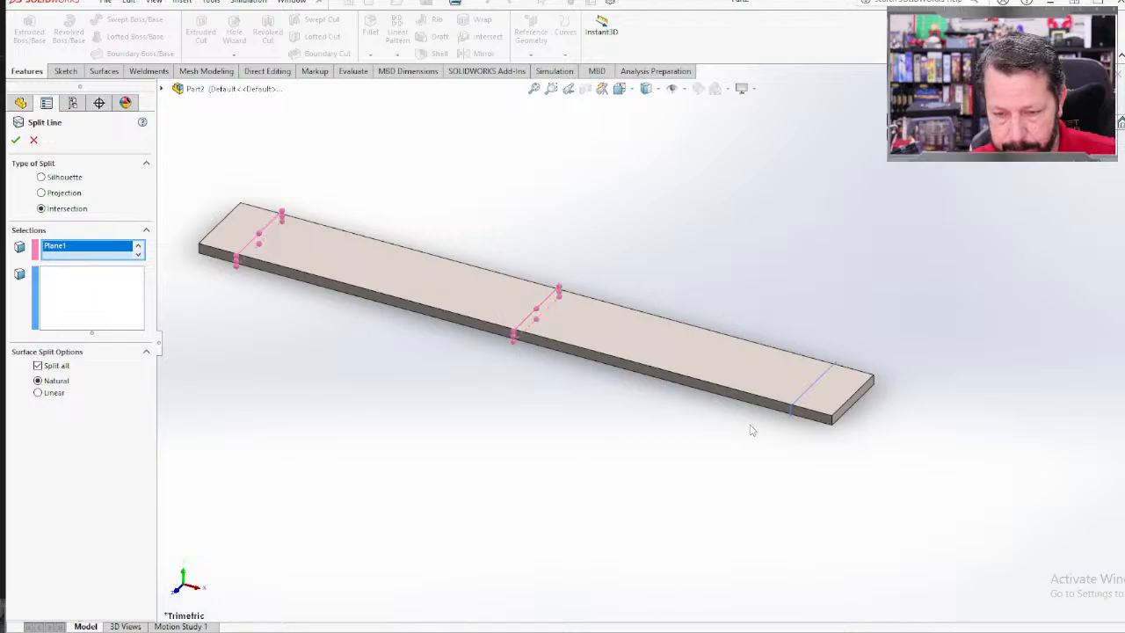
click(793, 416)
click(92, 321)
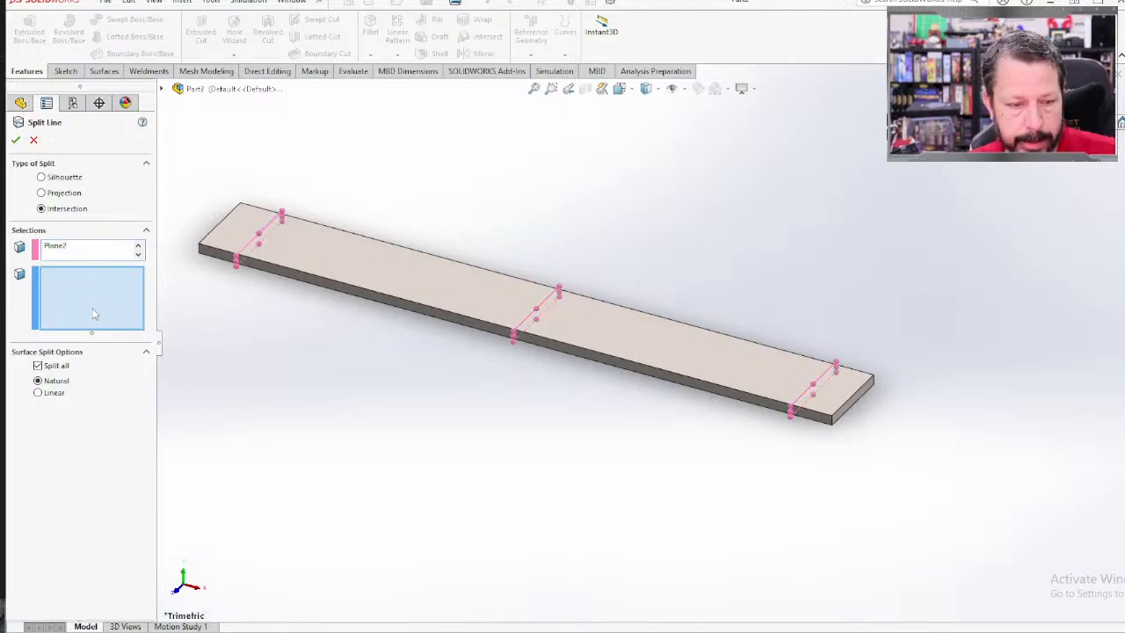
click(353, 265)
middle_drag(372, 378, 450, 341)
click(450, 341)
middle_drag(402, 214, 392, 307)
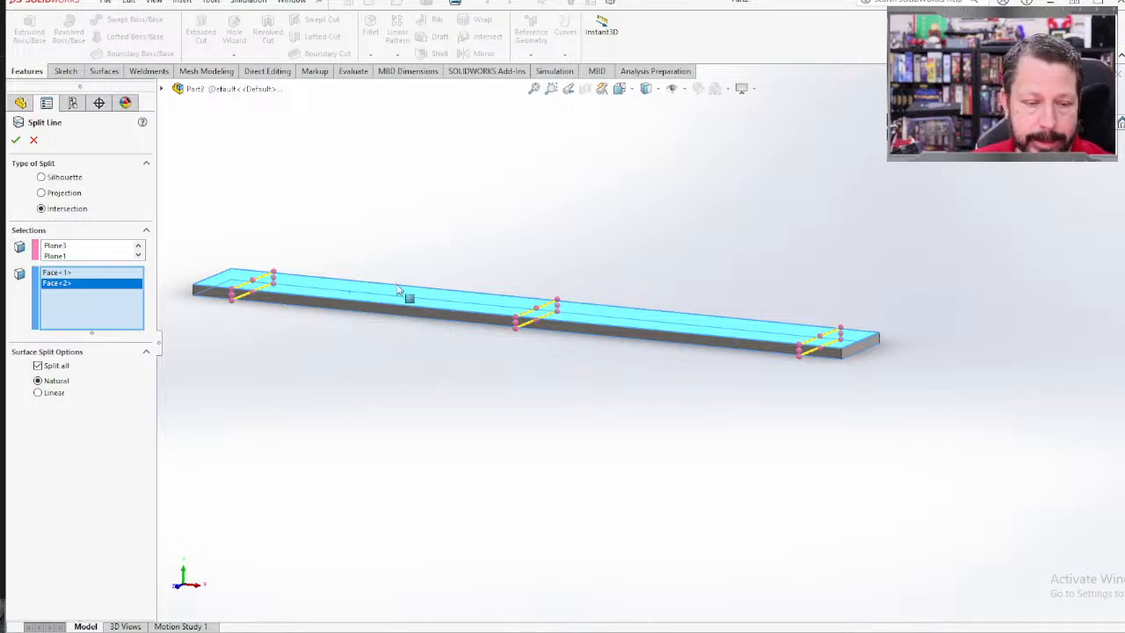
click(15, 140)
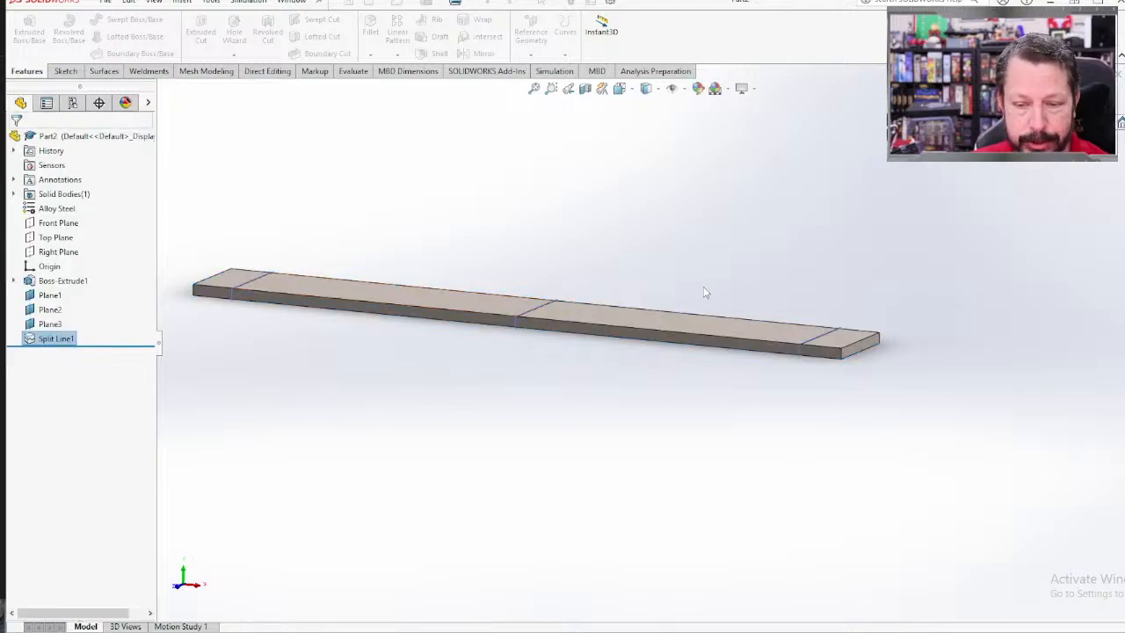
Step: Hide the three reference planes used for the split lines
right_click(28, 296)
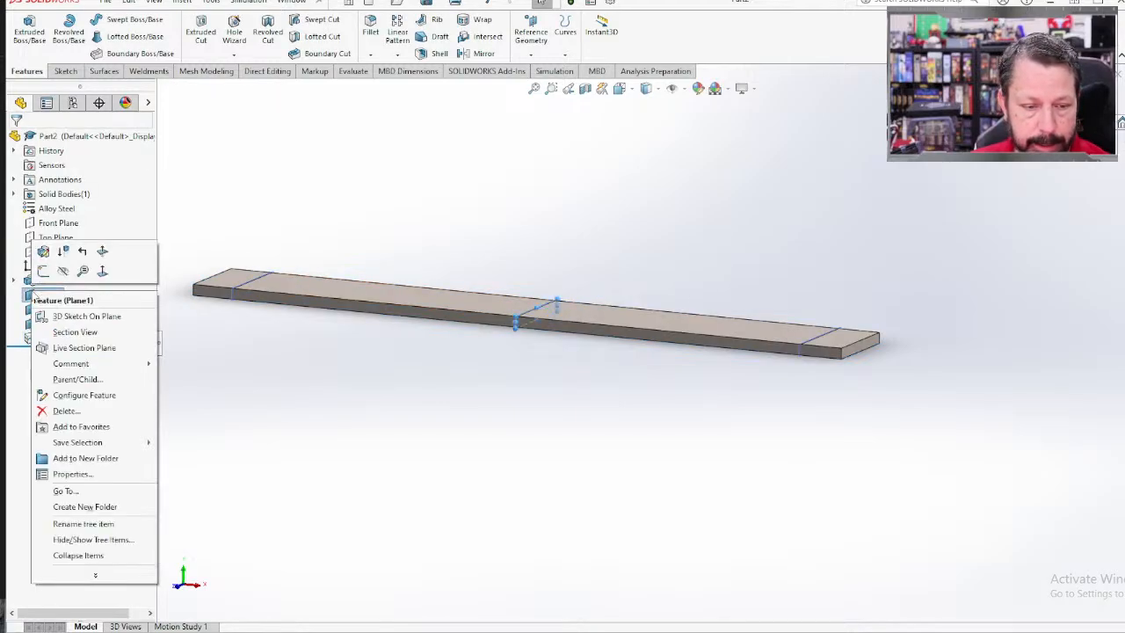
click(62, 272)
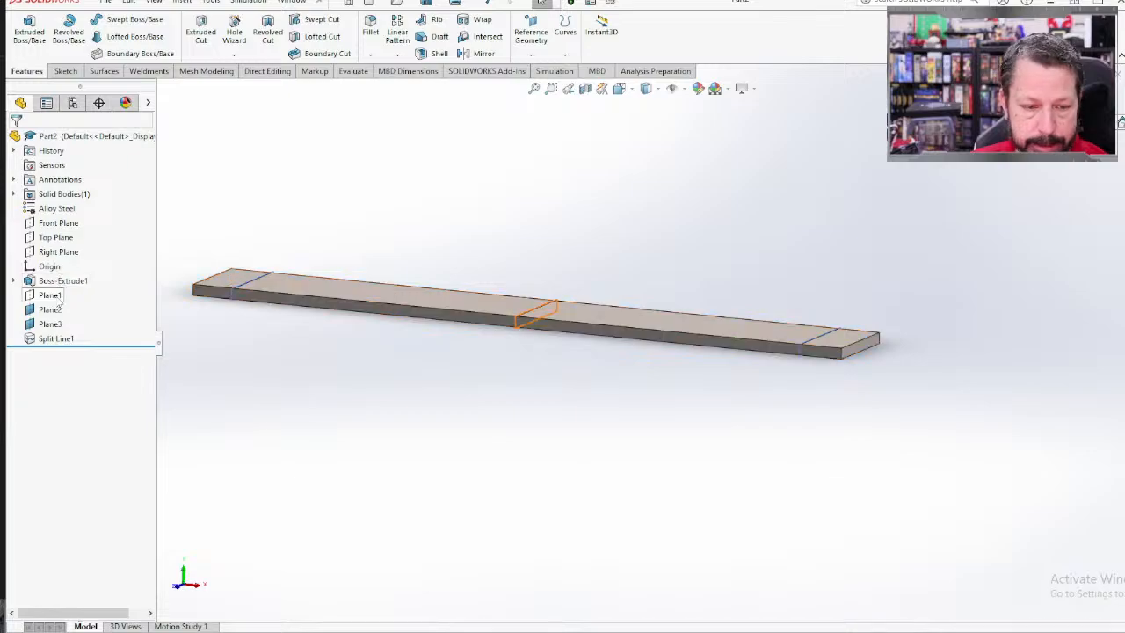
right_click(56, 300)
right_click(44, 308)
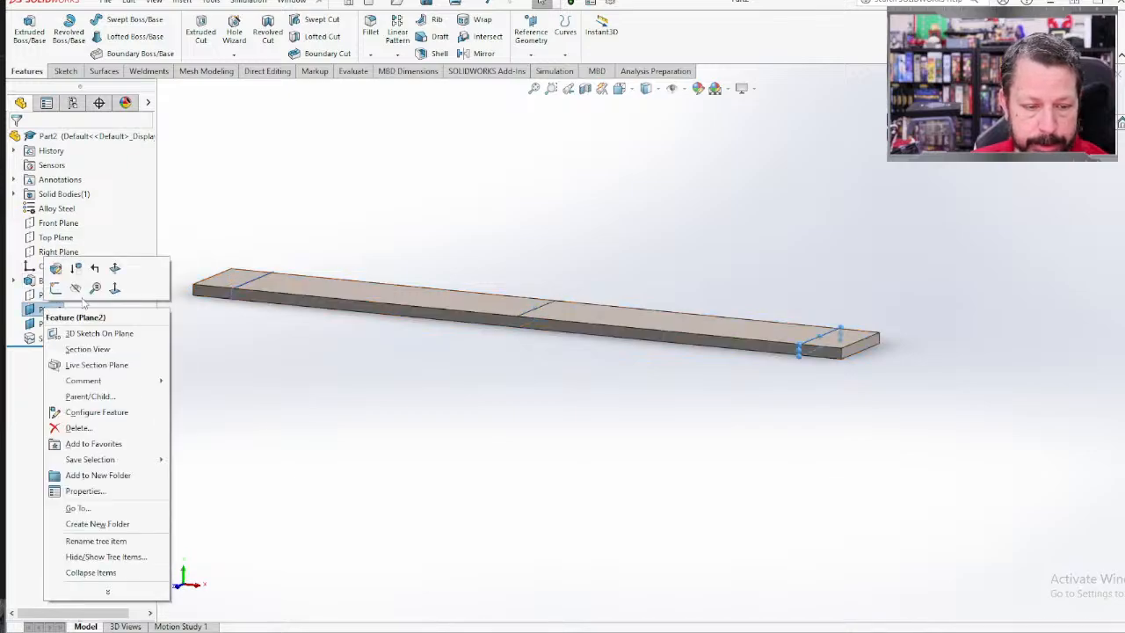
click(75, 287)
right_click(50, 324)
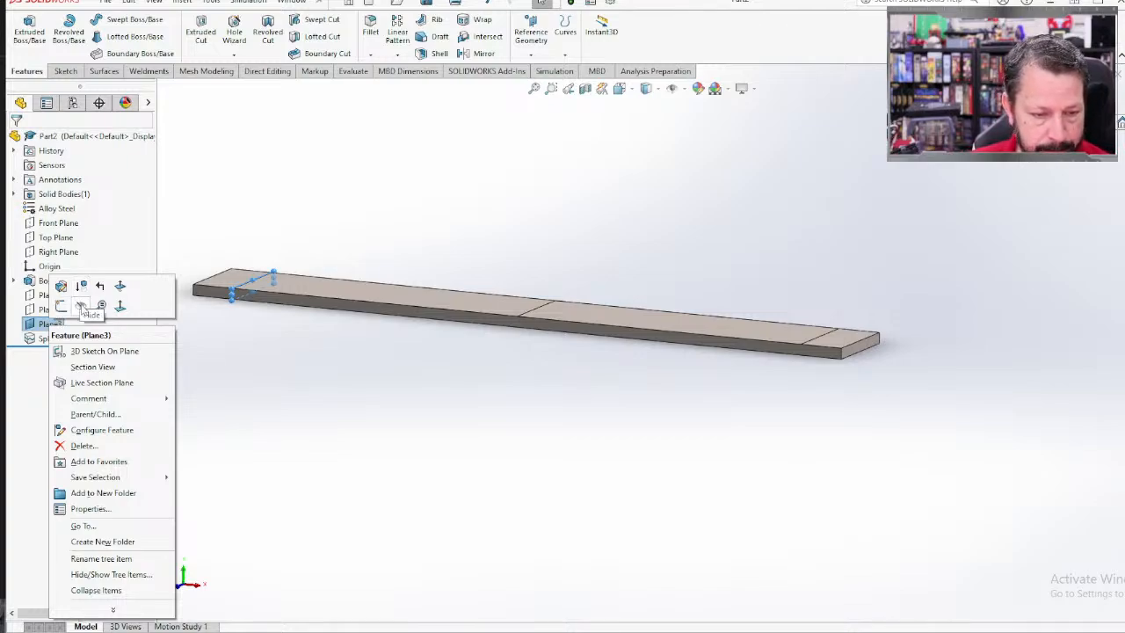
click(80, 305)
Step: Check that the SOLIDWORKS Simulation Premium add-in is enabled and create a new Static simulation study for the beam
middle_drag(339, 337, 269, 186)
middle_drag(417, 392, 442, 359)
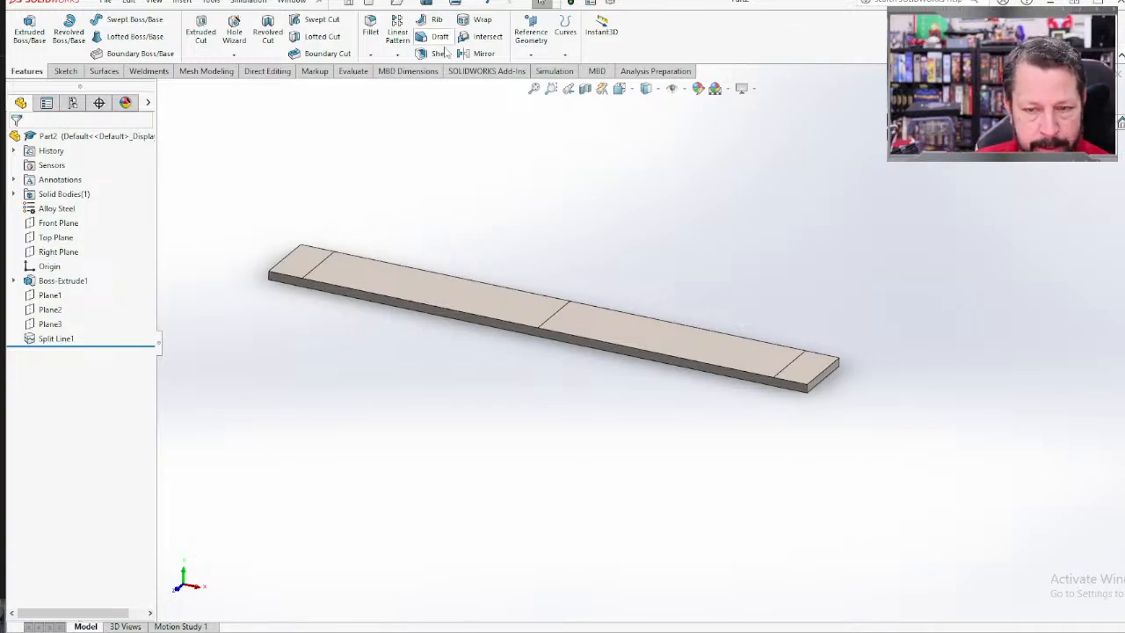
click(475, 72)
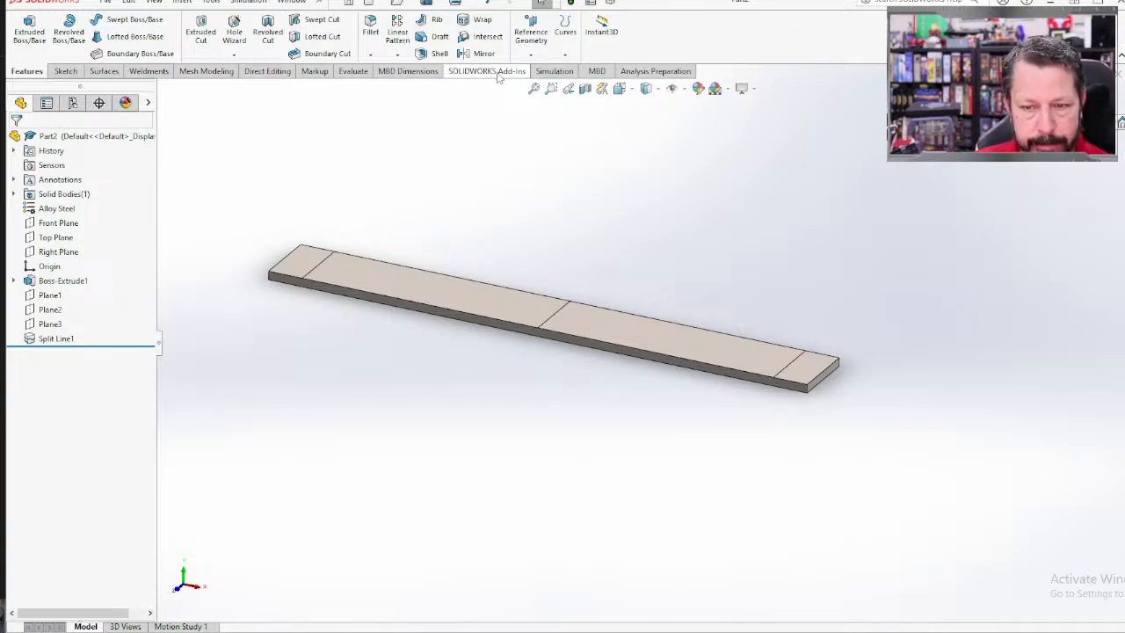
click(280, 54)
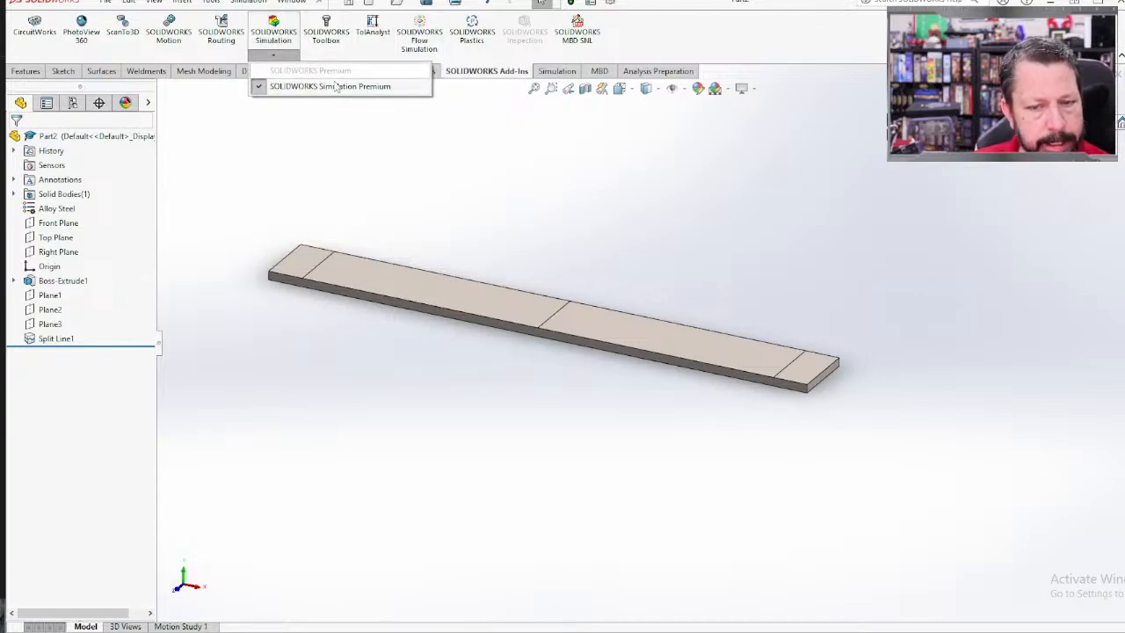
click(551, 74)
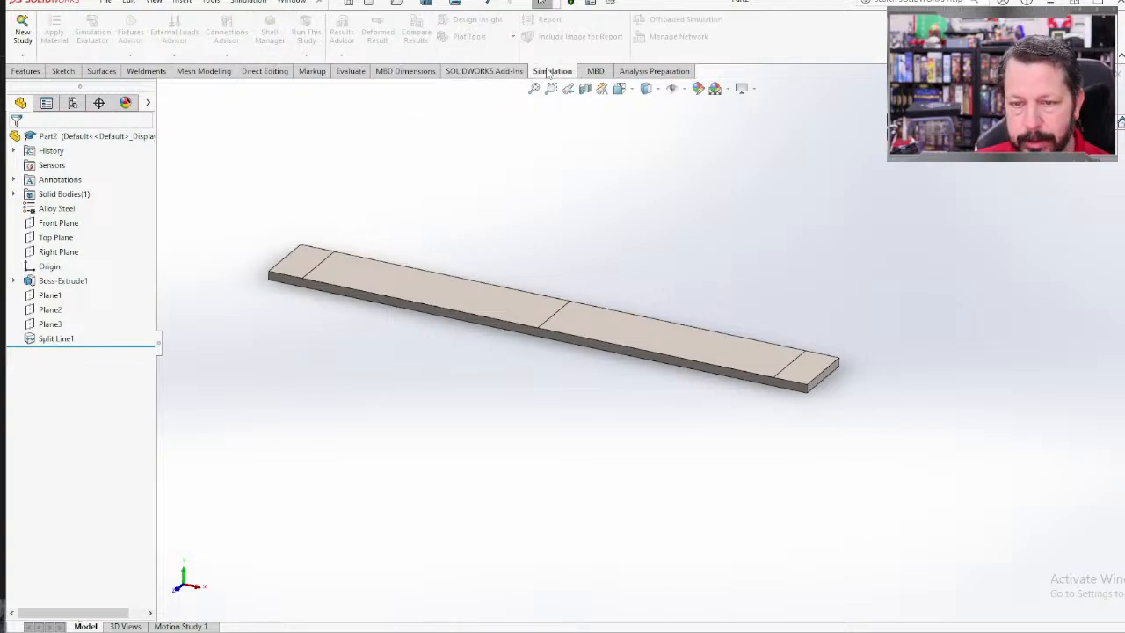
click(25, 39)
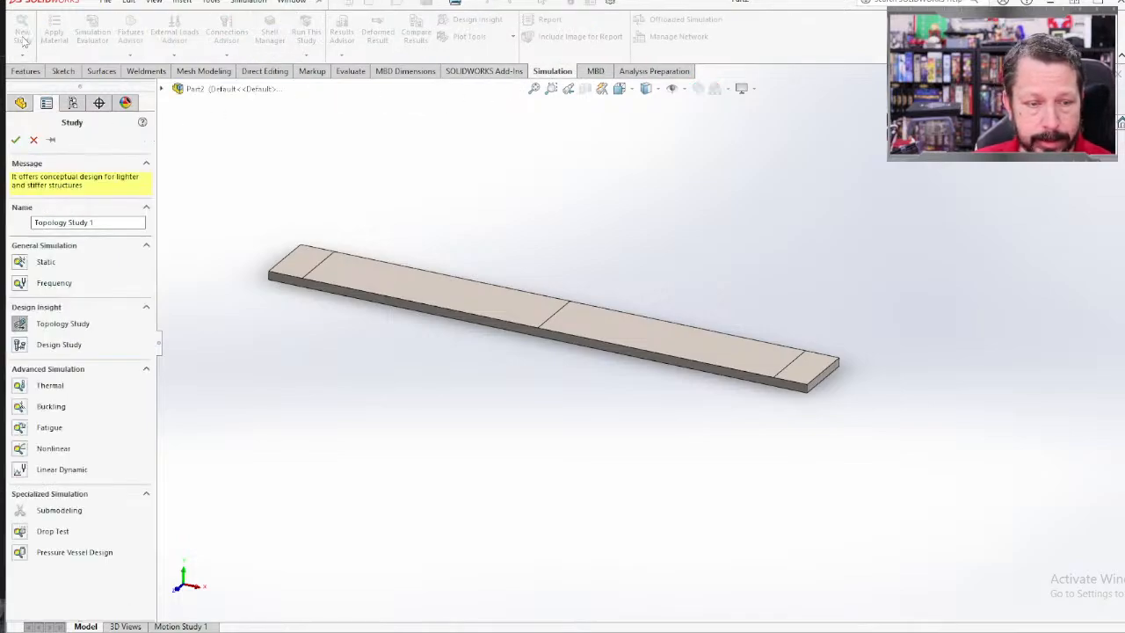
click(20, 263)
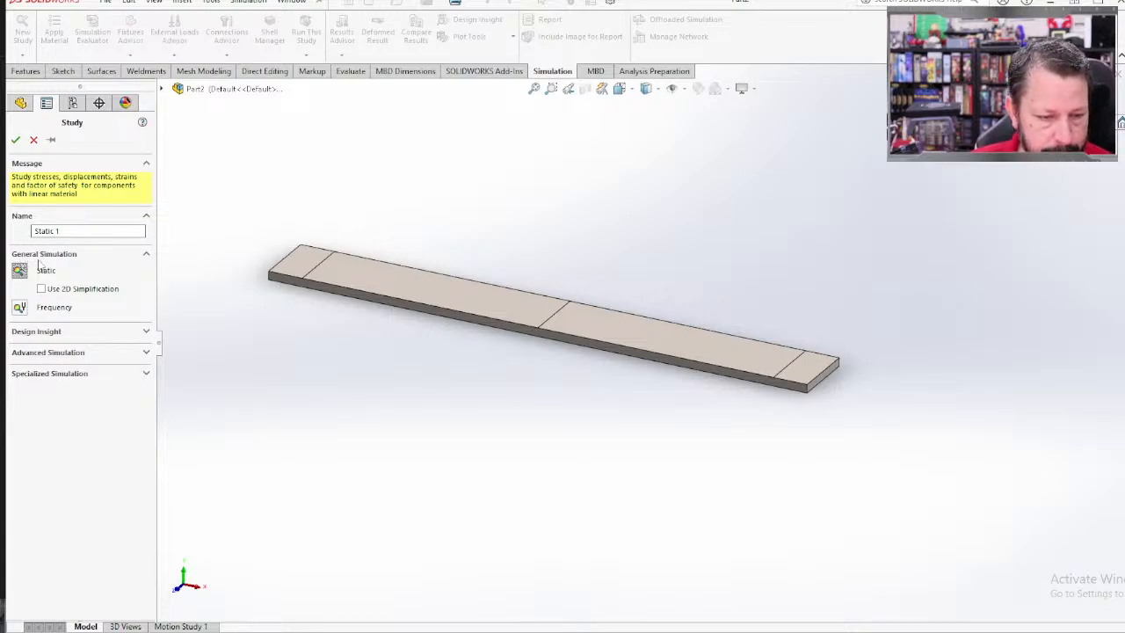
click(15, 140)
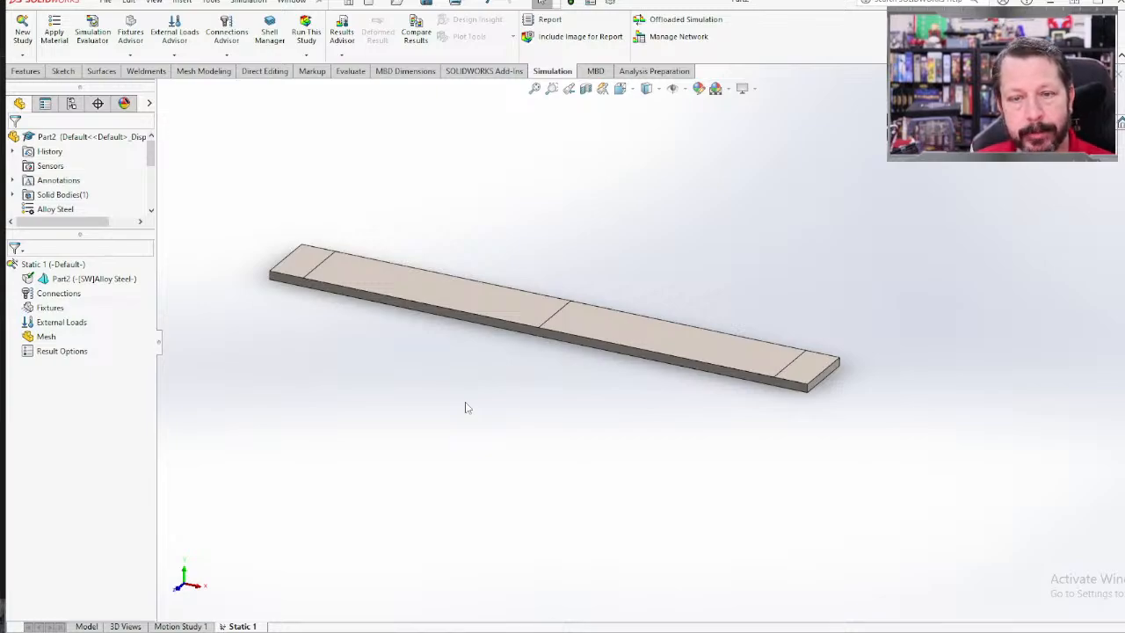
Step: Consult the bending-test diagrams in the web browser and, back in SOLIDWORKS, apply a Fixed Geometry fixture to the underside split line near the beam's left end
key(alt+Tab)
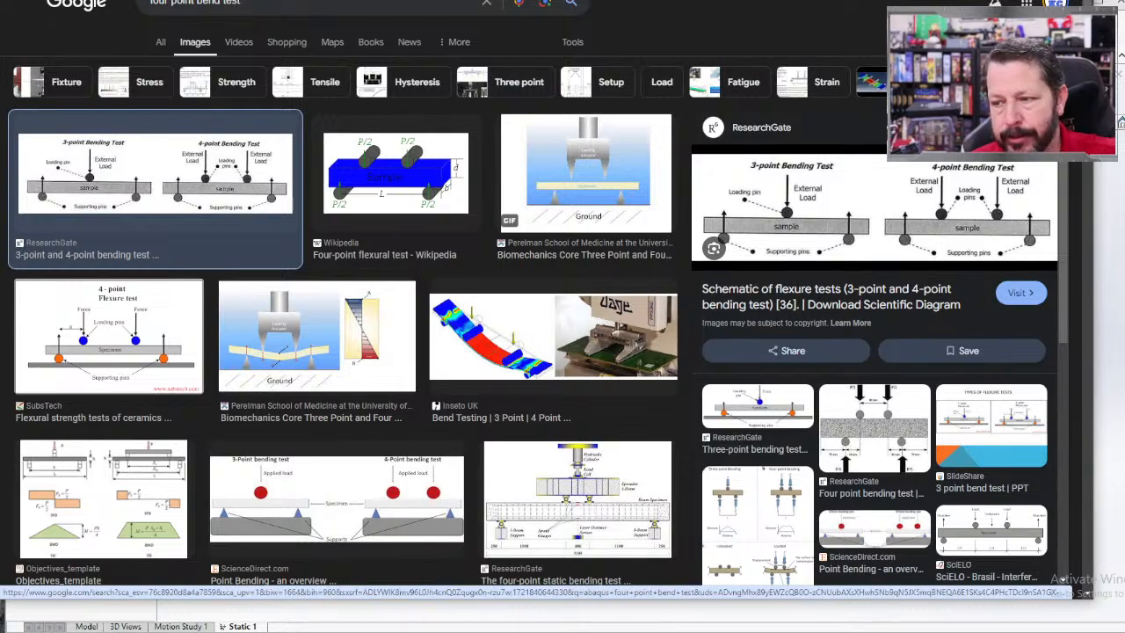
key(alt+Tab)
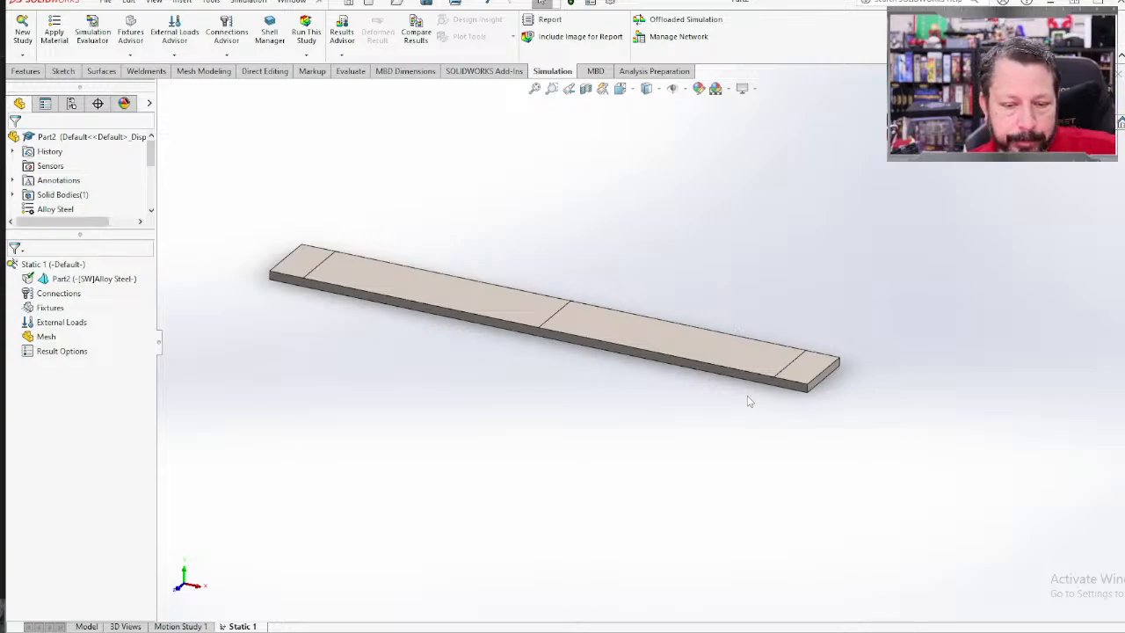
middle_drag(388, 362, 357, 241)
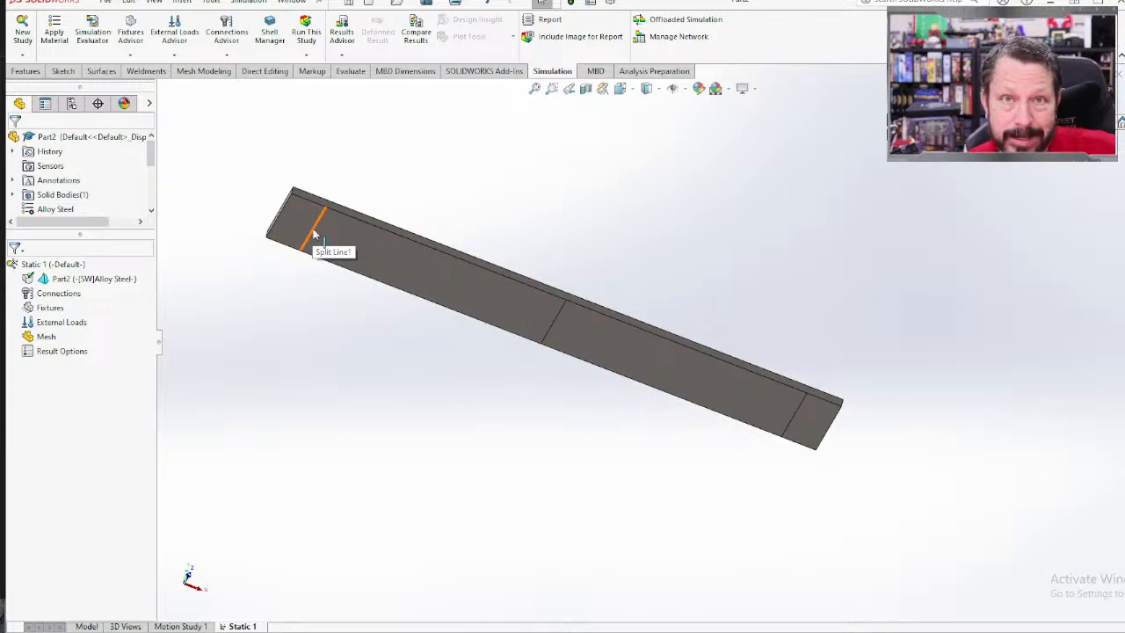
right_click(54, 309)
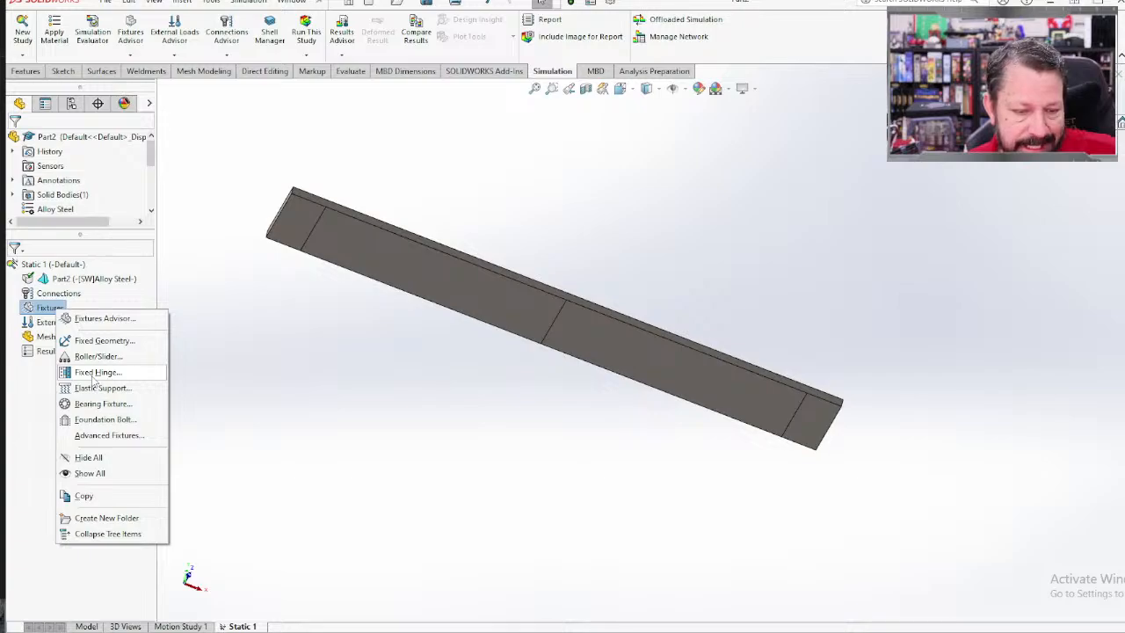
click(103, 340)
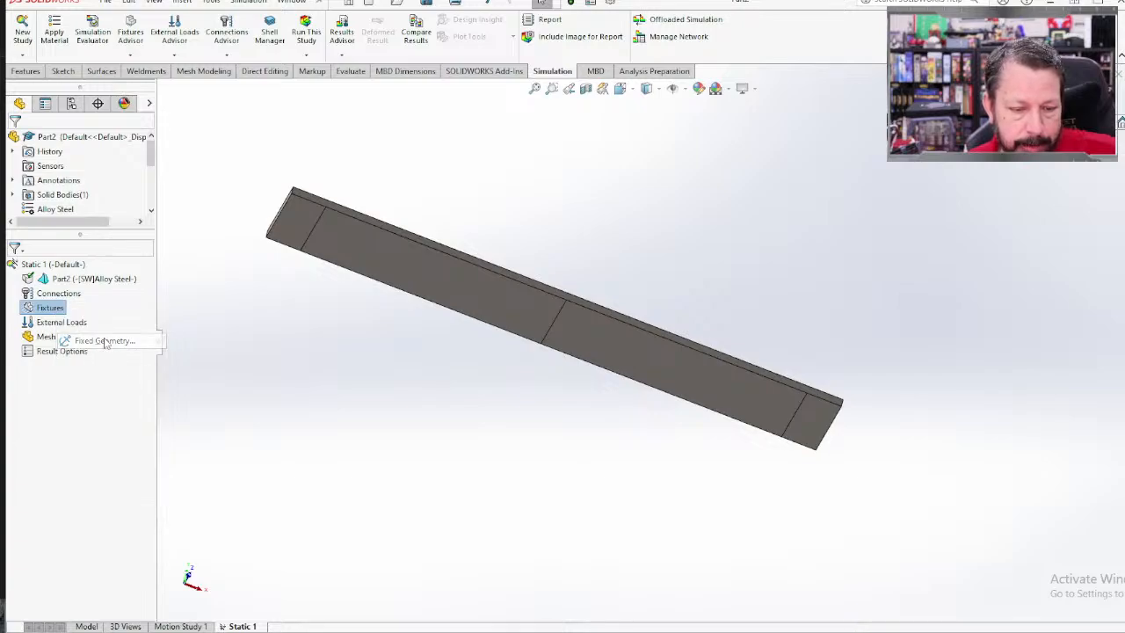
click(309, 237)
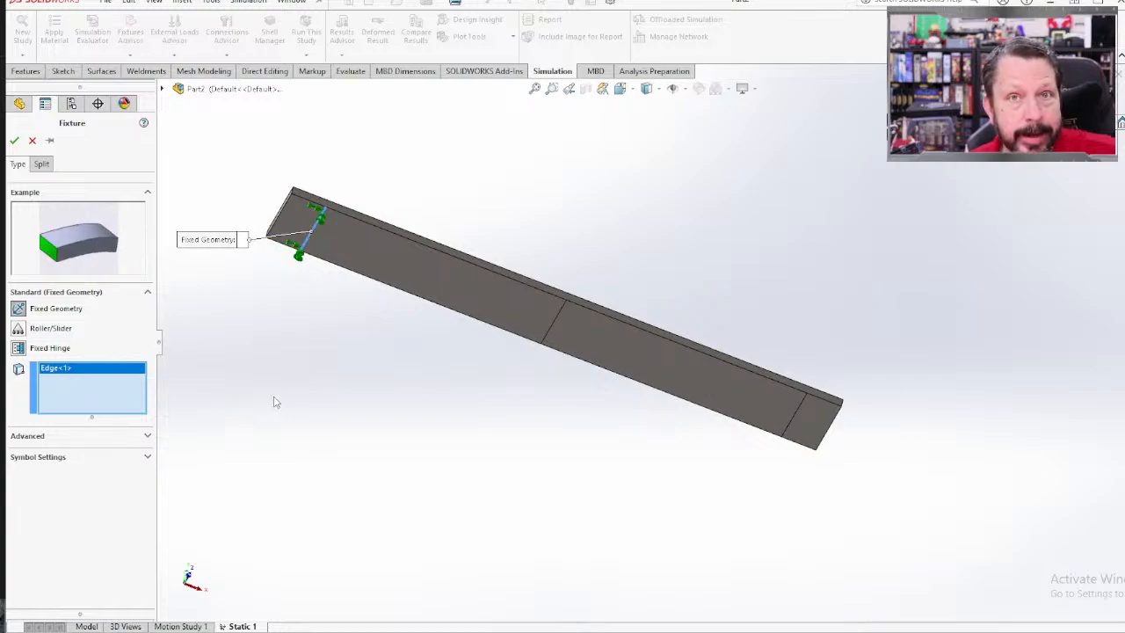
middle_drag(298, 407, 298, 530)
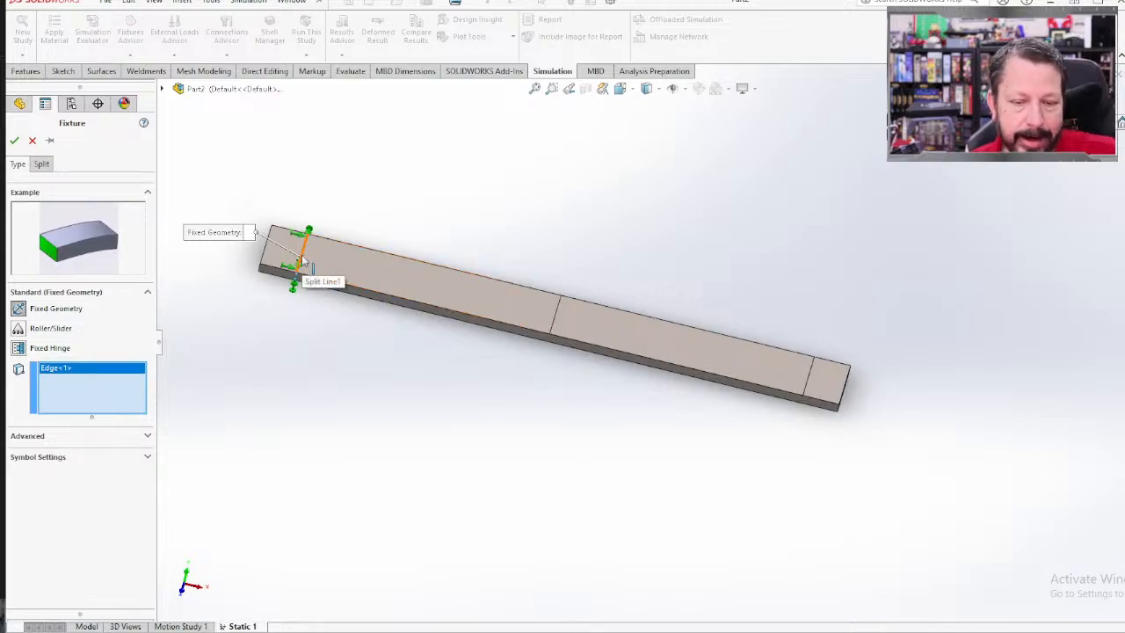
middle_drag(314, 420, 306, 281)
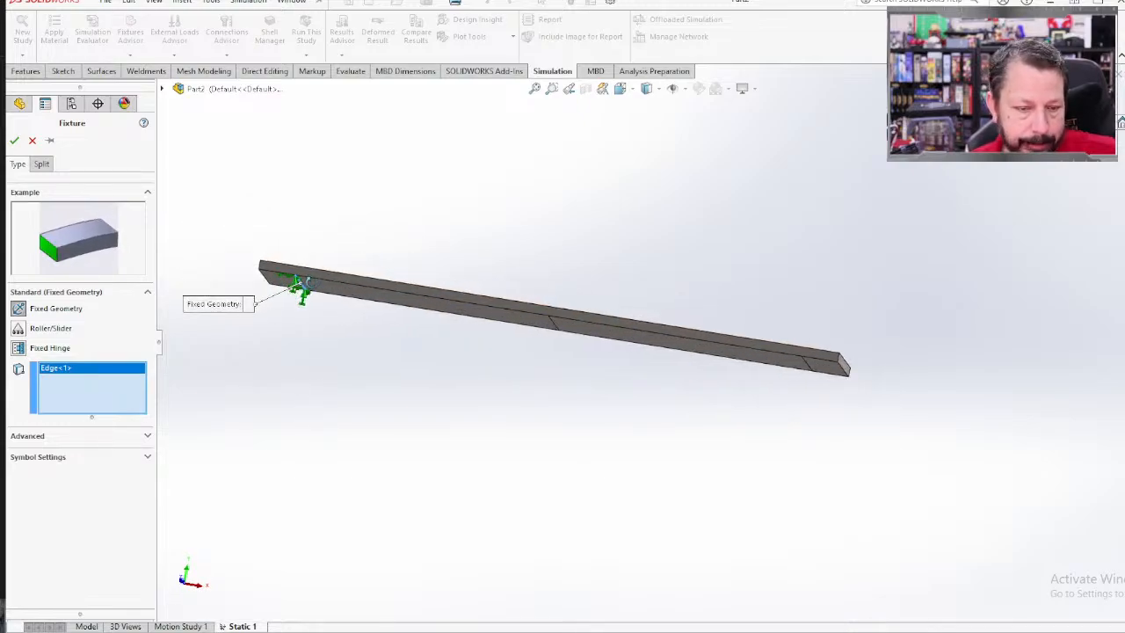
click(14, 139)
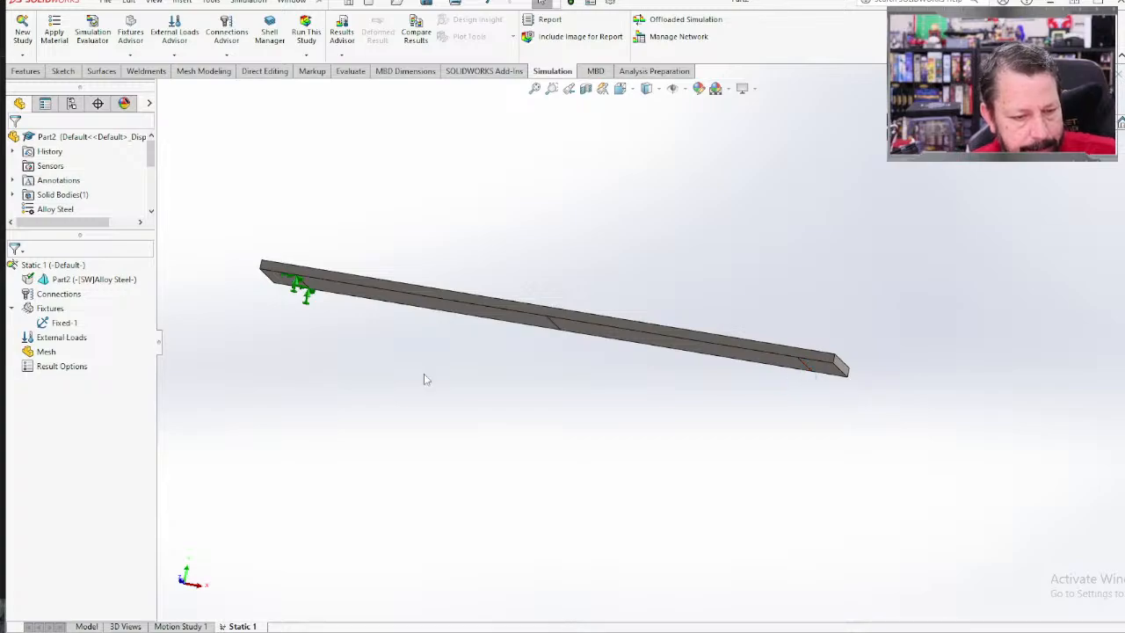
Step: Start a Use Reference Geometry fixture on the underside split line near the beam's right end, with the right end face as reference
right_click(51, 309)
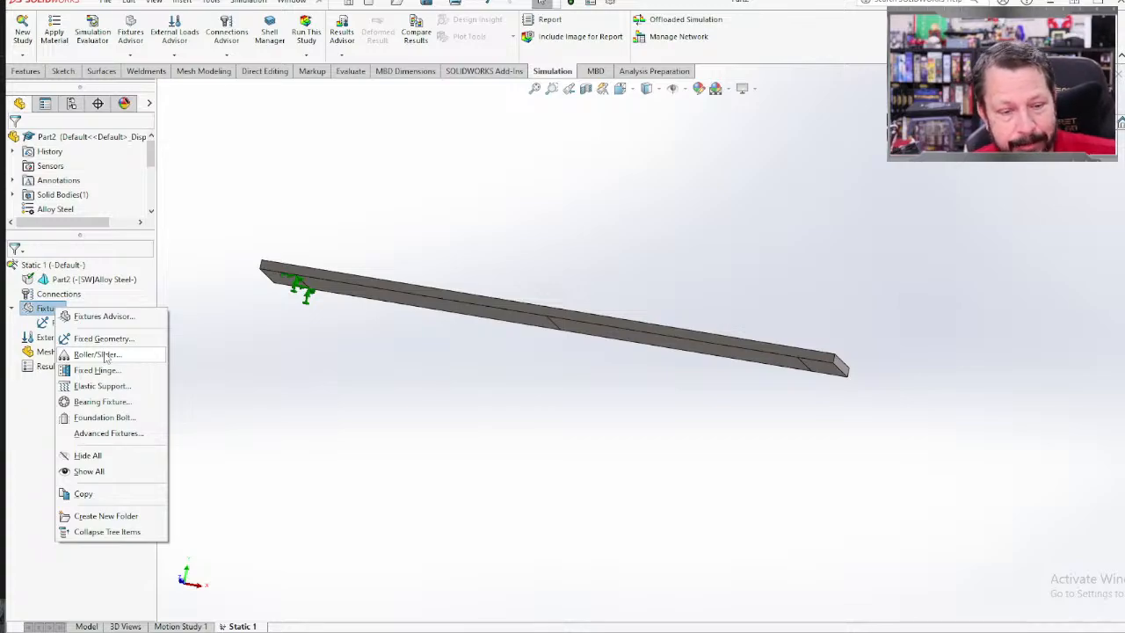
click(90, 436)
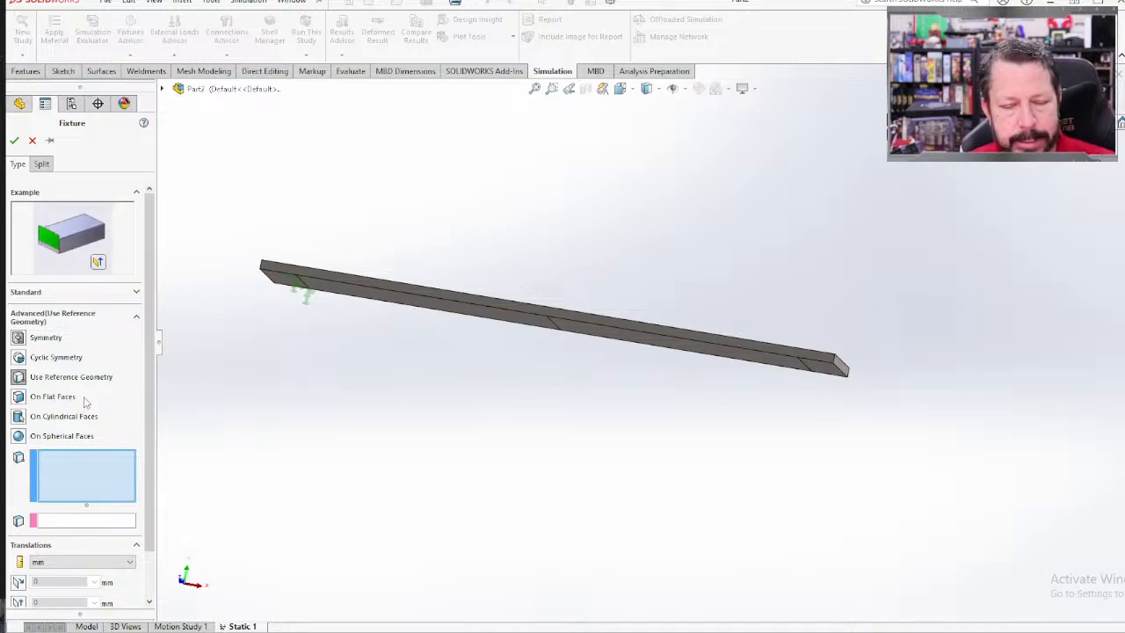
scroll(84, 387, down, 1)
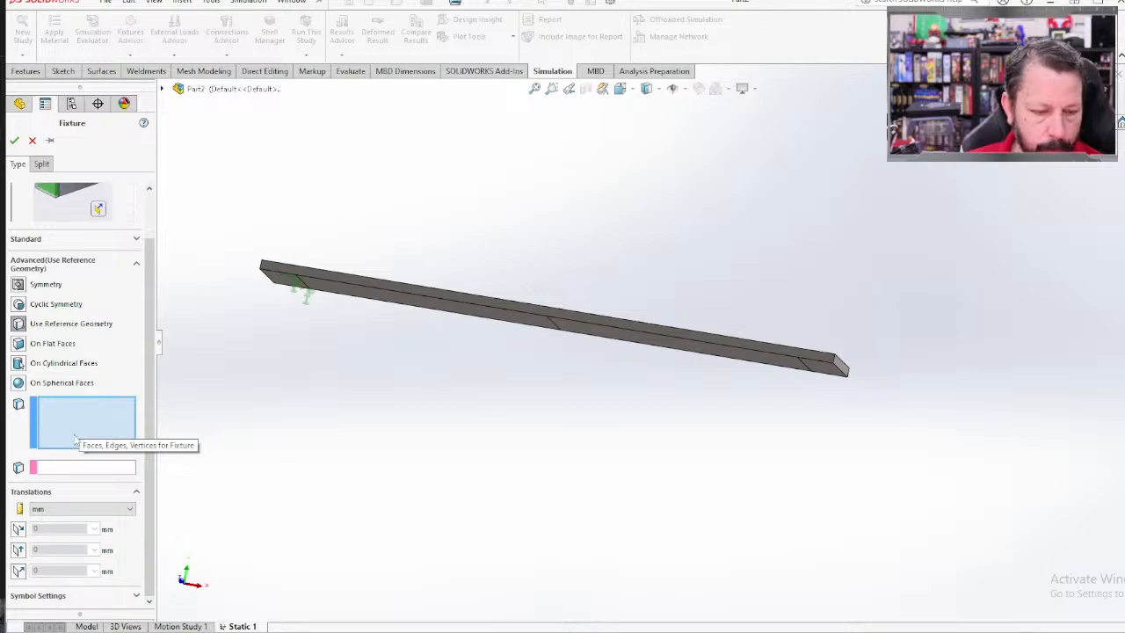
middle_drag(633, 498, 708, 401)
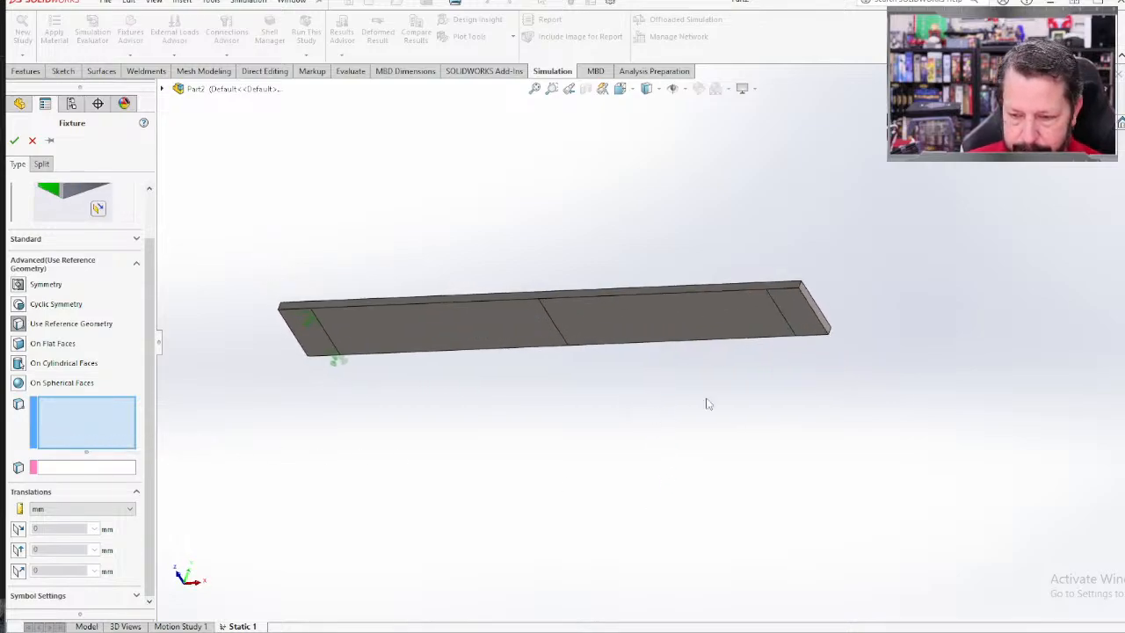
click(782, 319)
click(64, 470)
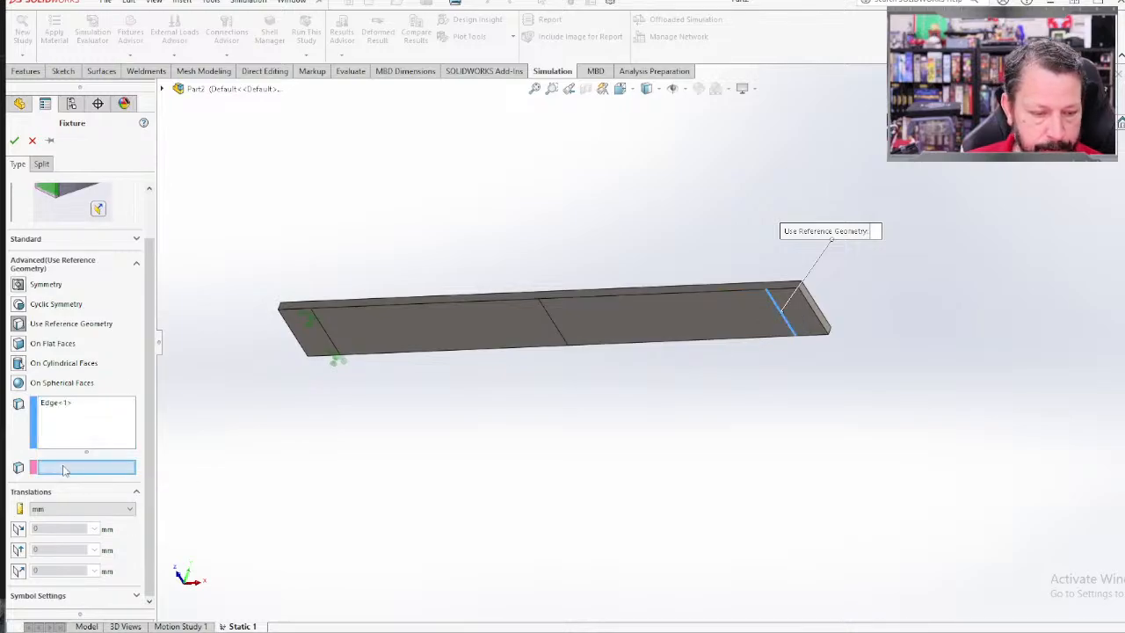
click(819, 317)
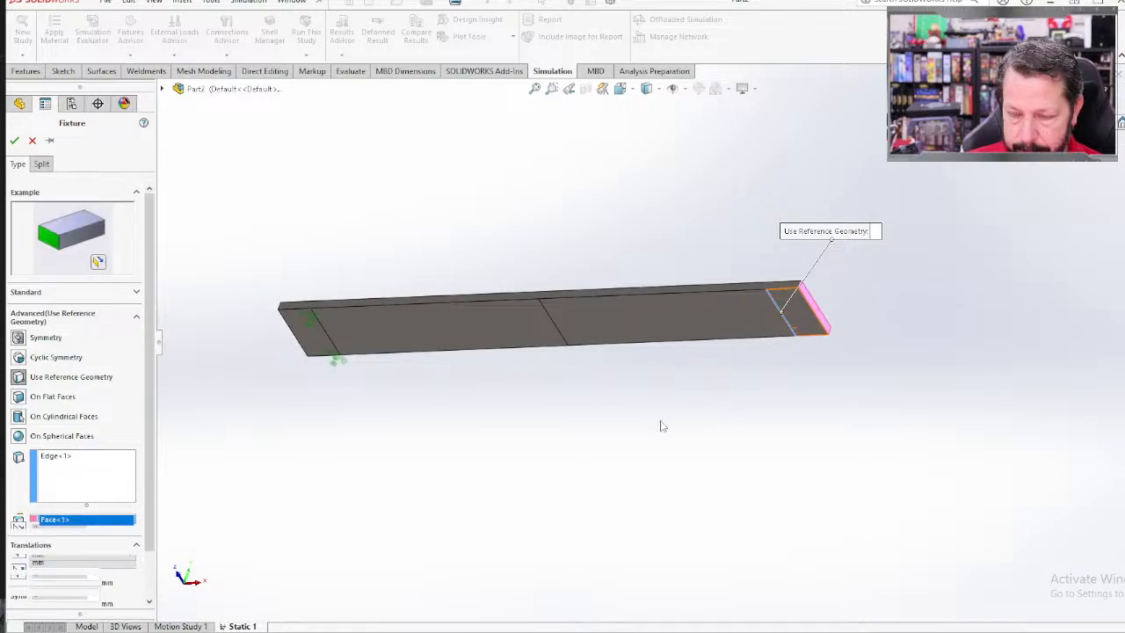
Step: Set the fixture's translation units to inches, restrain Along Plane Dir 1 at 0 in, and accept the fixture
middle_drag(661, 422, 633, 347)
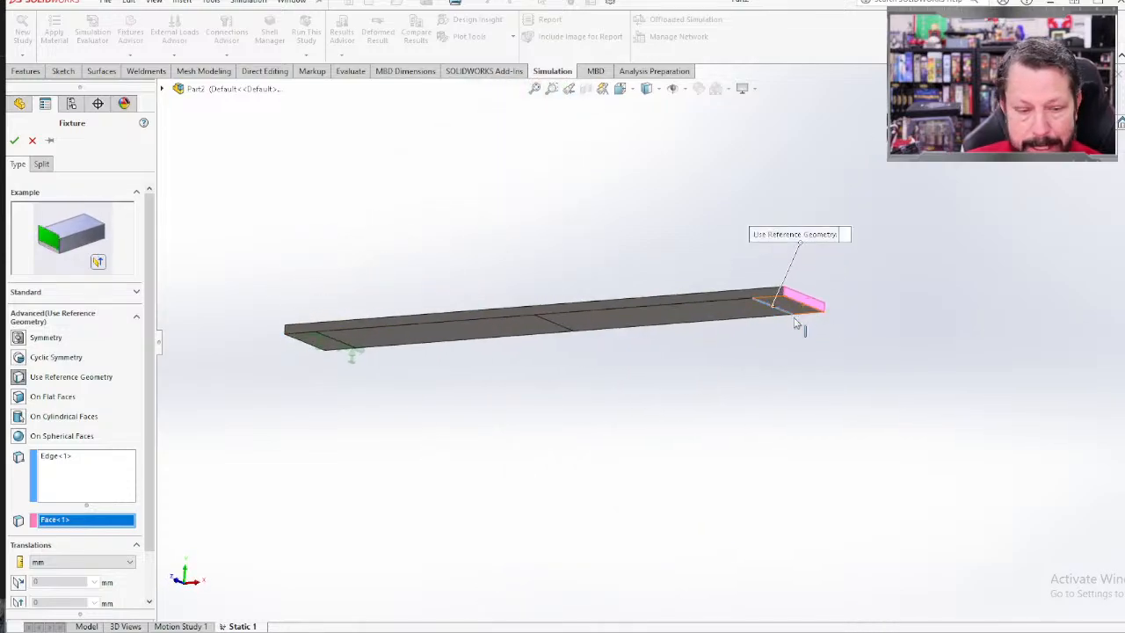
scroll(93, 430, down, 1)
click(64, 513)
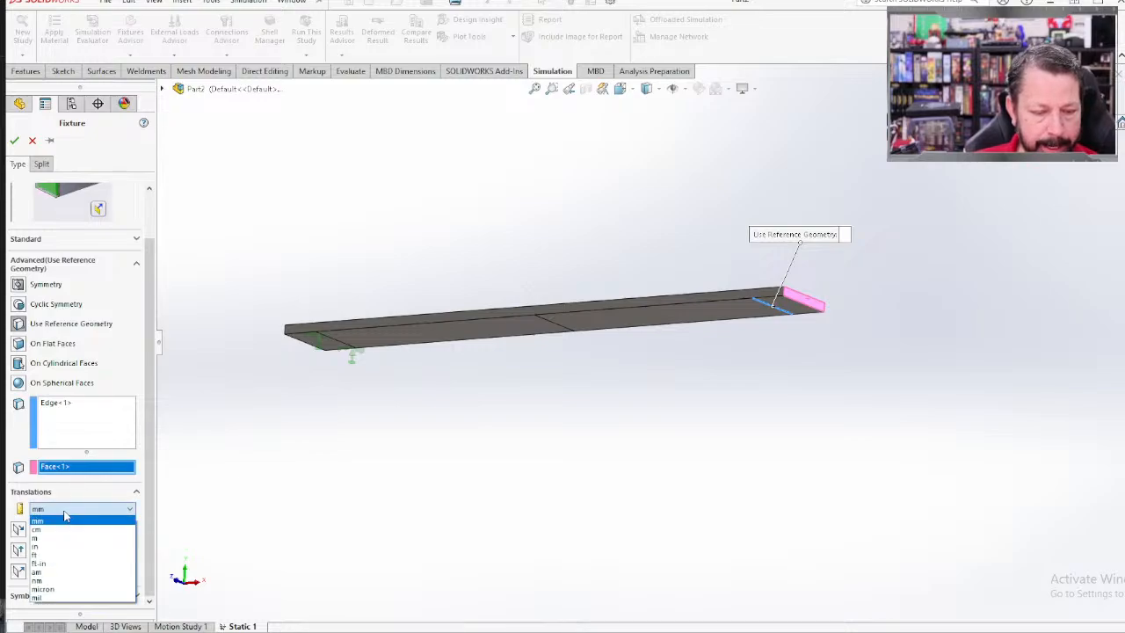
click(55, 548)
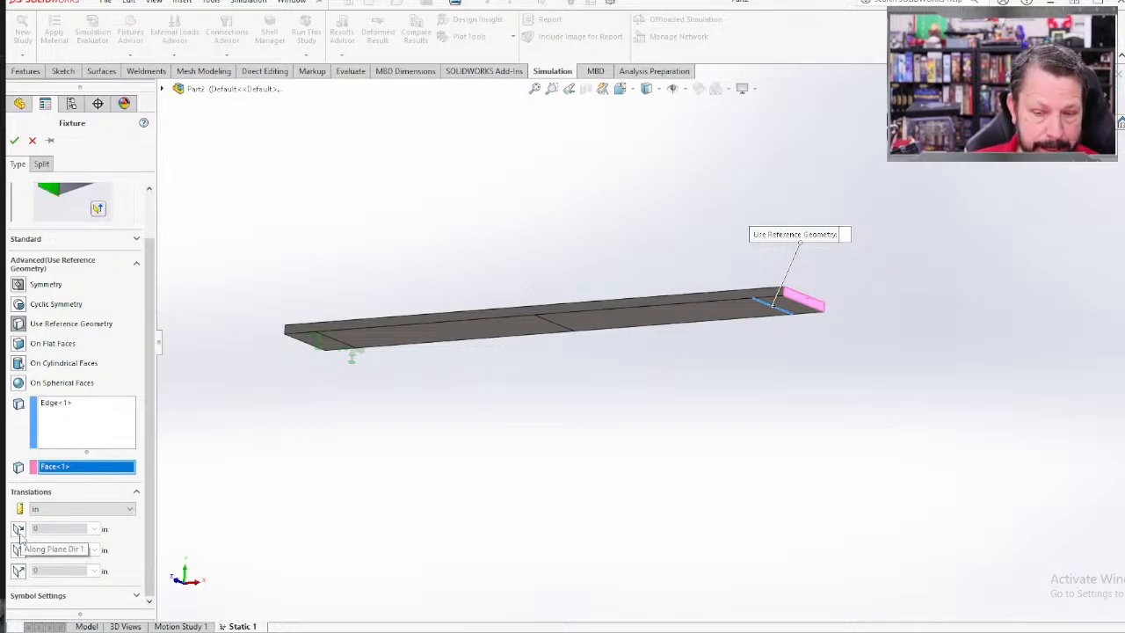
click(19, 530)
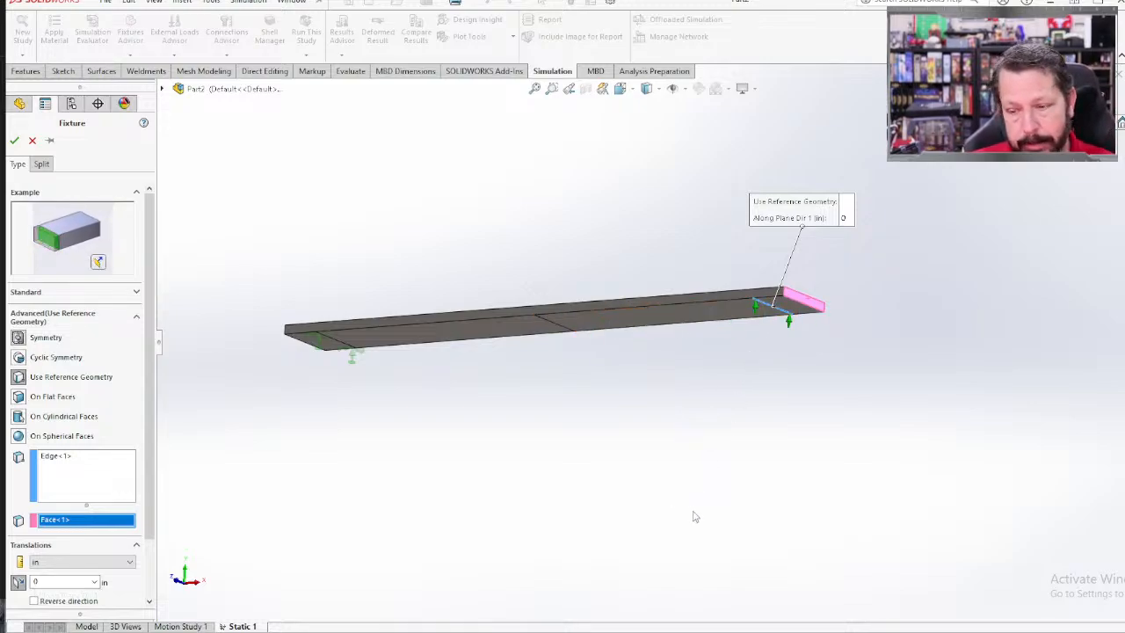
scroll(699, 475, down, 4)
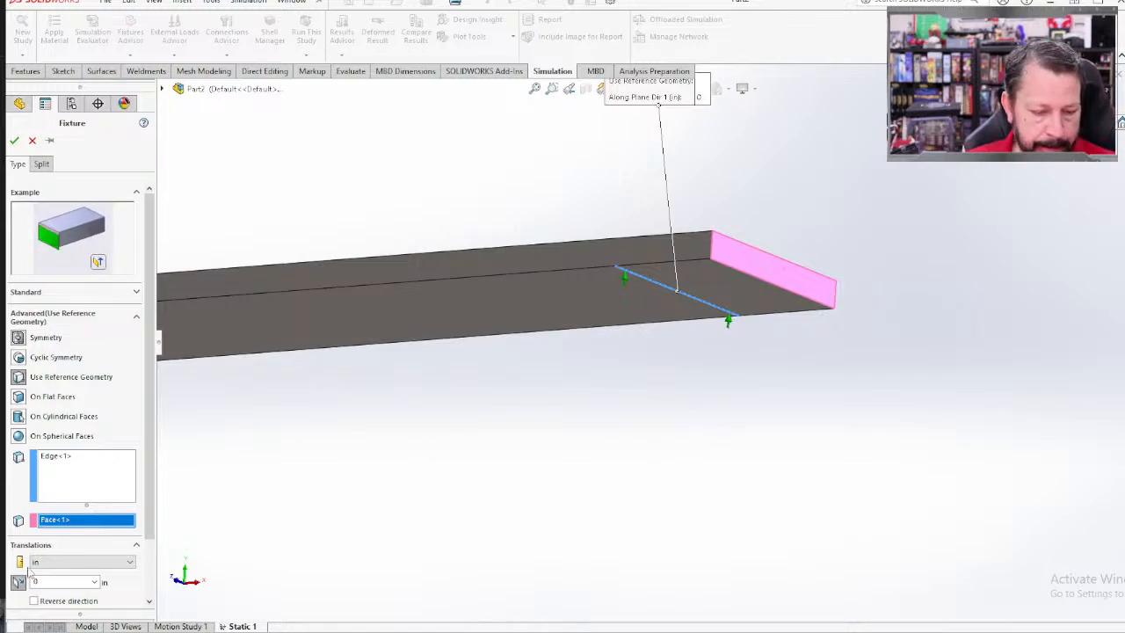
scroll(150, 571, down, 2)
scroll(149, 571, down, 1)
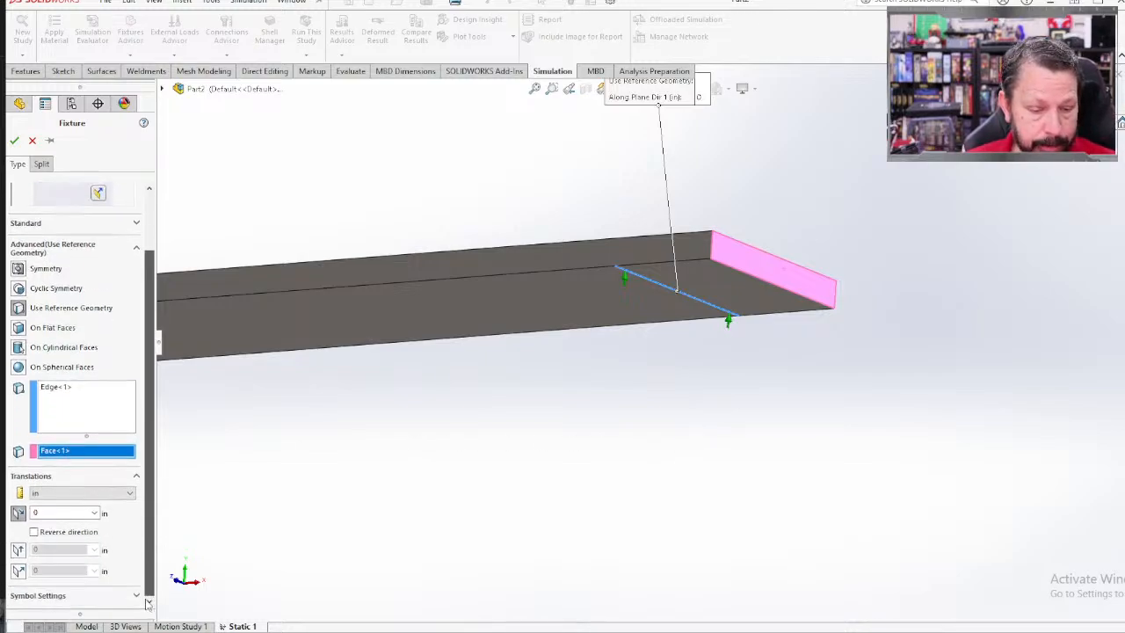
click(18, 514)
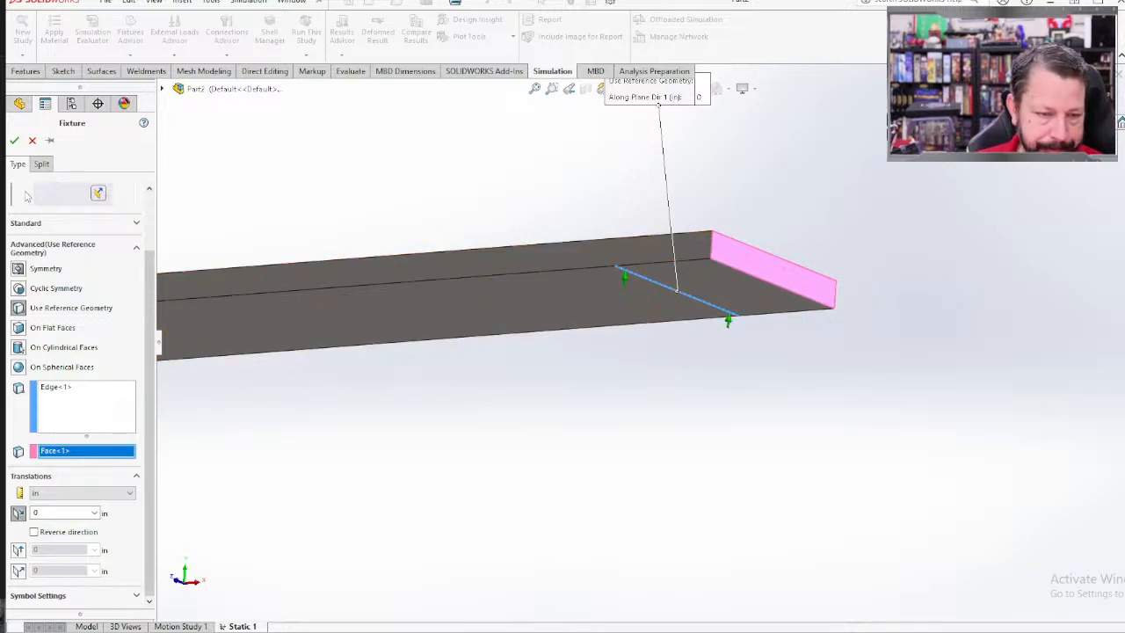
click(14, 143)
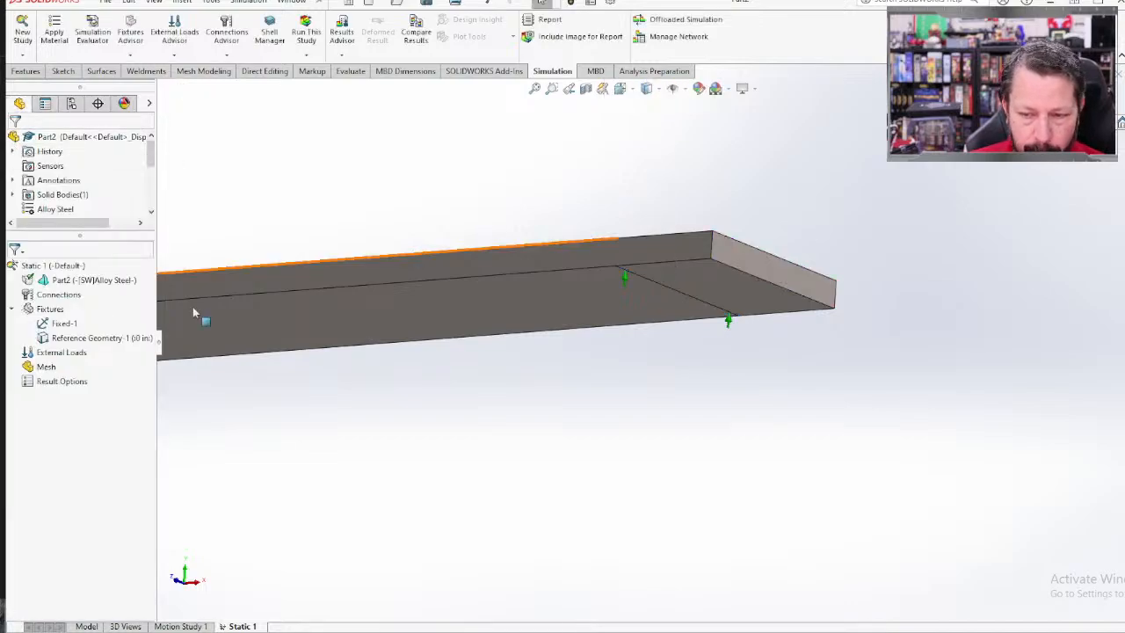
Step: Start a Force load on the upper middle split line, using Selected direction with the beam's right end face as reference
scroll(192, 338, down, 3)
middle_drag(372, 366, 482, 326)
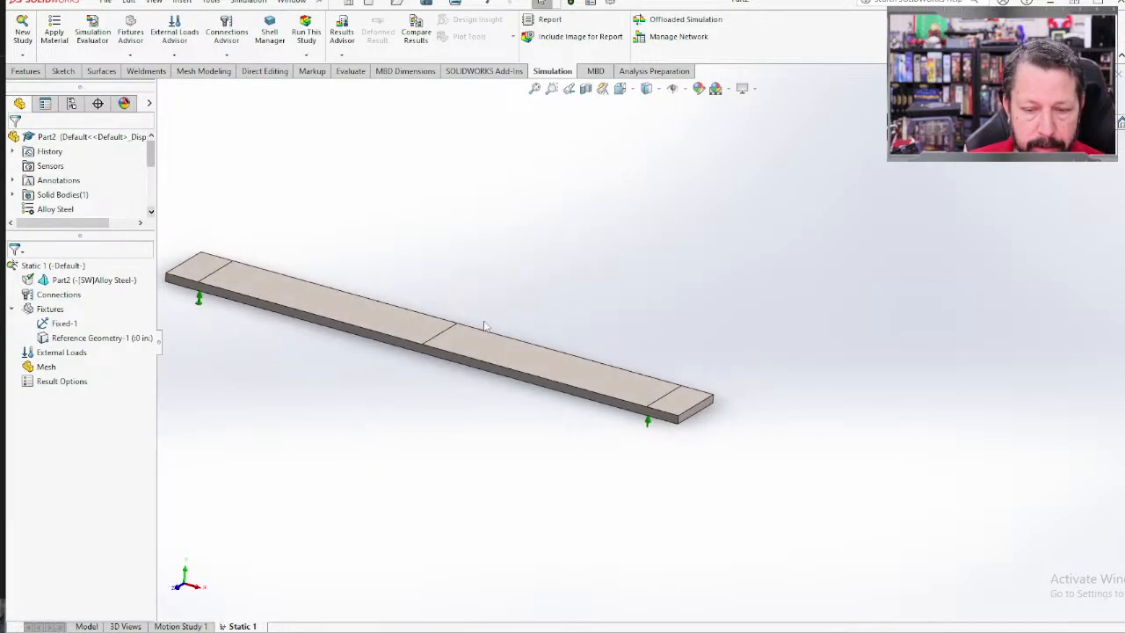
right_click(67, 356)
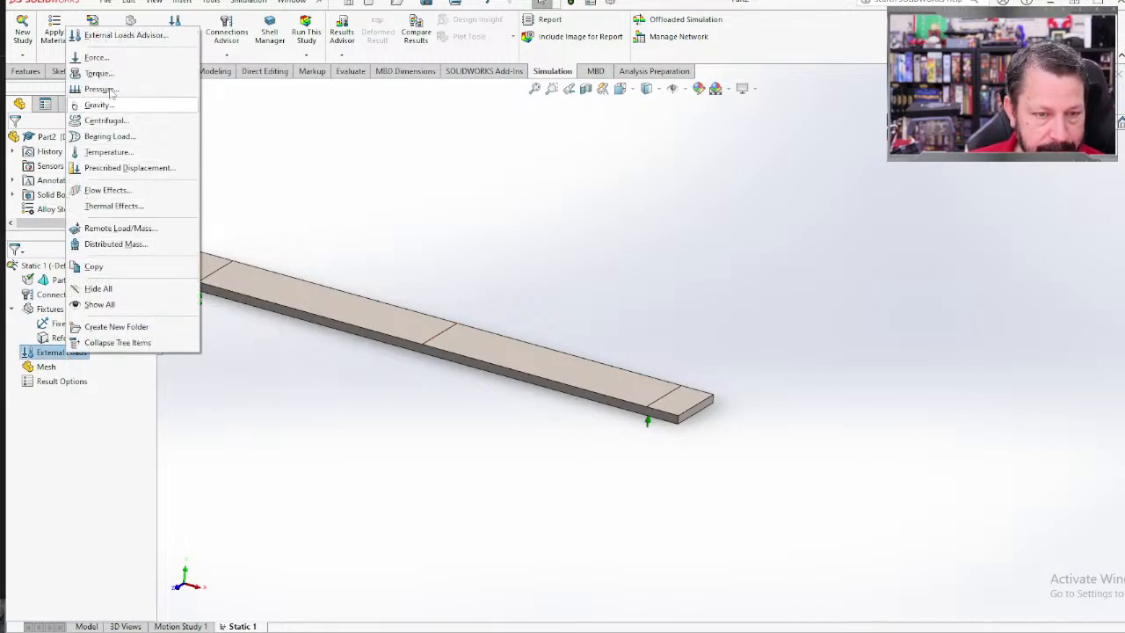
click(107, 59)
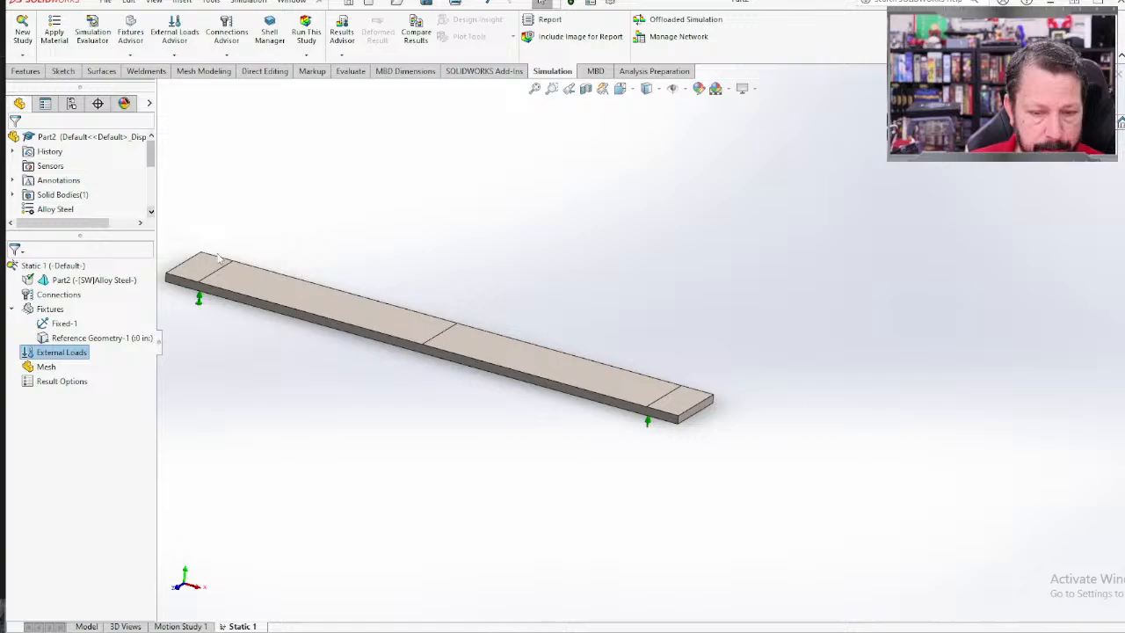
click(442, 340)
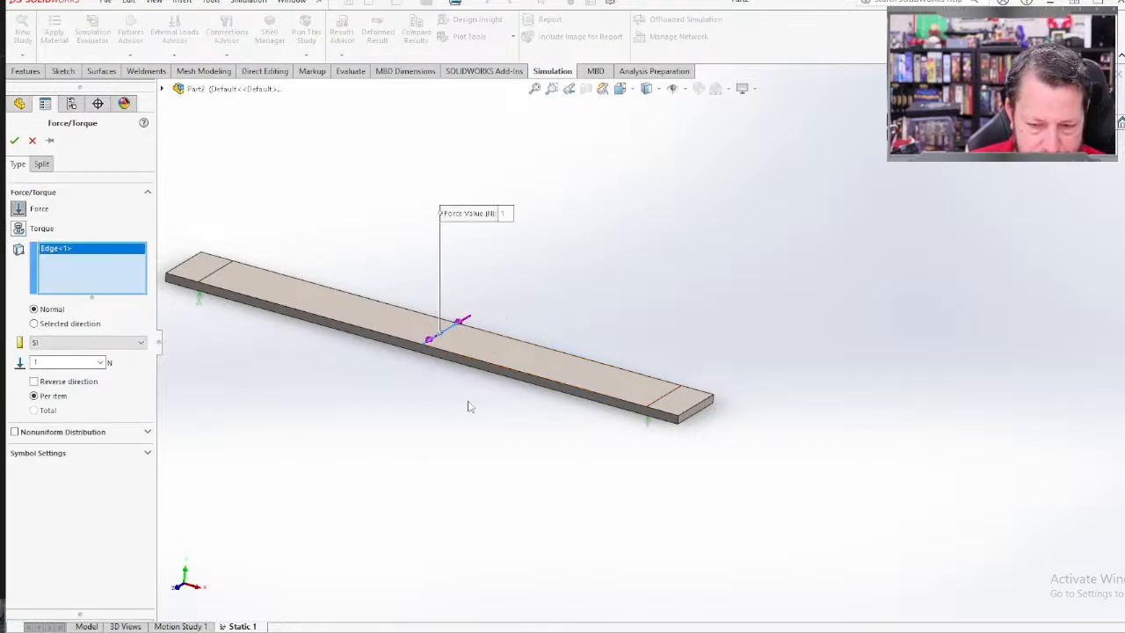
middle_drag(470, 401, 480, 263)
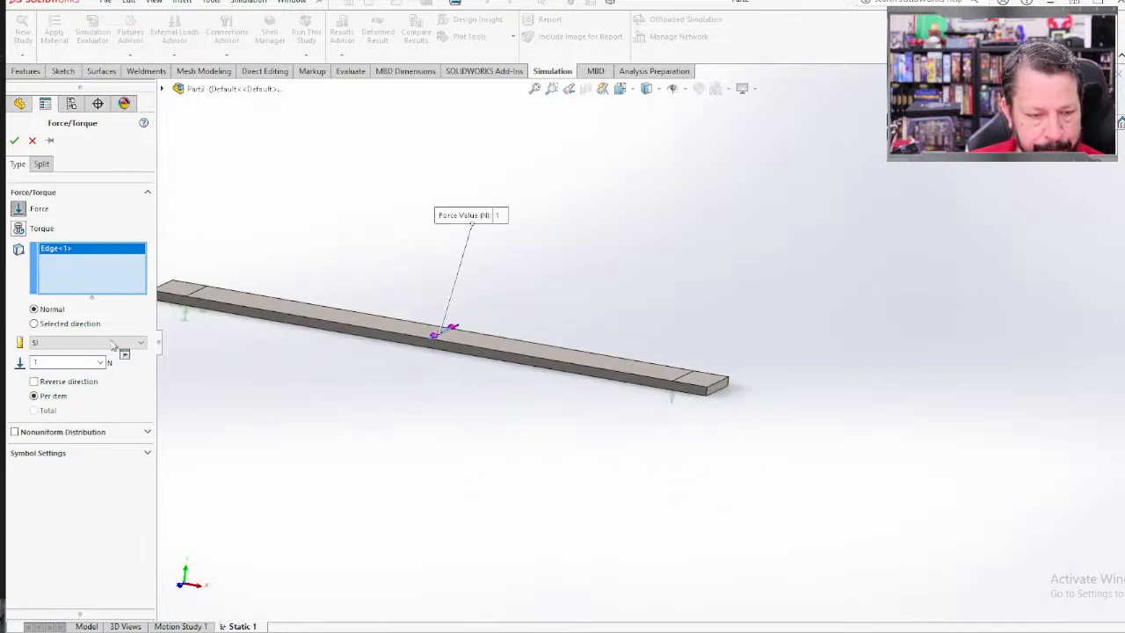
click(34, 324)
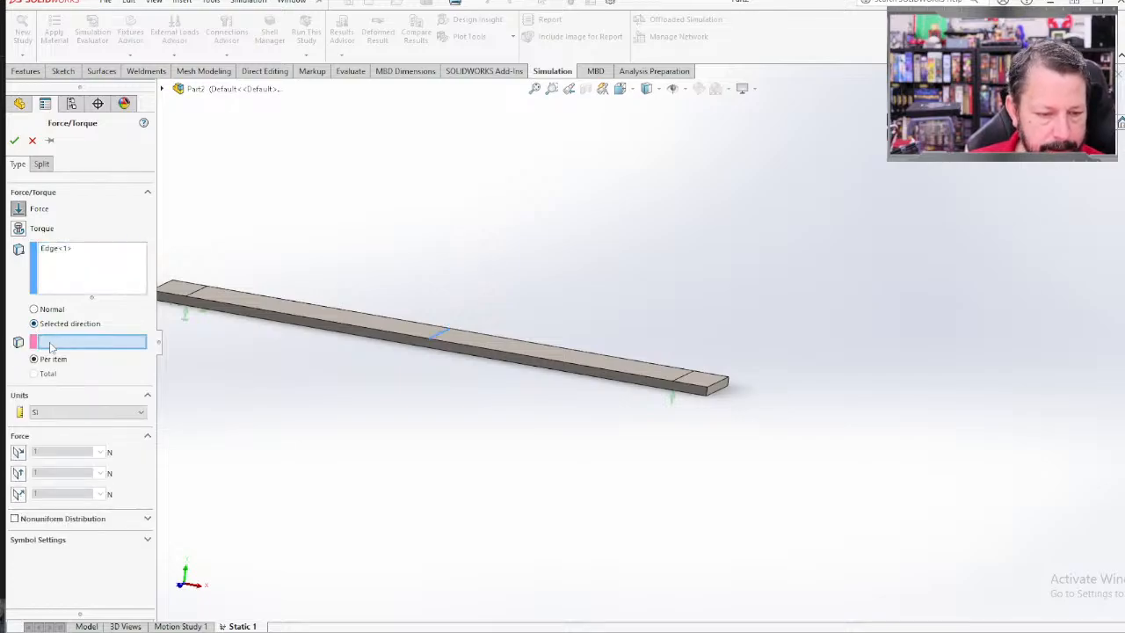
scroll(747, 392, down, 3)
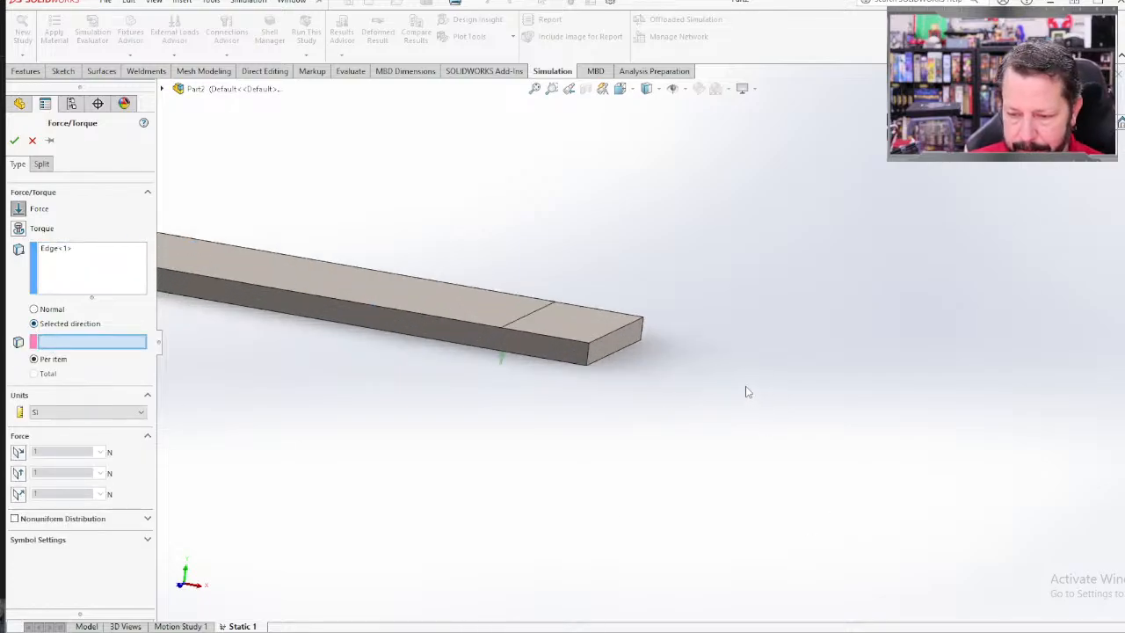
click(613, 339)
scroll(314, 307, up, 3)
scroll(452, 323, down, 2)
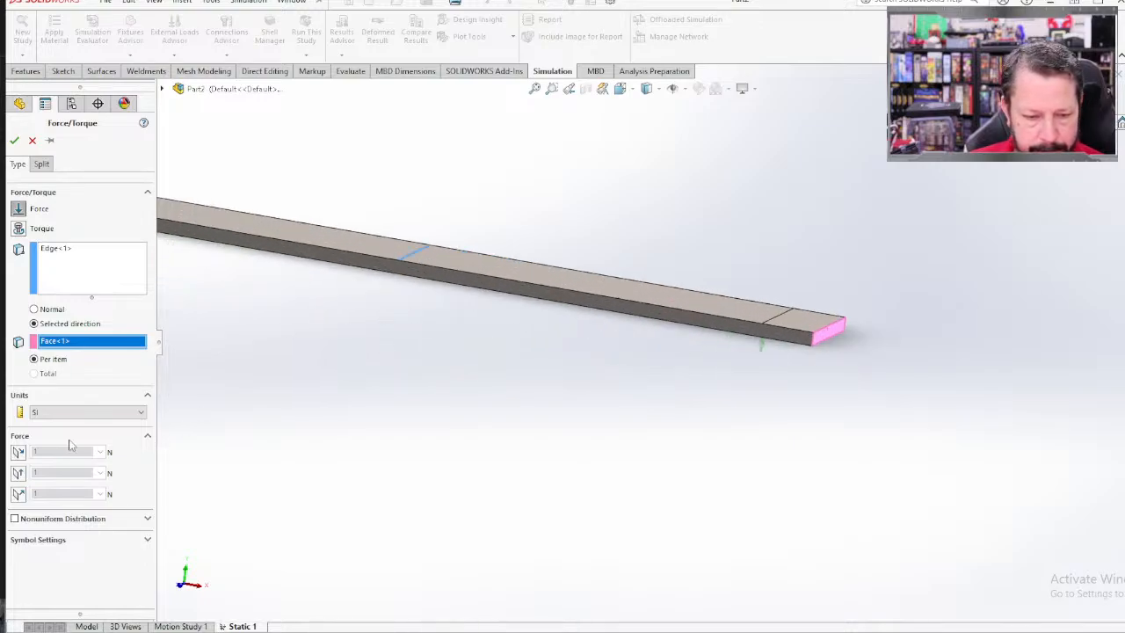
Step: Apply the force Along Plane Dir 1 with reversed direction, English (IPS) units and a value of 100 lbf
click(19, 451)
middle_drag(485, 401, 498, 350)
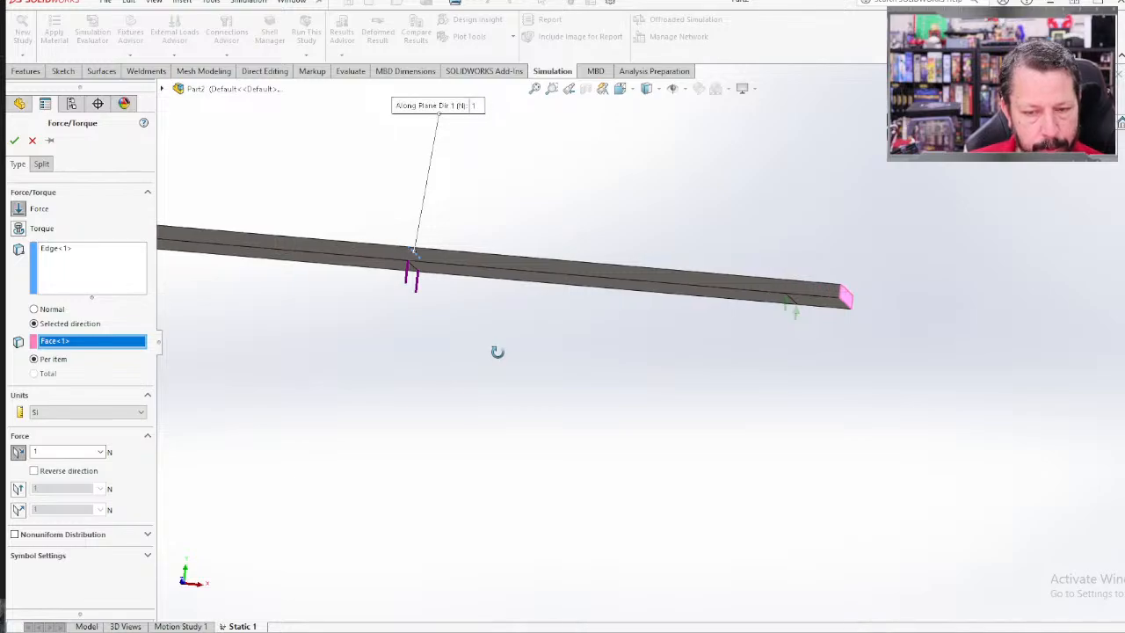
click(34, 471)
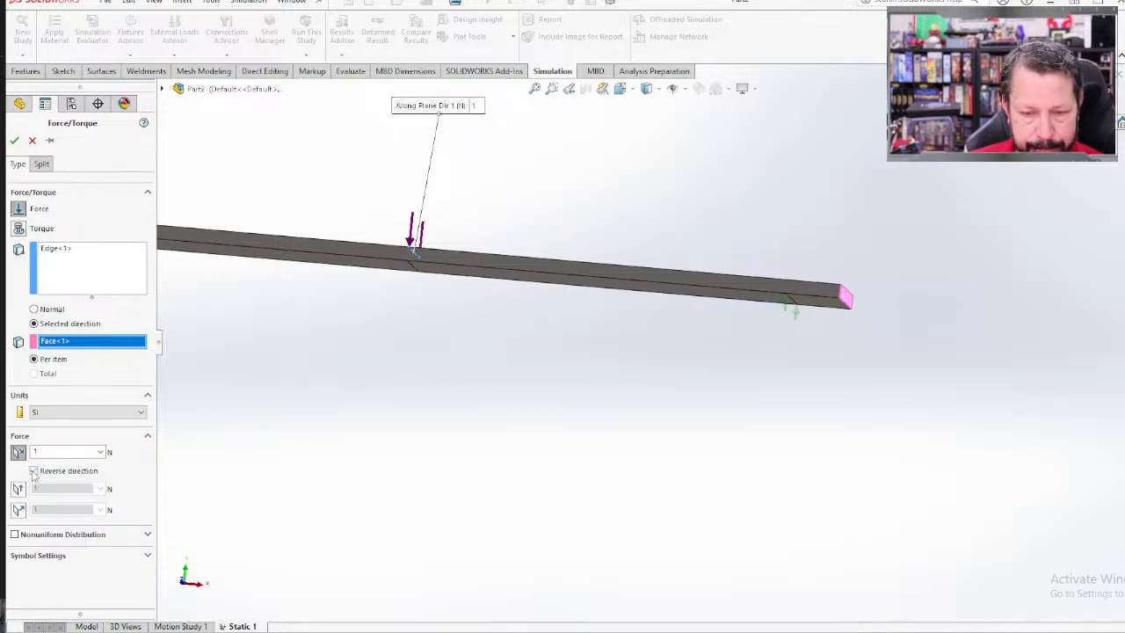
click(142, 413)
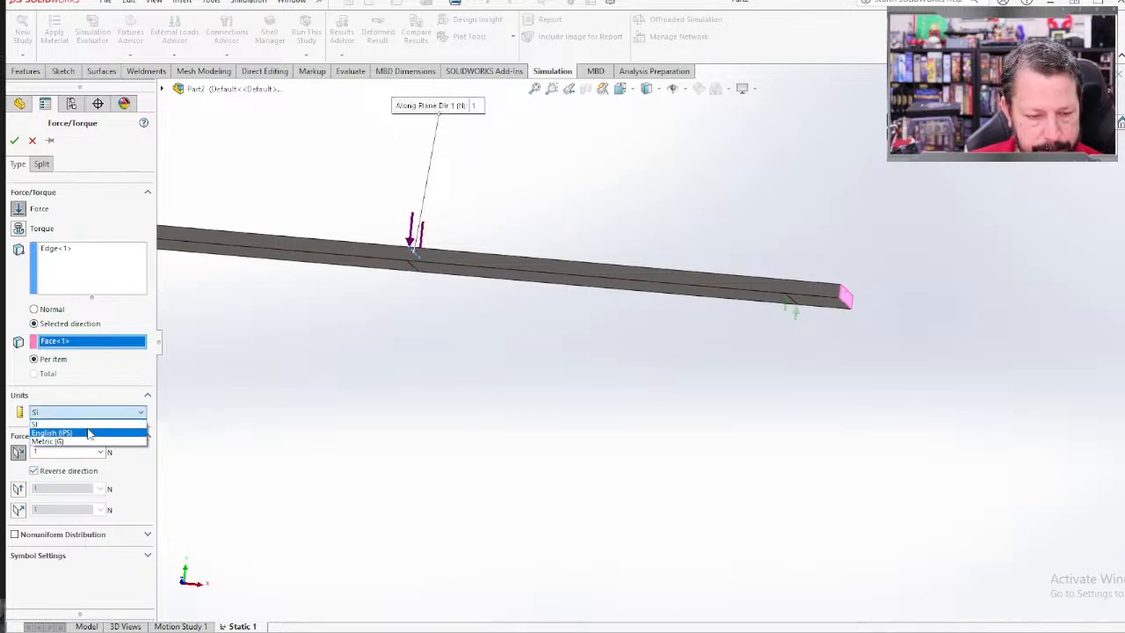
click(88, 434)
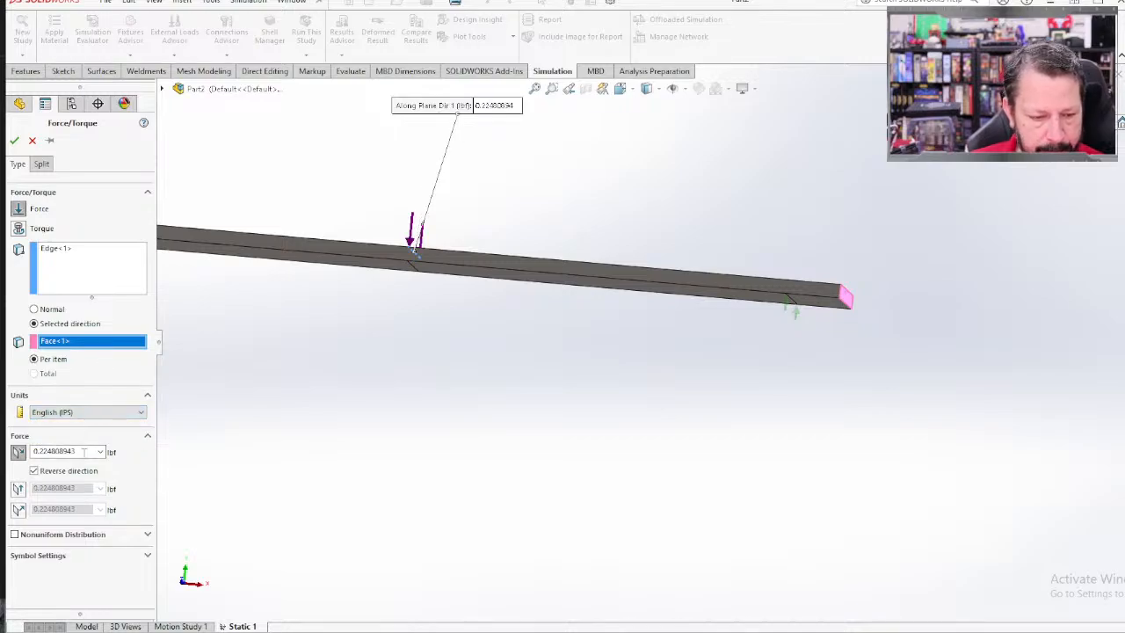
double_click(83, 451)
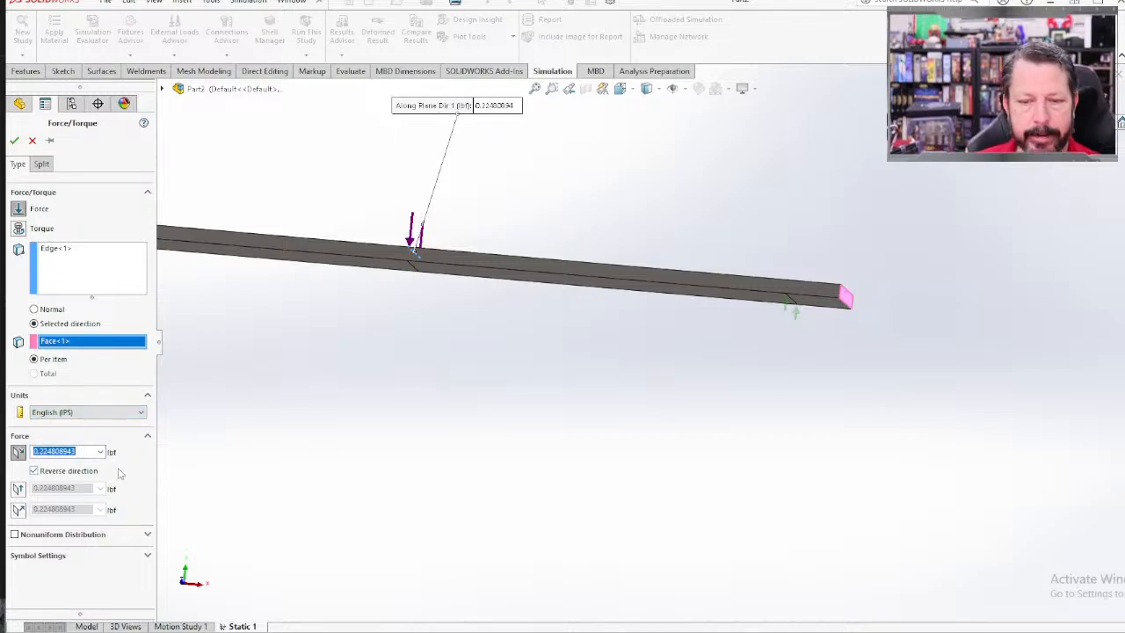
text(50)
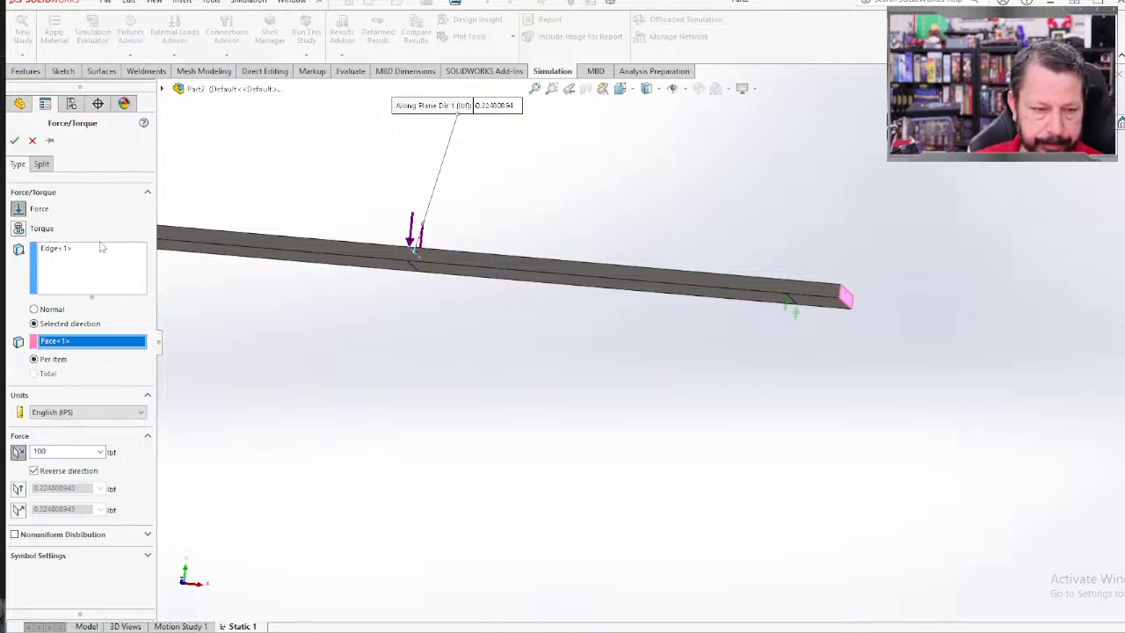
click(14, 141)
Step: Mesh the beam with default settings and run the static study
scroll(357, 322, up, 3)
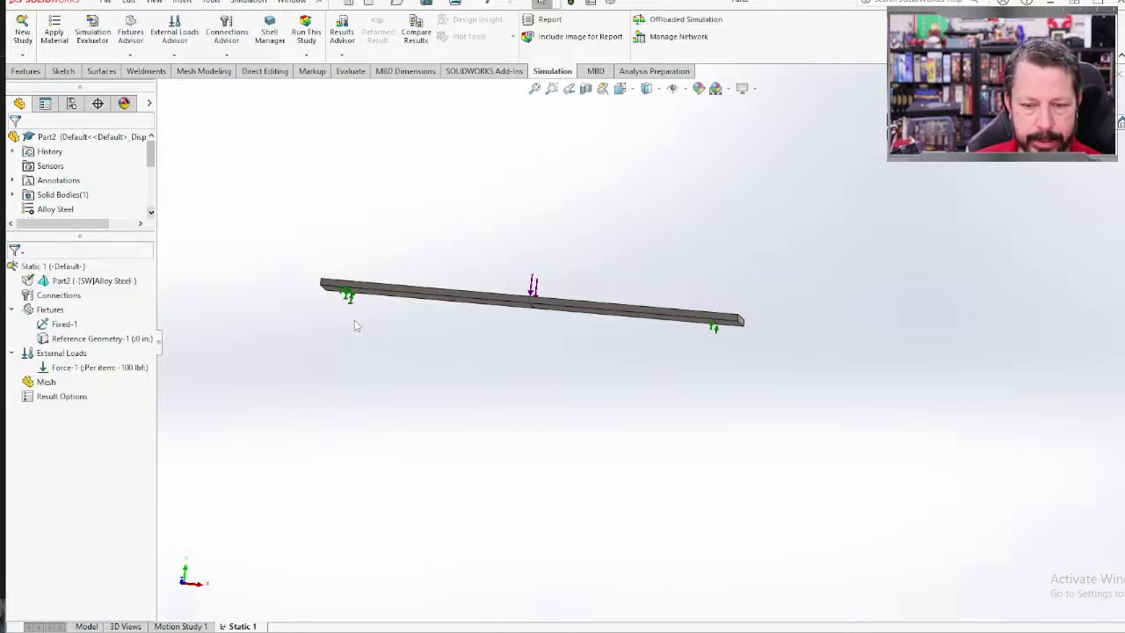
scroll(531, 324, down, 5)
middle_drag(531, 324, 507, 396)
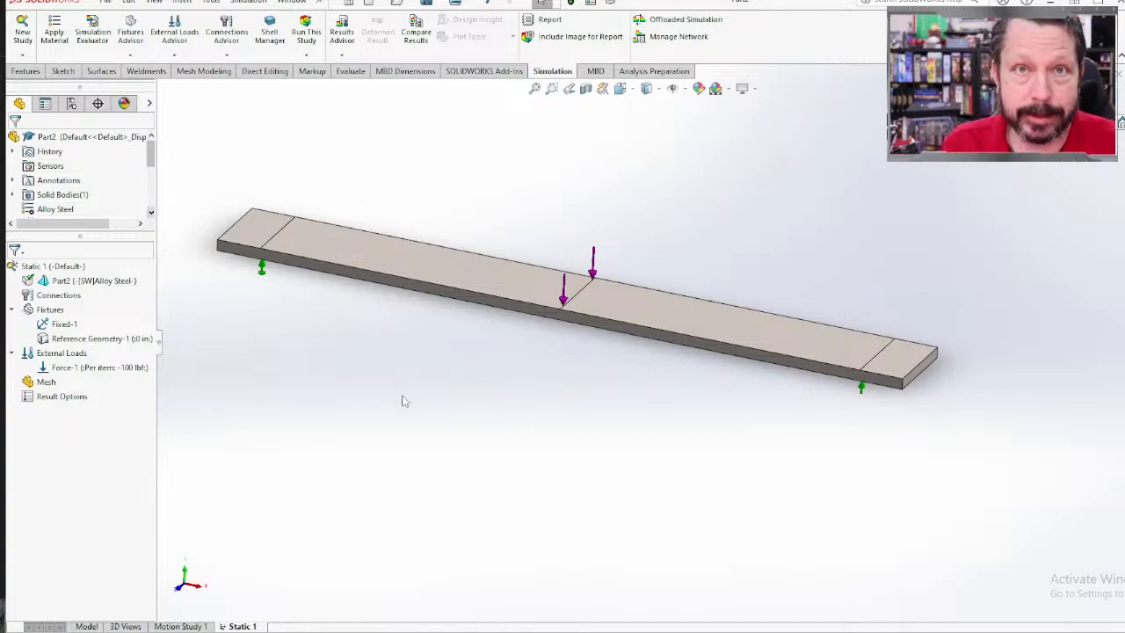
right_click(46, 385)
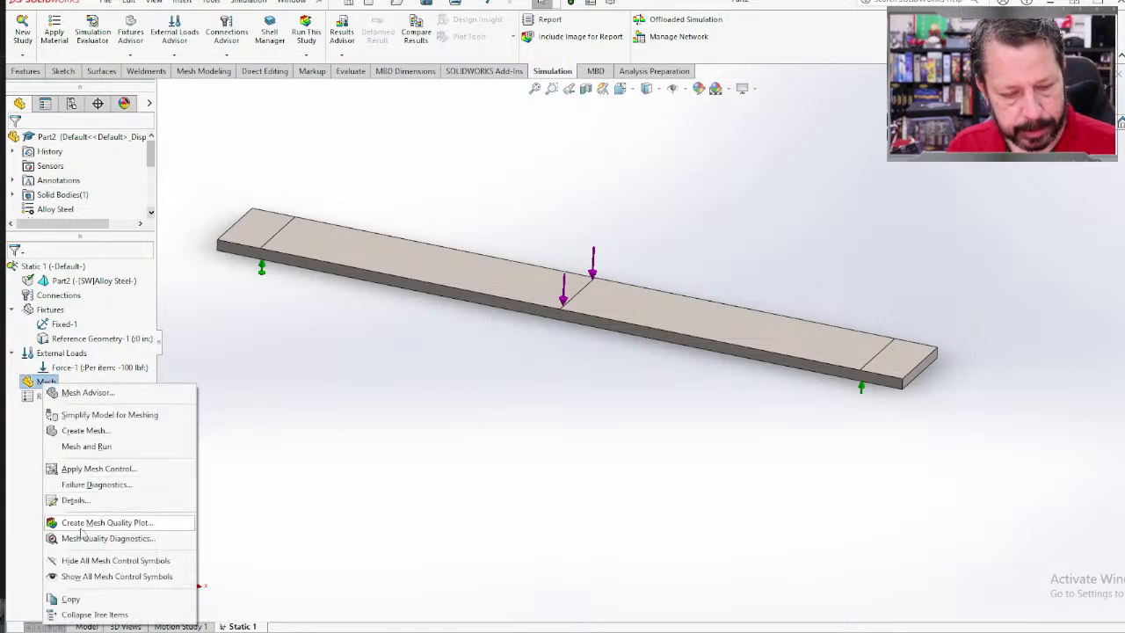
click(86, 447)
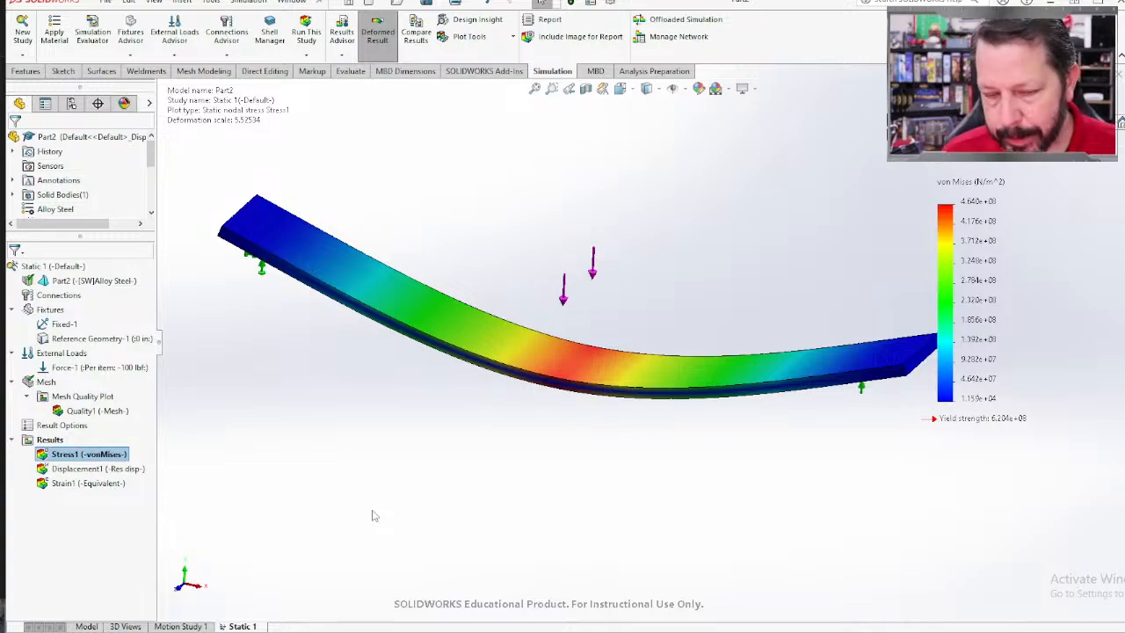
Step: Show the Quality1 mesh plot and examine the mesh elements around the beam's middle split line
right_click(76, 414)
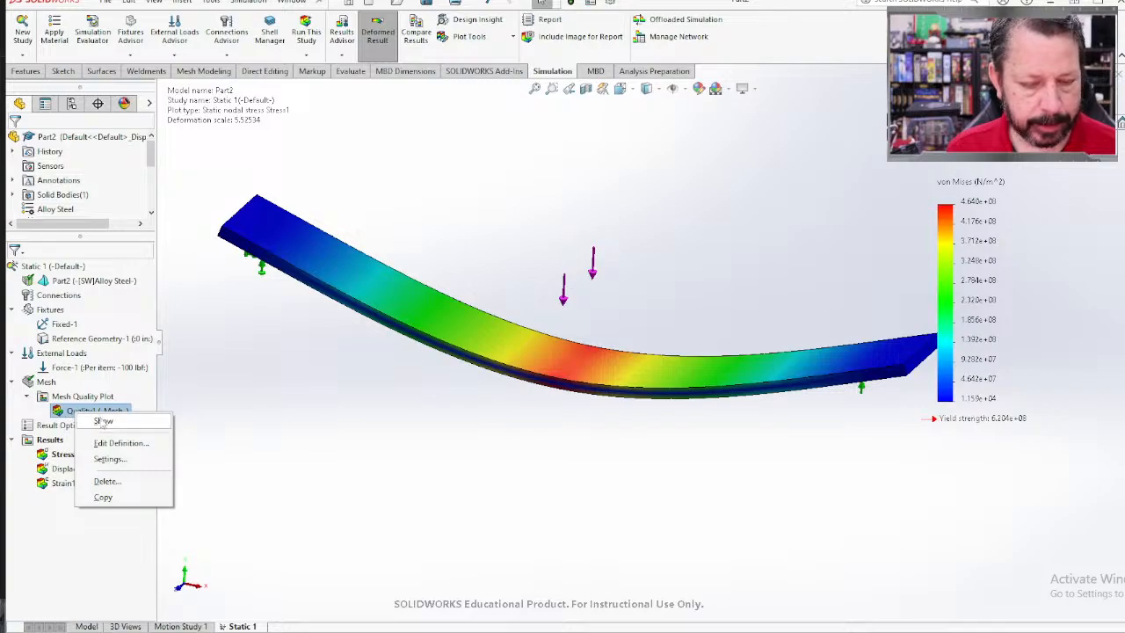
click(102, 422)
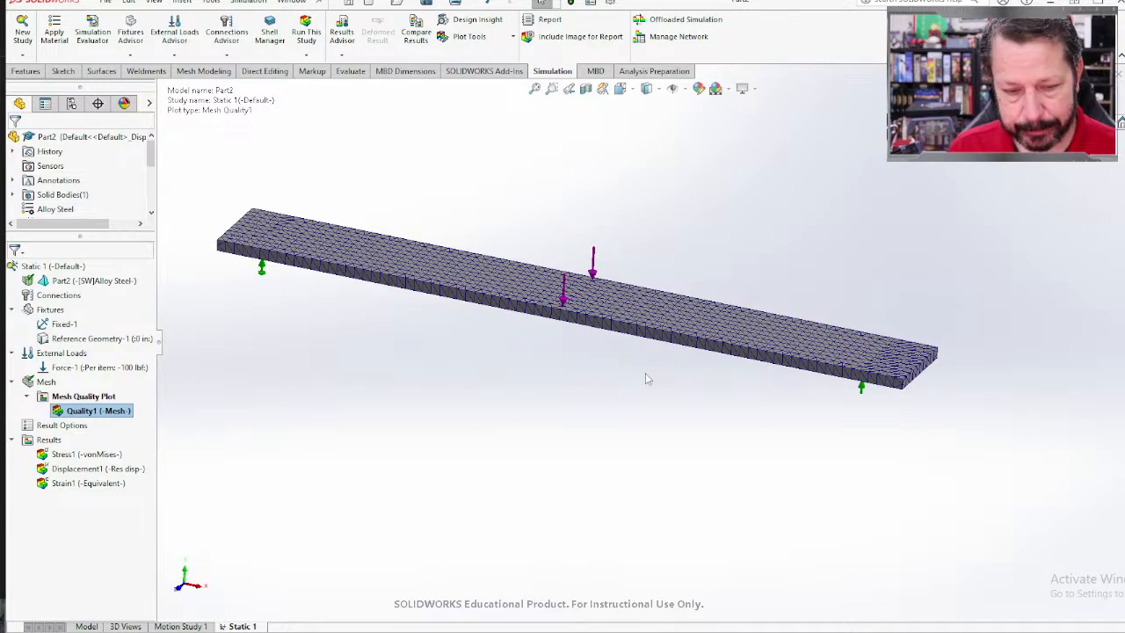
scroll(645, 373, up, 3)
scroll(645, 373, down, 6)
scroll(585, 186, down, 4)
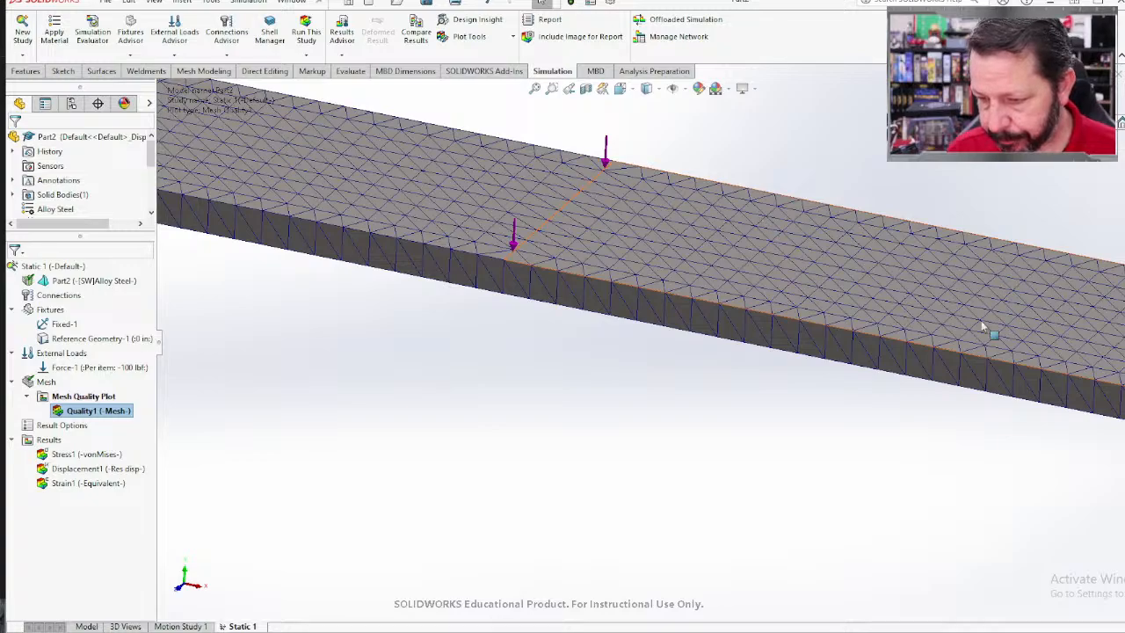
Step: Examine the mesh elements around the split lines near both ends of the beam, including the end face region beyond the support
scroll(482, 322, up, 4)
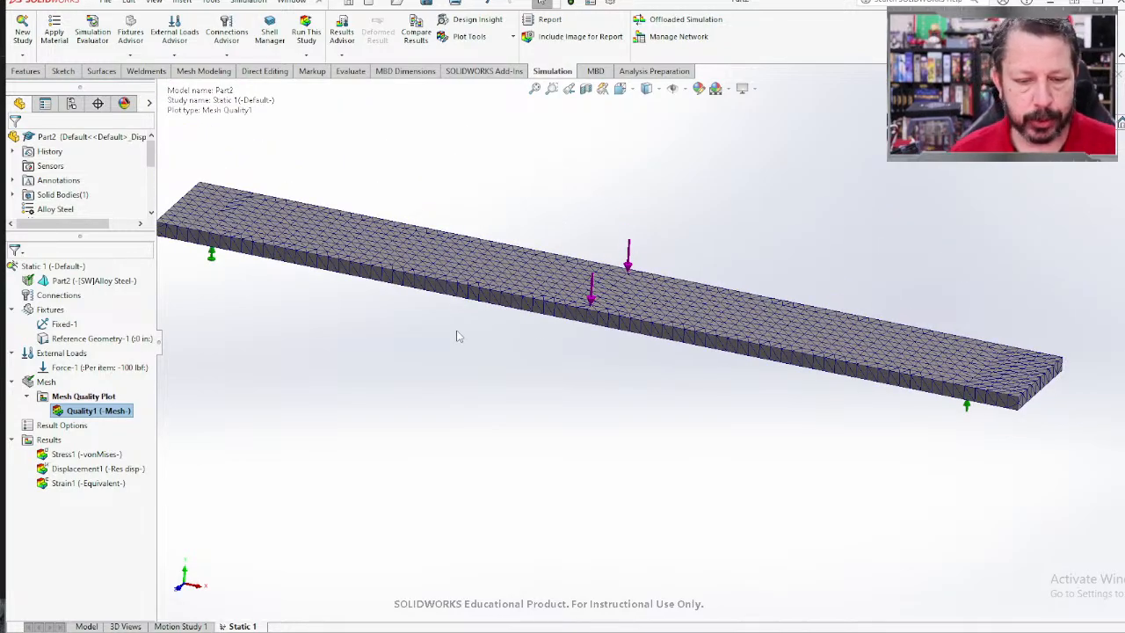
scroll(221, 229, down, 5)
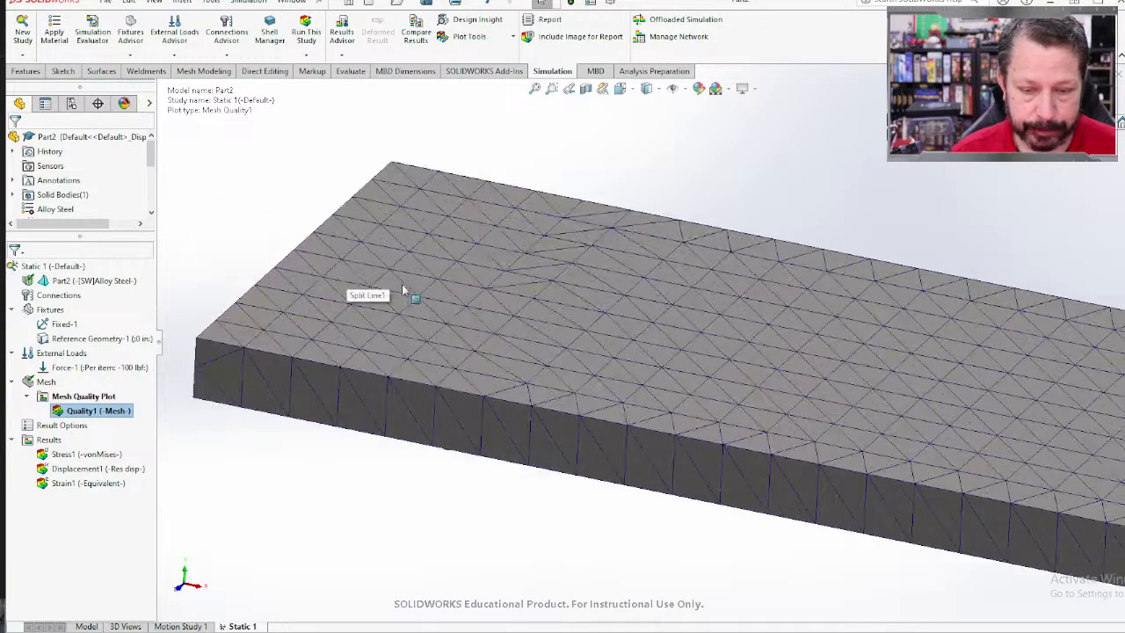
scroll(693, 334, down, 1)
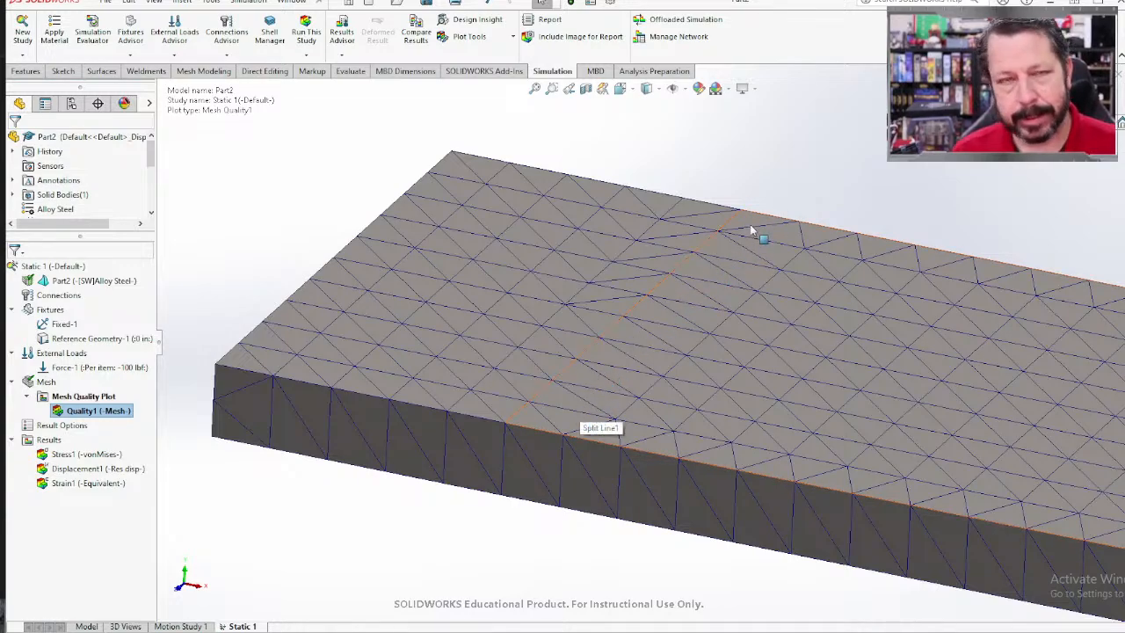
scroll(816, 342, up, 5)
scroll(985, 424, up, 4)
scroll(1008, 426, down, 2)
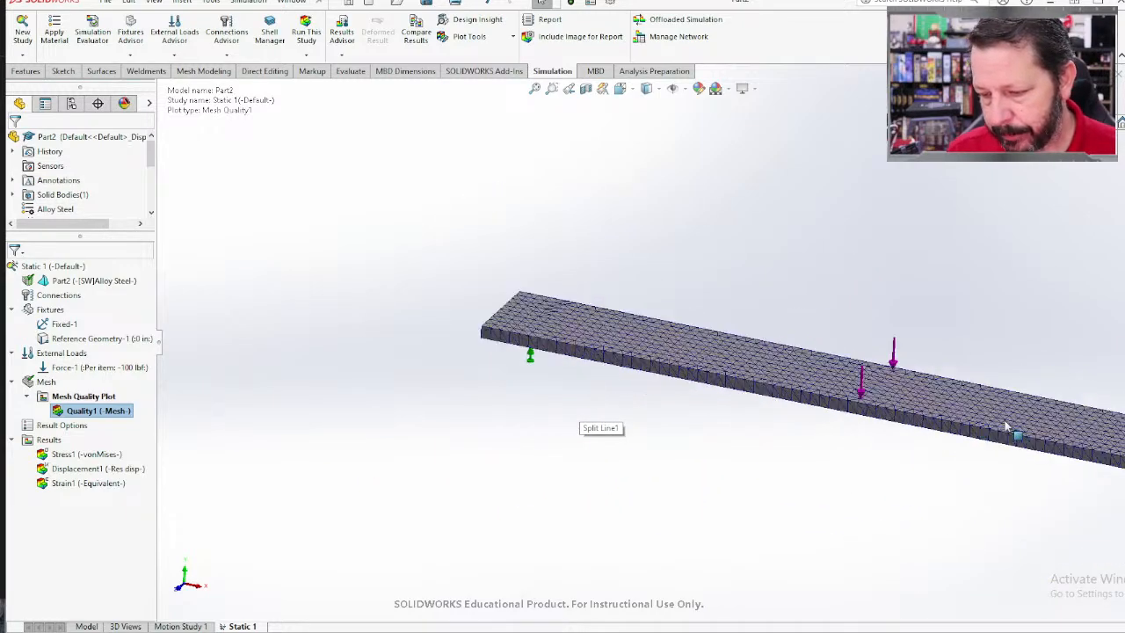
scroll(998, 425, up, 2)
scroll(998, 429, down, 4)
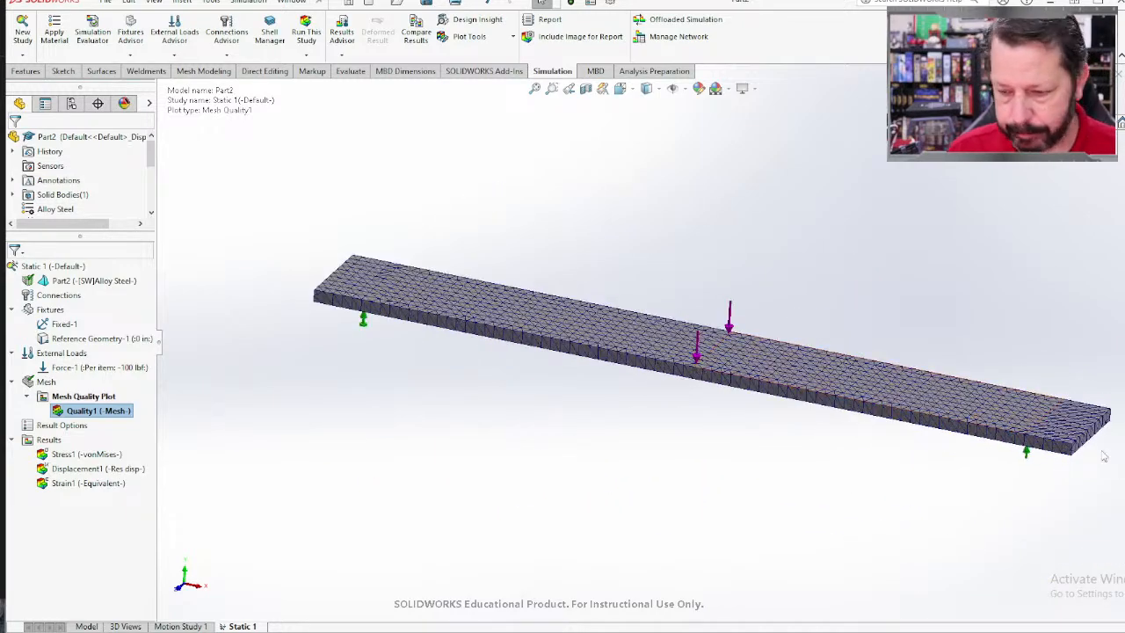
scroll(1035, 438, down, 3)
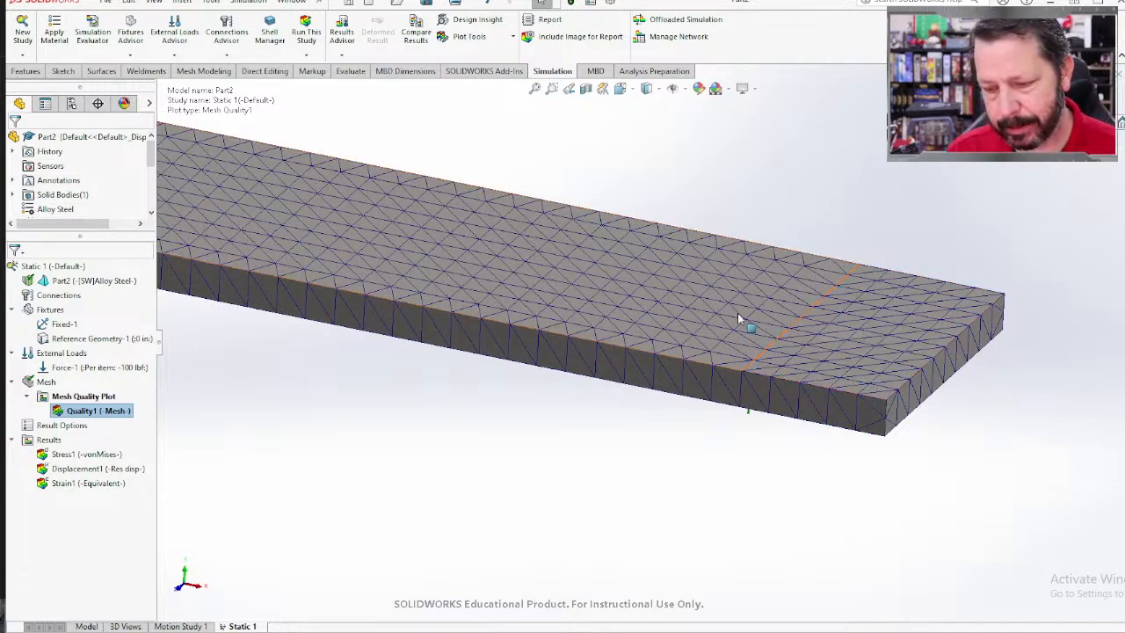
click(874, 334)
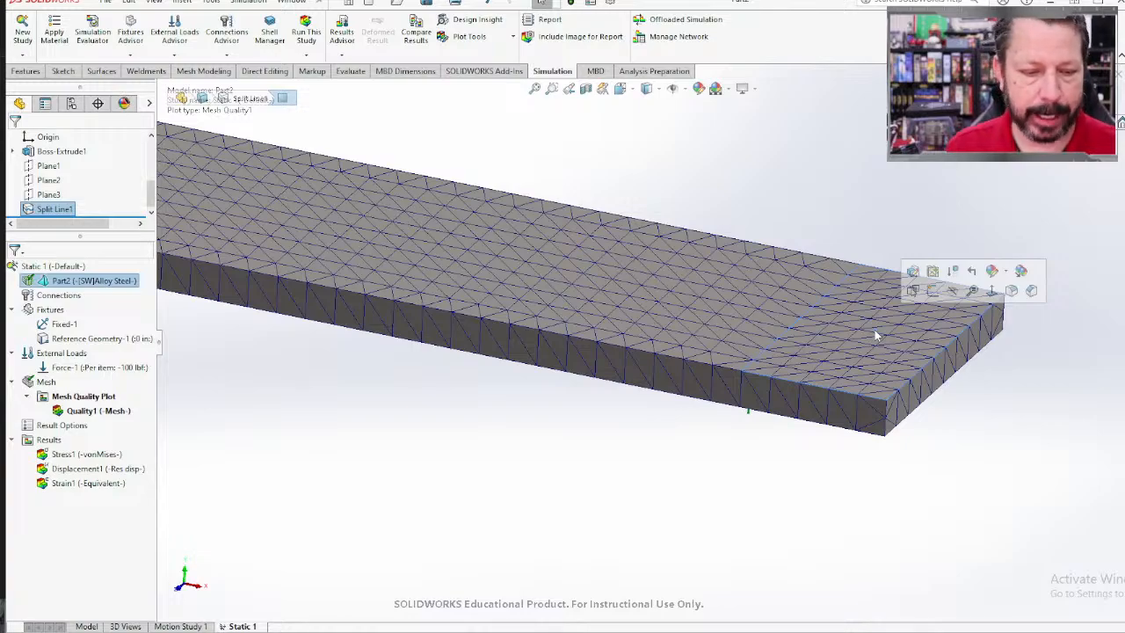
scroll(352, 466, down, 2)
scroll(417, 389, up, 6)
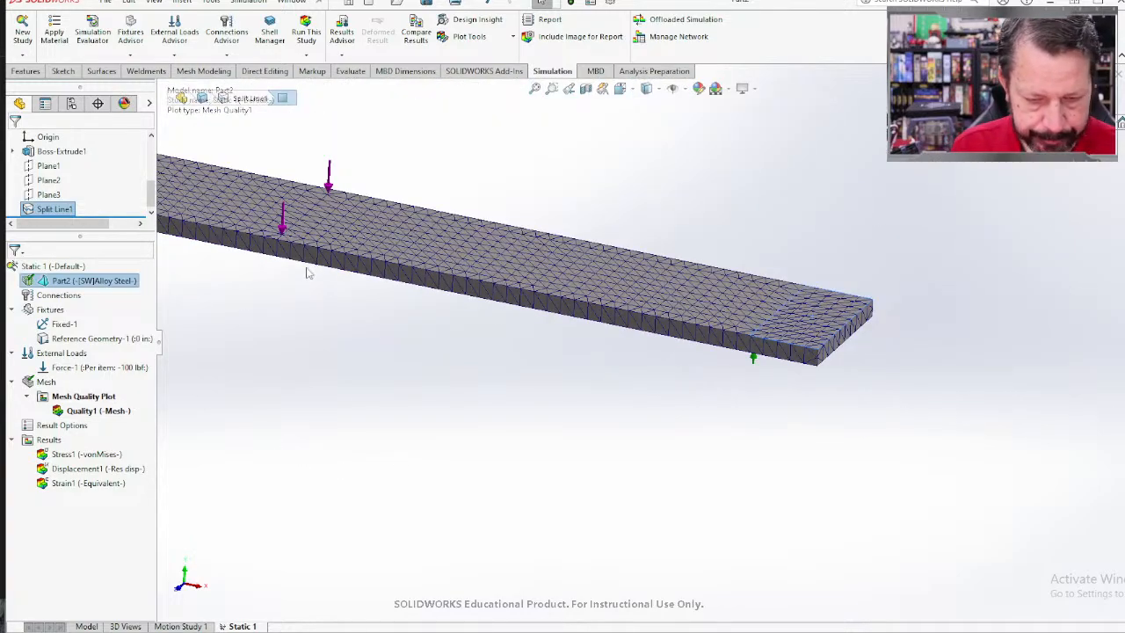
key(f)
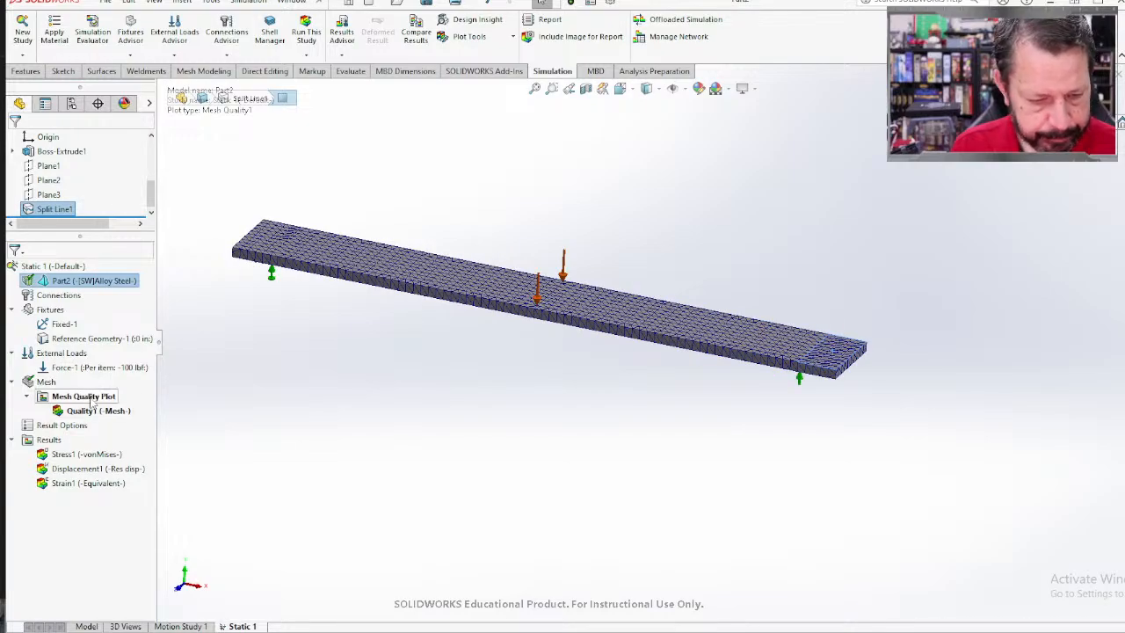
Step: Open the mesh details of the study, enlarge the window to read the full list, and close it
right_click(93, 401)
right_click(51, 384)
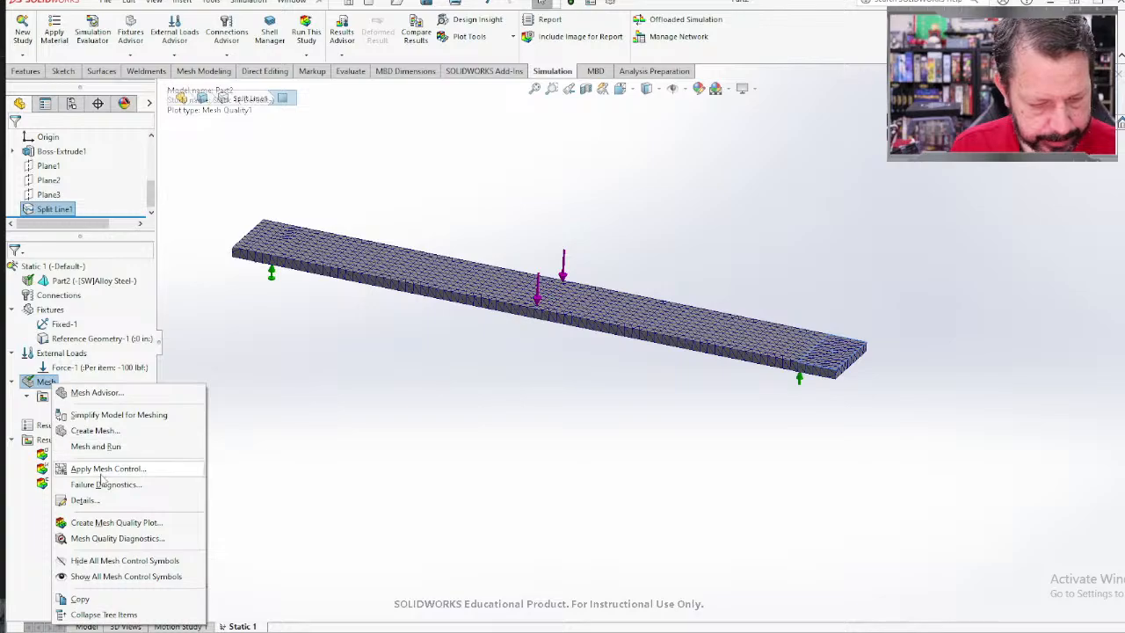
click(95, 500)
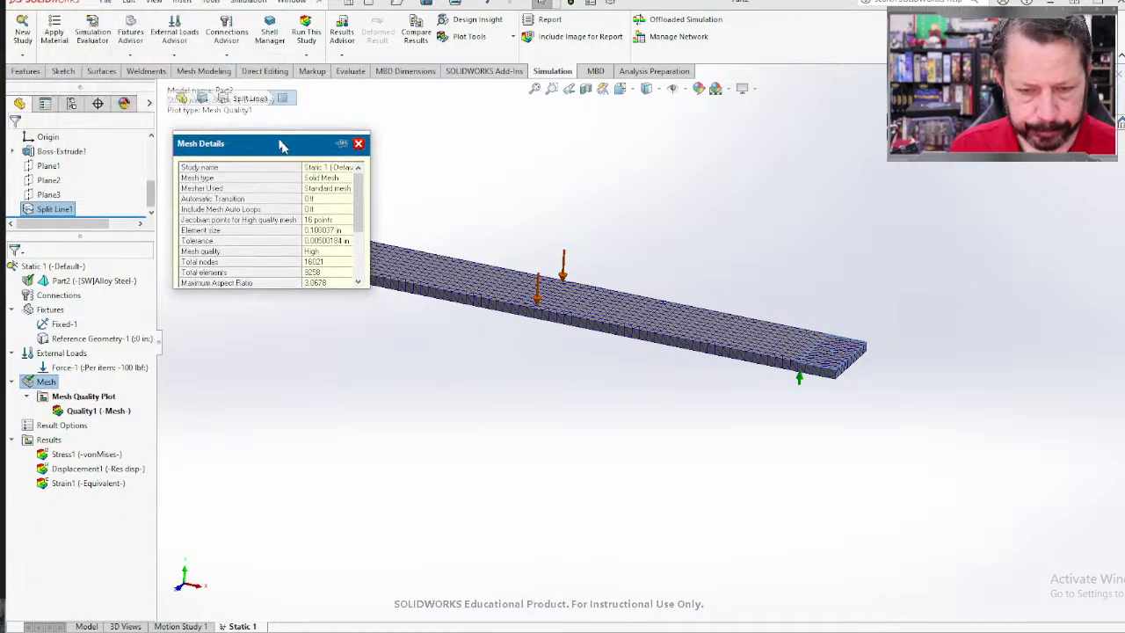
drag(334, 293, 360, 510)
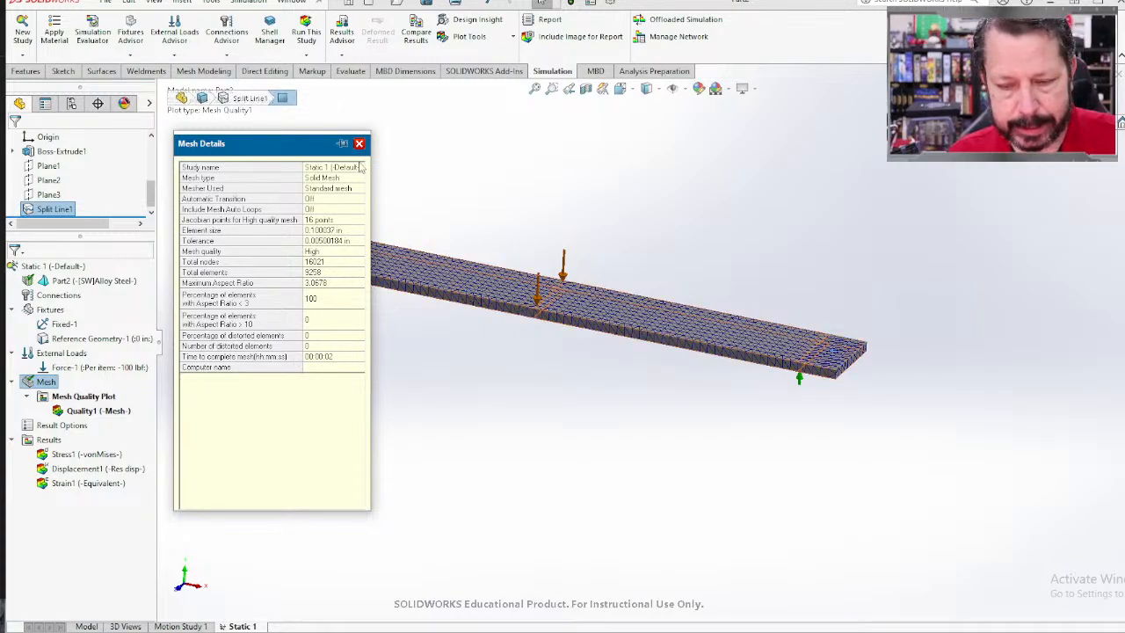
click(359, 144)
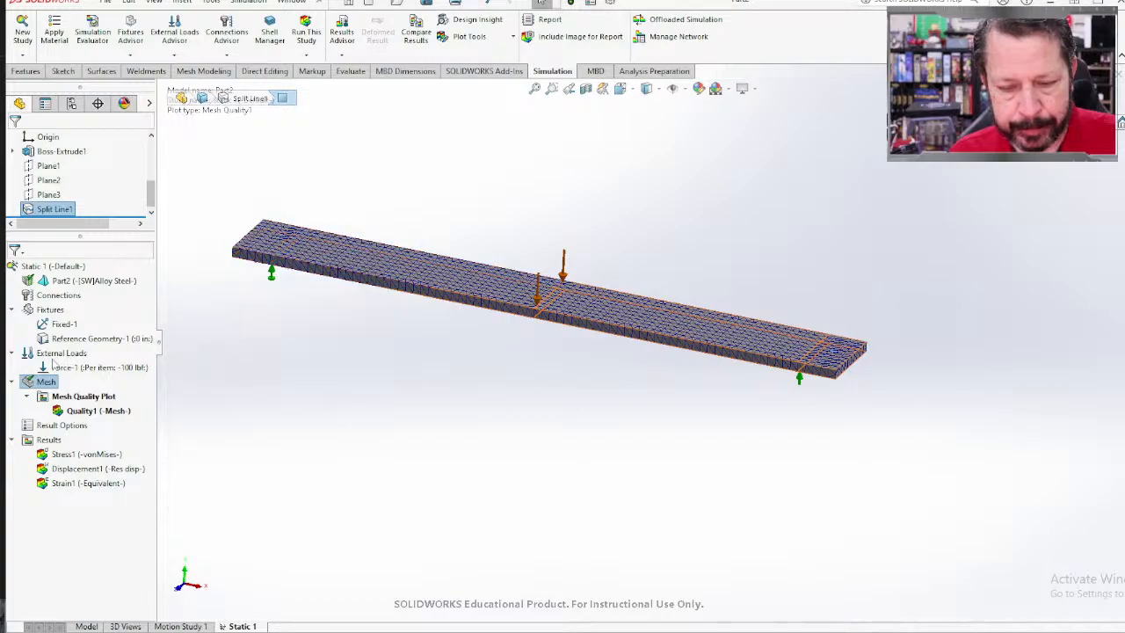
Step: Show the Stress1 von Mises plot and view the deformed beam from the front
right_click(74, 456)
click(100, 469)
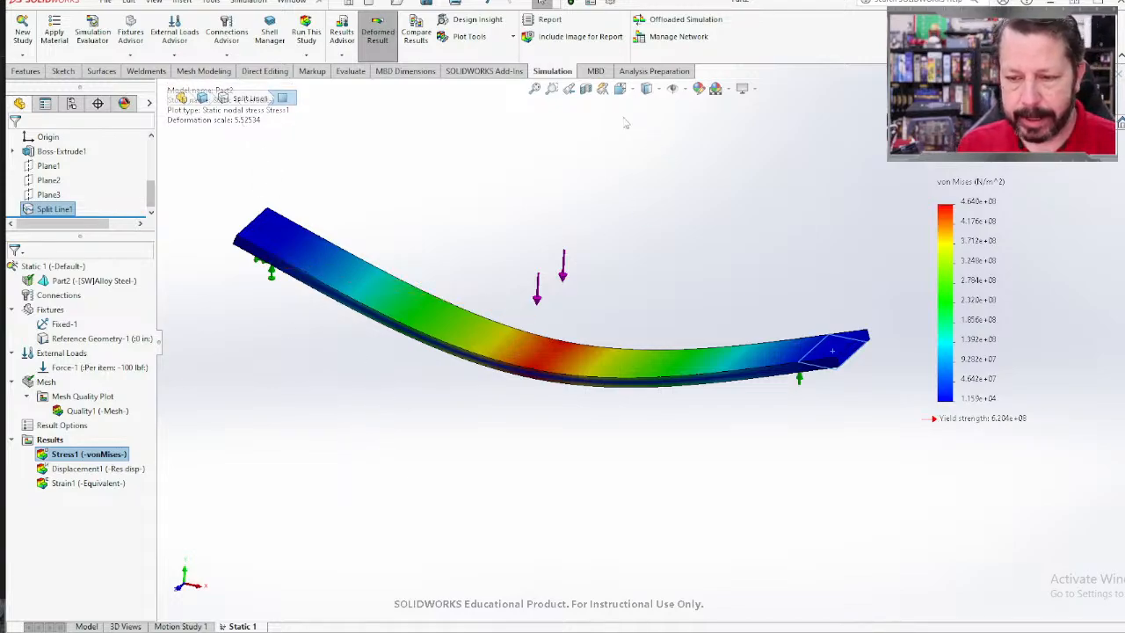
click(620, 89)
click(642, 143)
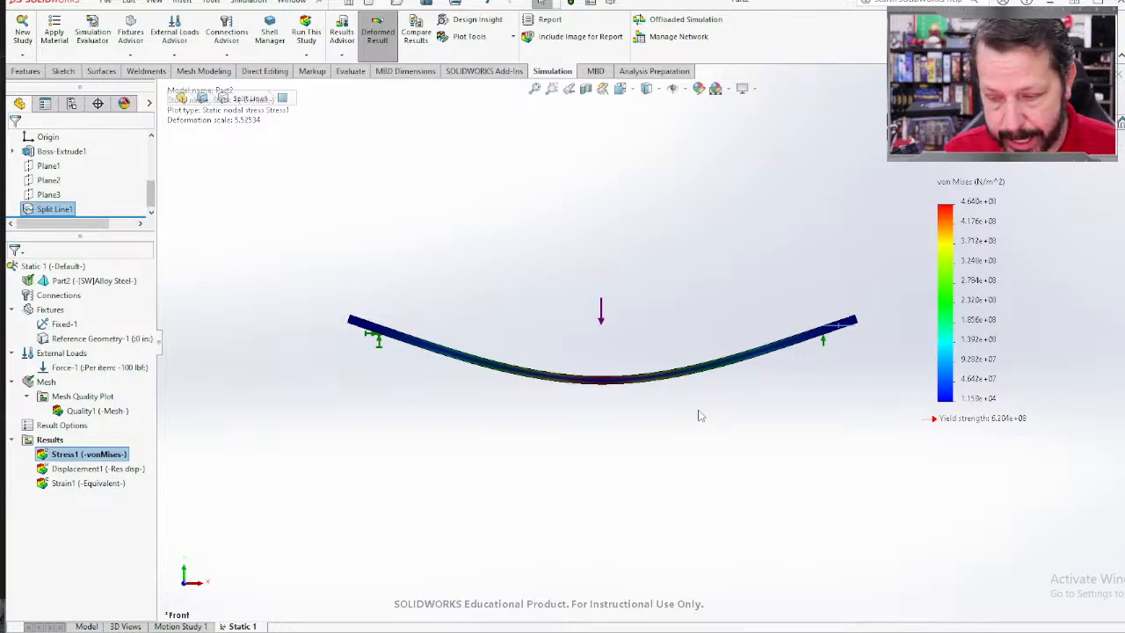
Step: Animate the Stress1 plot at a speed of 35, watch the beam bend from the front and at an angle, and end the animation
right_click(66, 455)
click(97, 240)
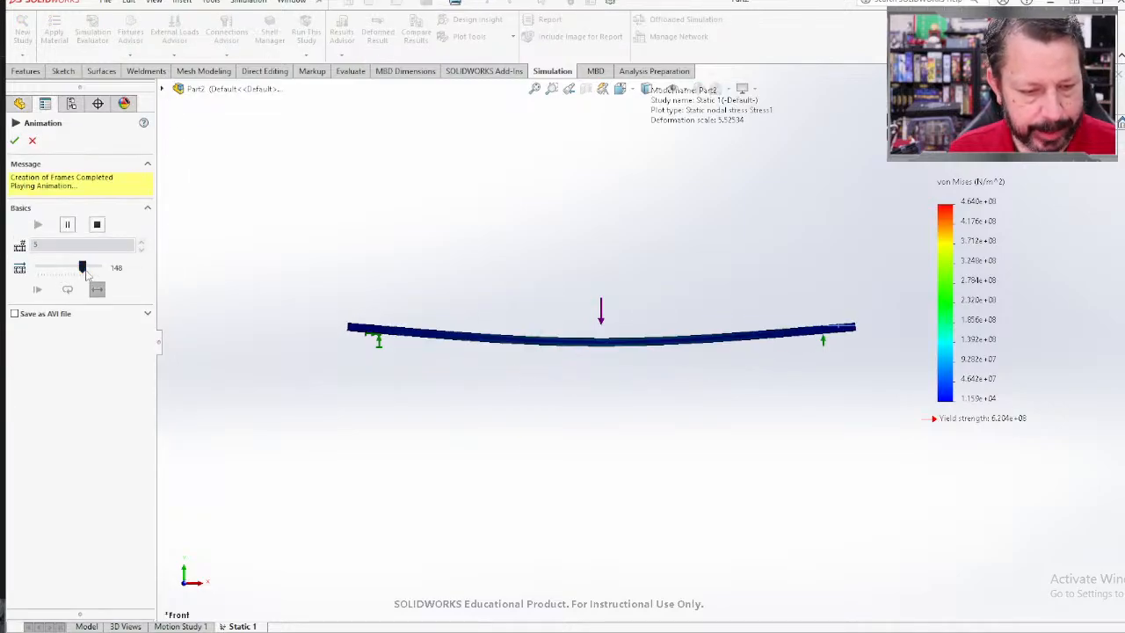
drag(83, 266, 53, 270)
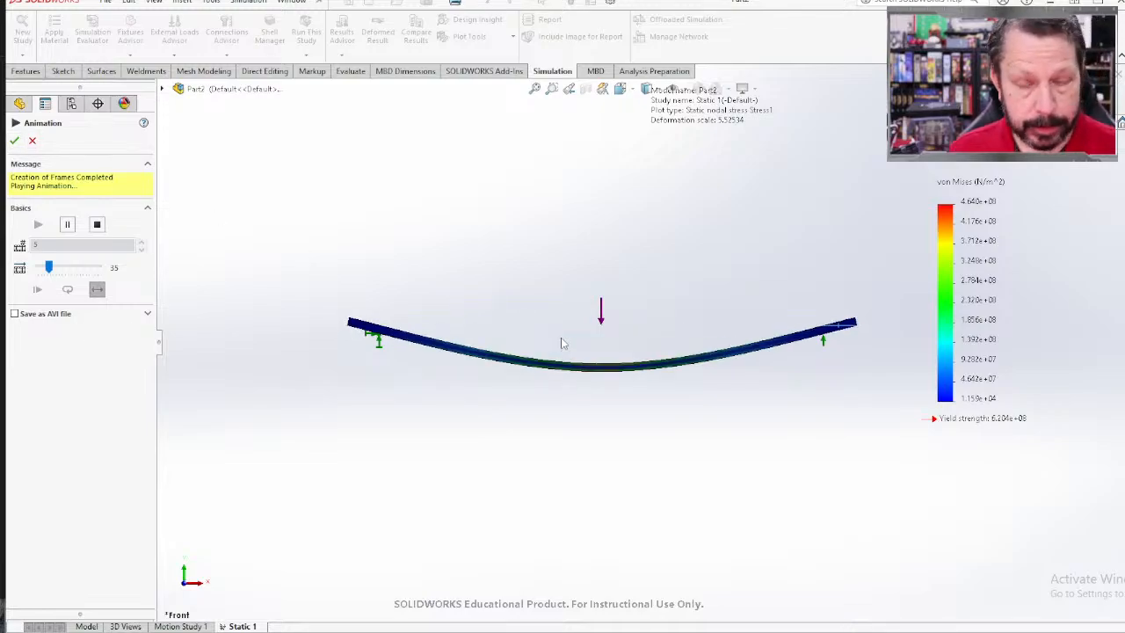
middle_drag(613, 373, 557, 419)
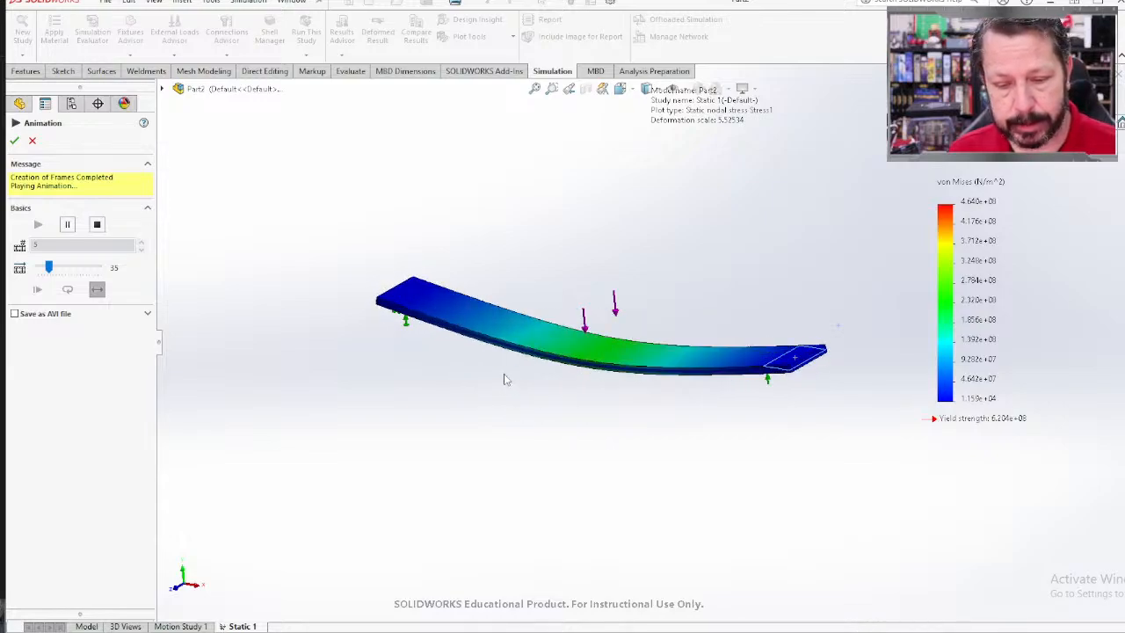
click(20, 104)
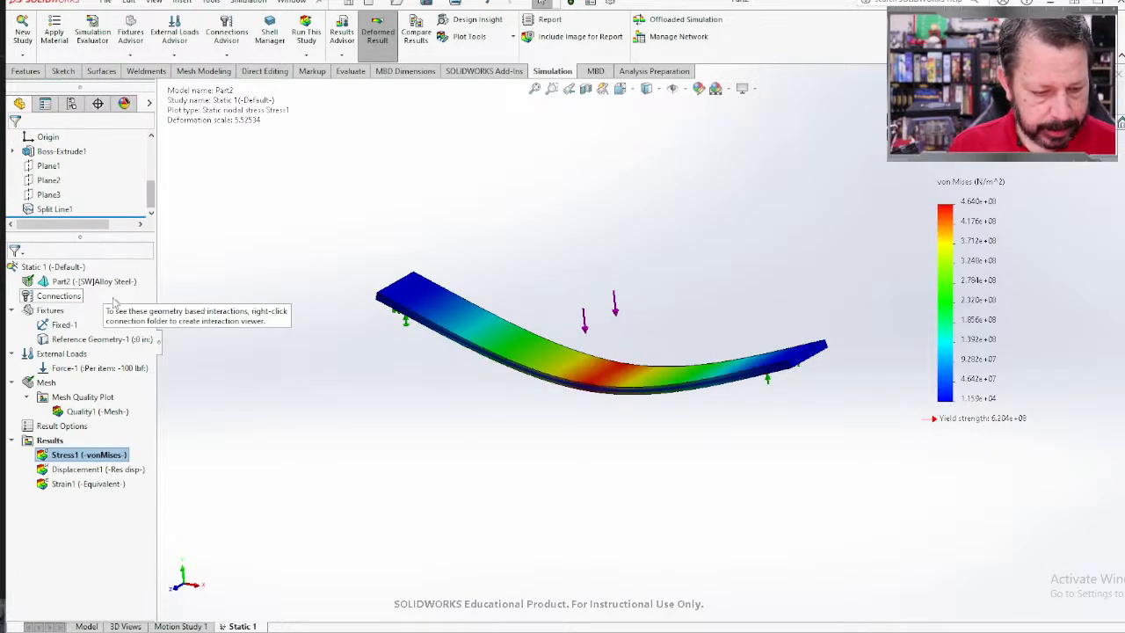
Step: Set the Stress1 plot's units to ksi and its deformed shape to True scale
right_click(87, 455)
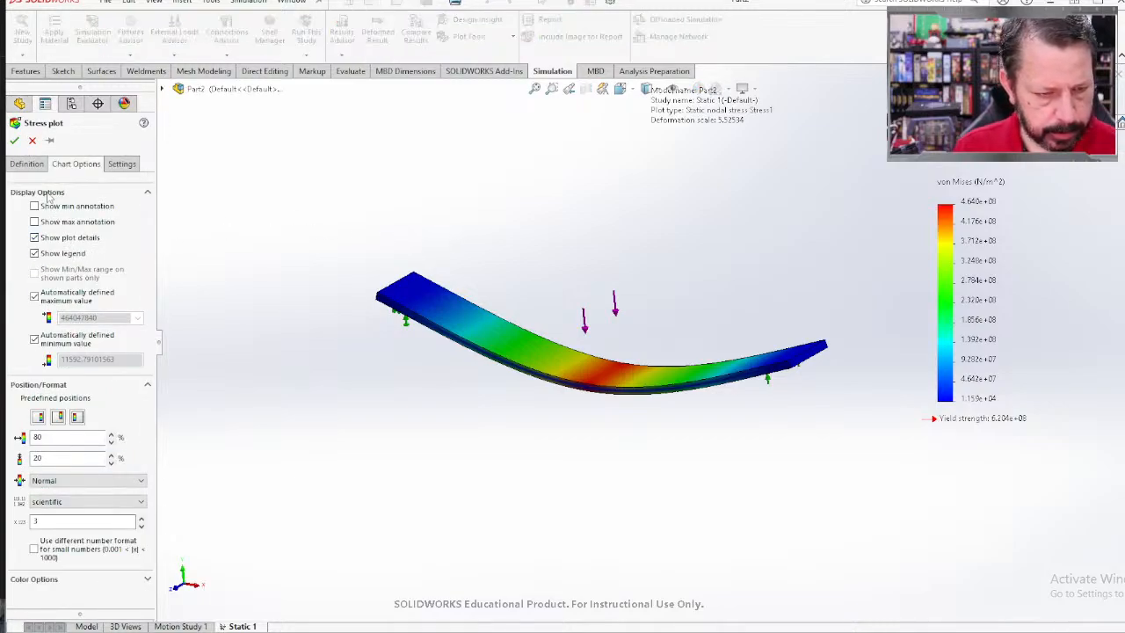
click(29, 165)
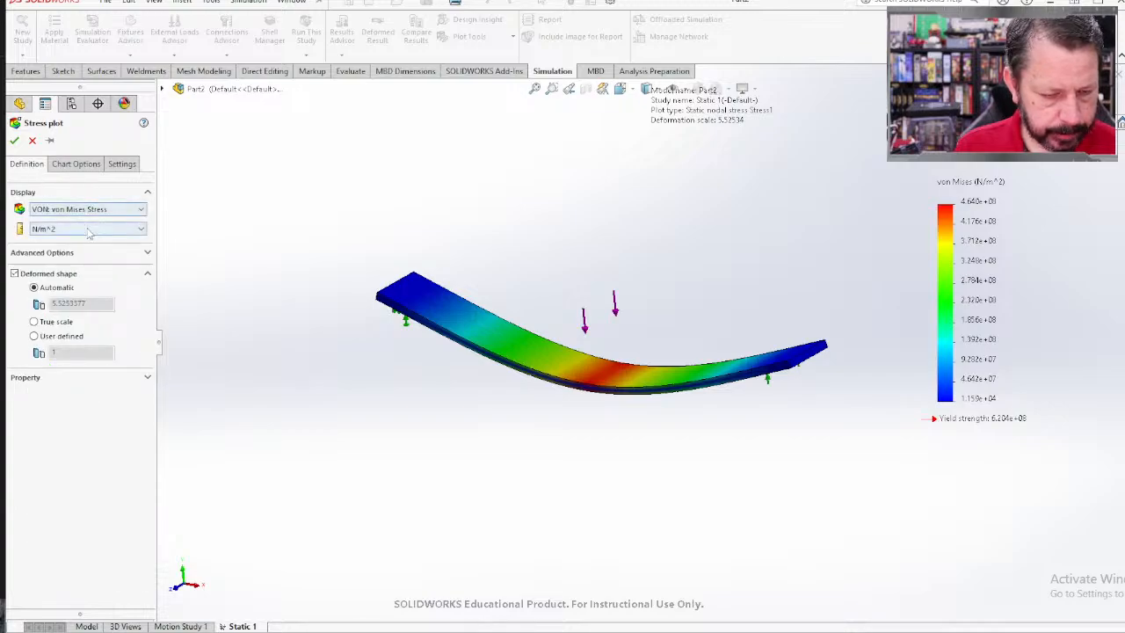
click(88, 231)
click(74, 277)
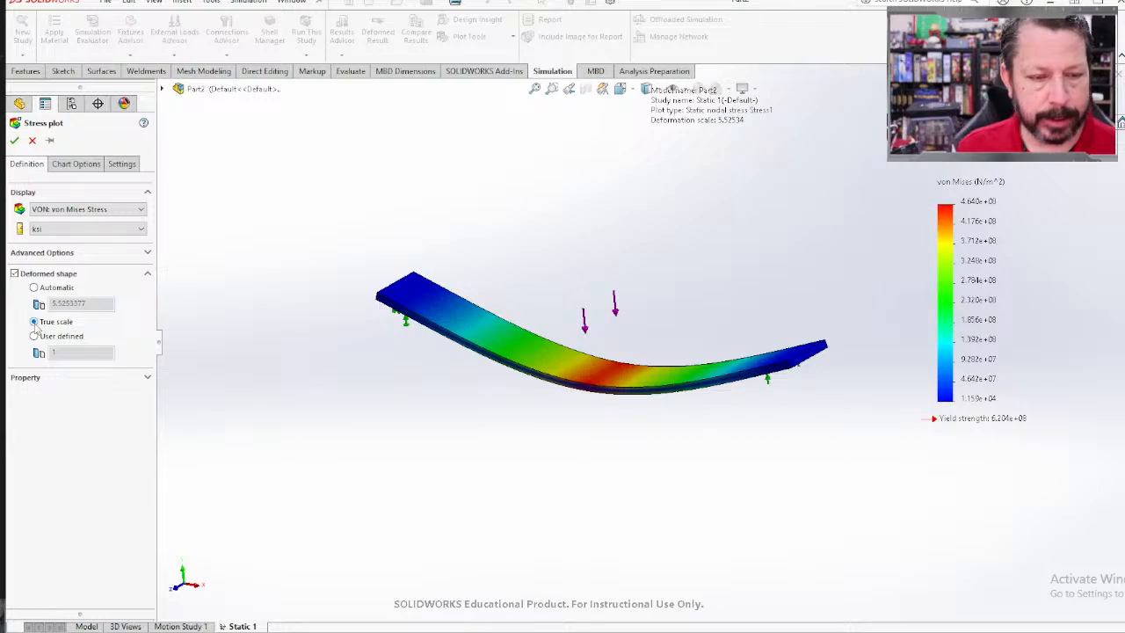
click(14, 140)
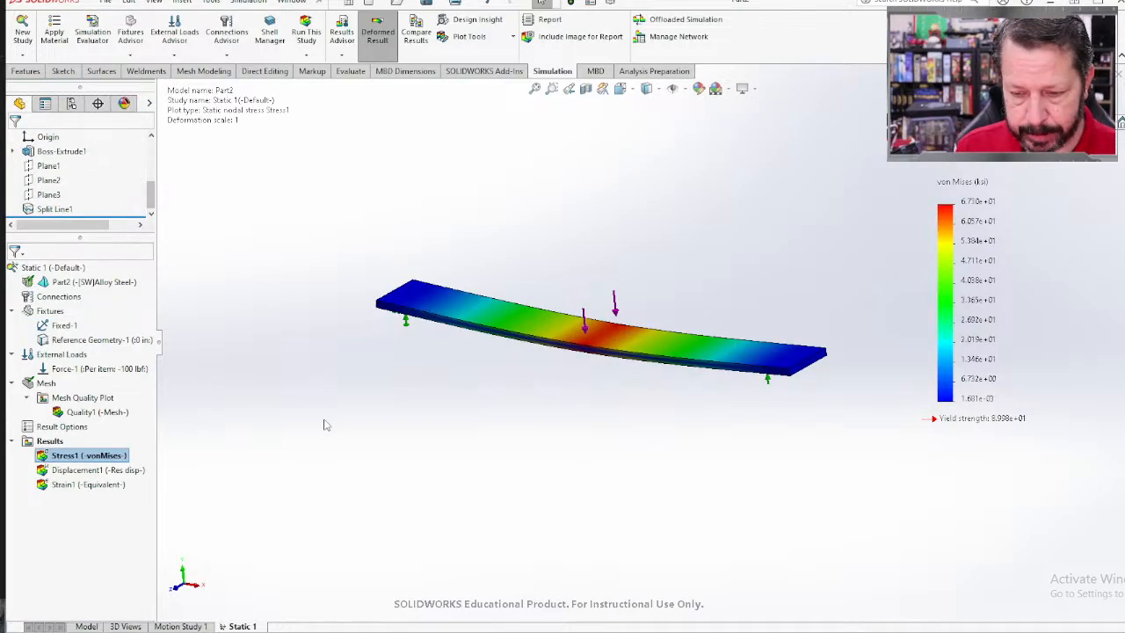
Step: Superimpose the undeformed model on the deformed shape in the Stress1 plot, keeping it translucent in part colors
middle_drag(324, 426, 374, 359)
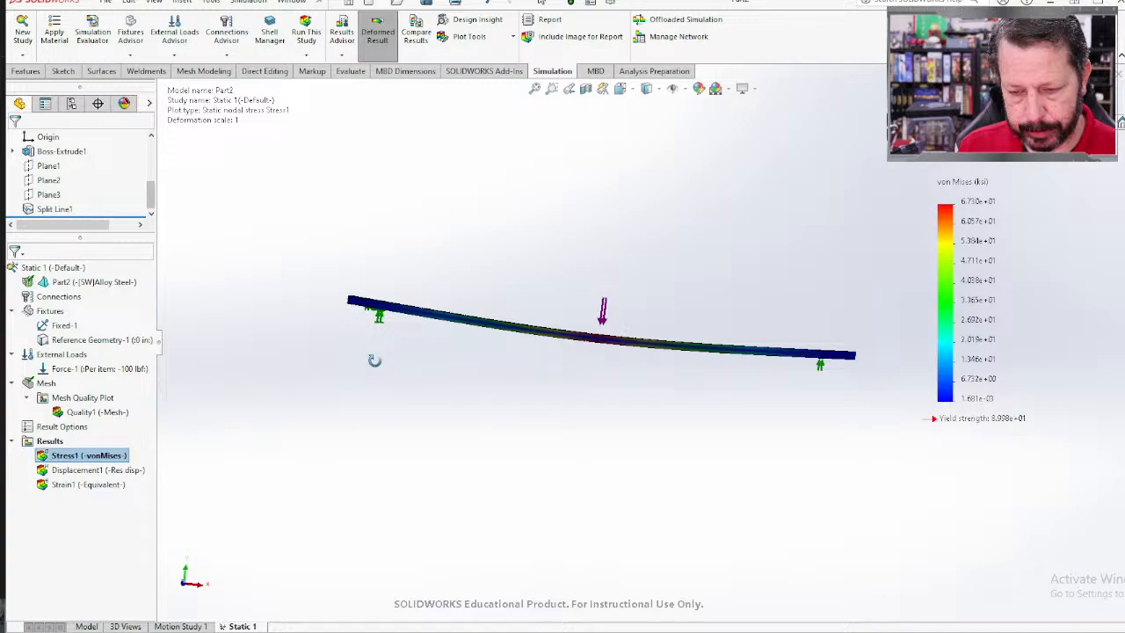
right_click(56, 455)
click(105, 219)
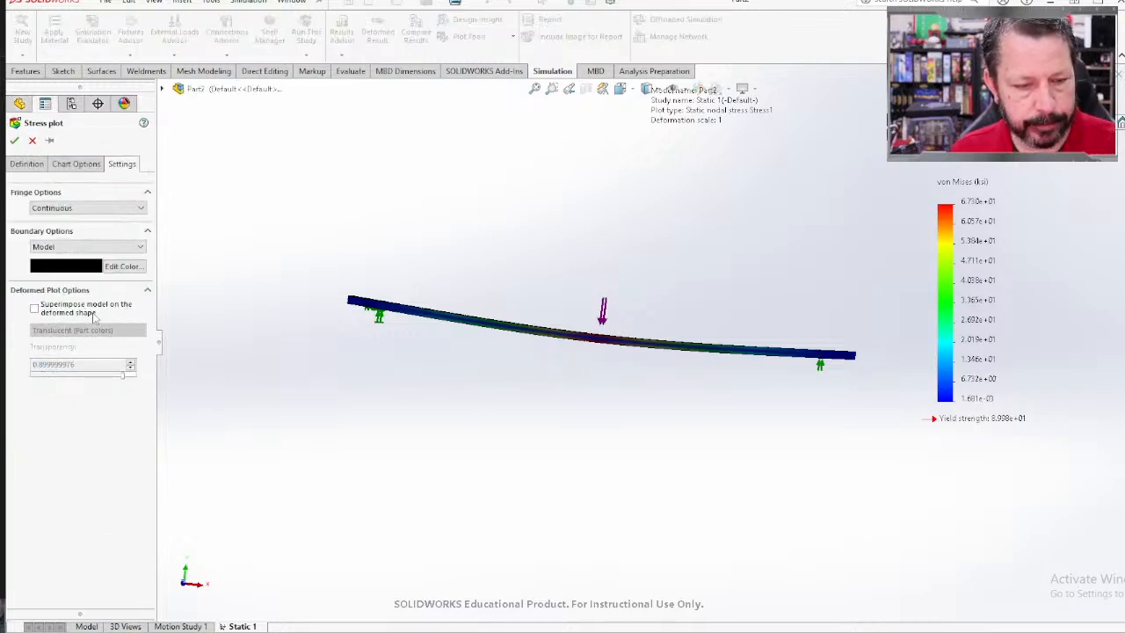
click(34, 310)
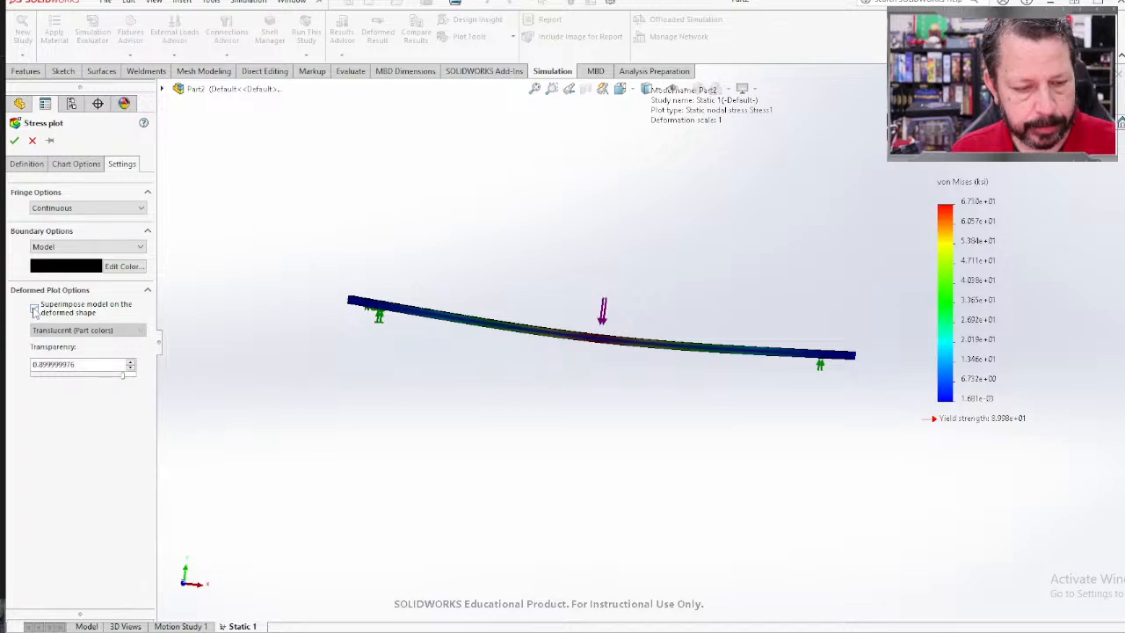
click(14, 140)
Step: Compare the deformed beam with its translucent undeformed shape around midspan and along the full length
mouse_move(611, 385)
middle_down()
mouse_move(615, 425)
mouse_move(606, 376)
middle_up()
scroll(652, 352, down, 6)
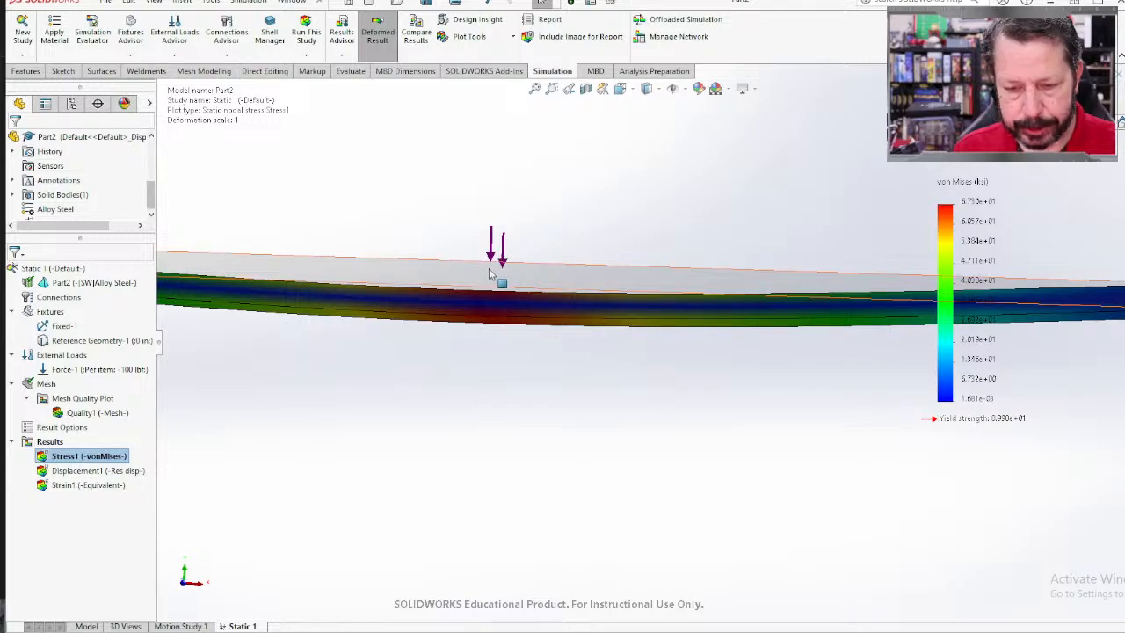
scroll(564, 416, up, 3)
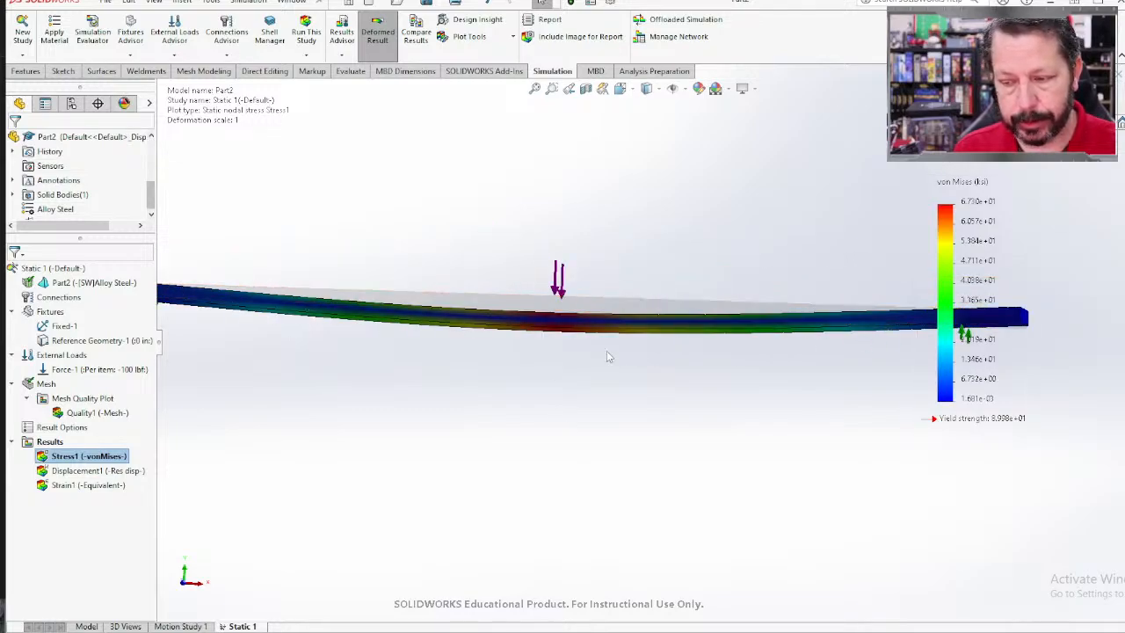
scroll(533, 370, up, 3)
middle_drag(559, 393, 556, 422)
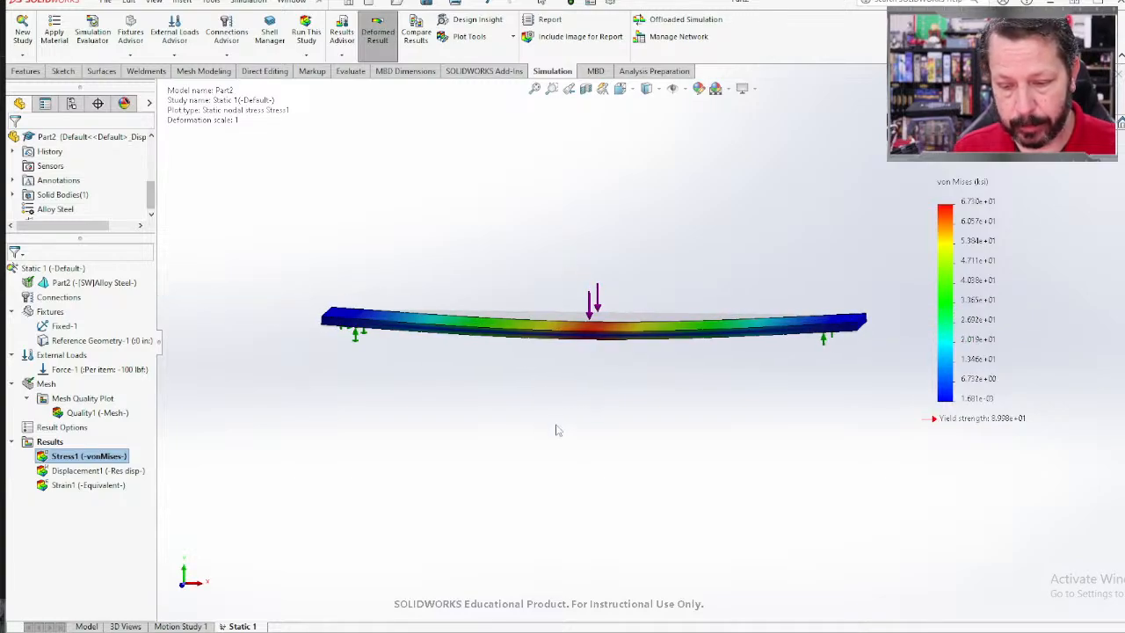
scroll(557, 424, up, 1)
middle_drag(651, 427, 613, 439)
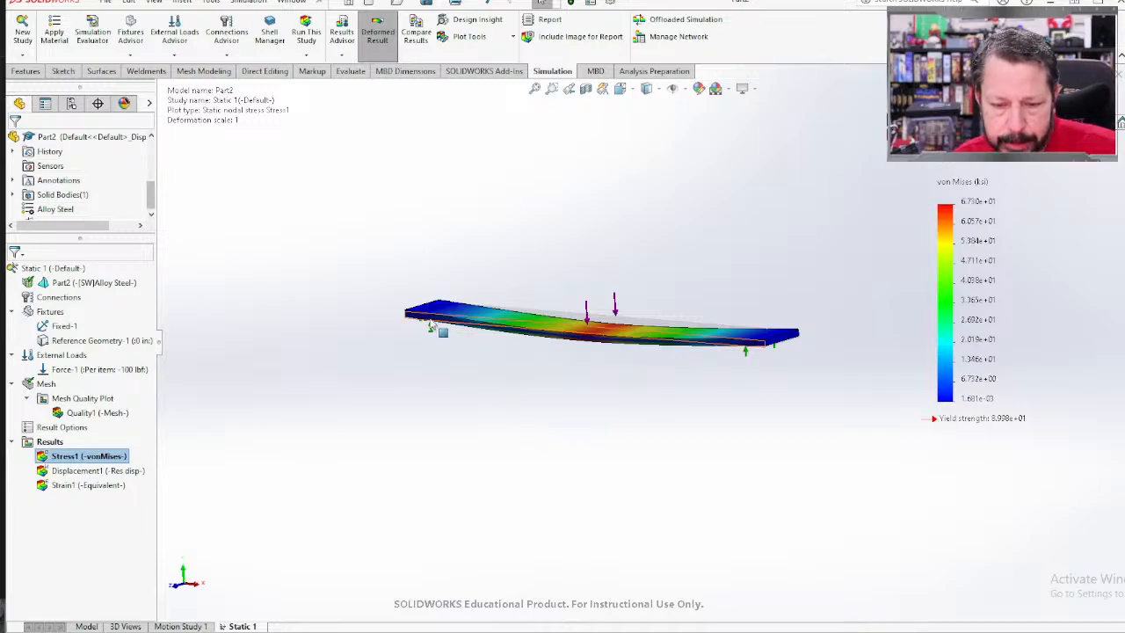
Step: Inspect the stress distribution and support fixtures on the beam's underside and from the side and top
middle_drag(437, 372, 538, 384)
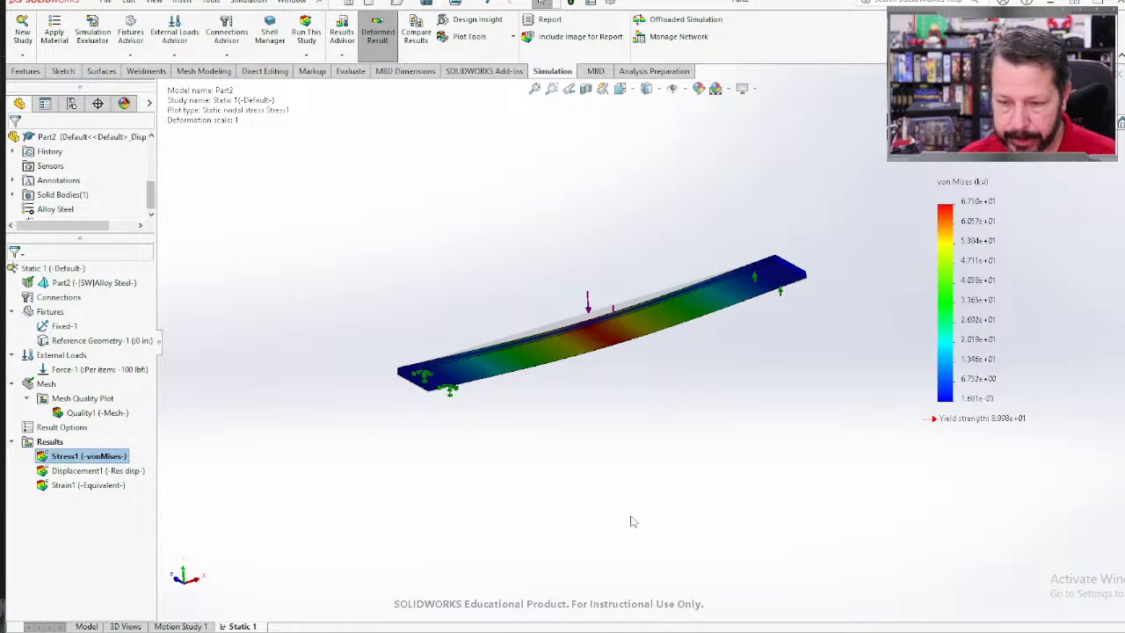
key(ctrl+1)
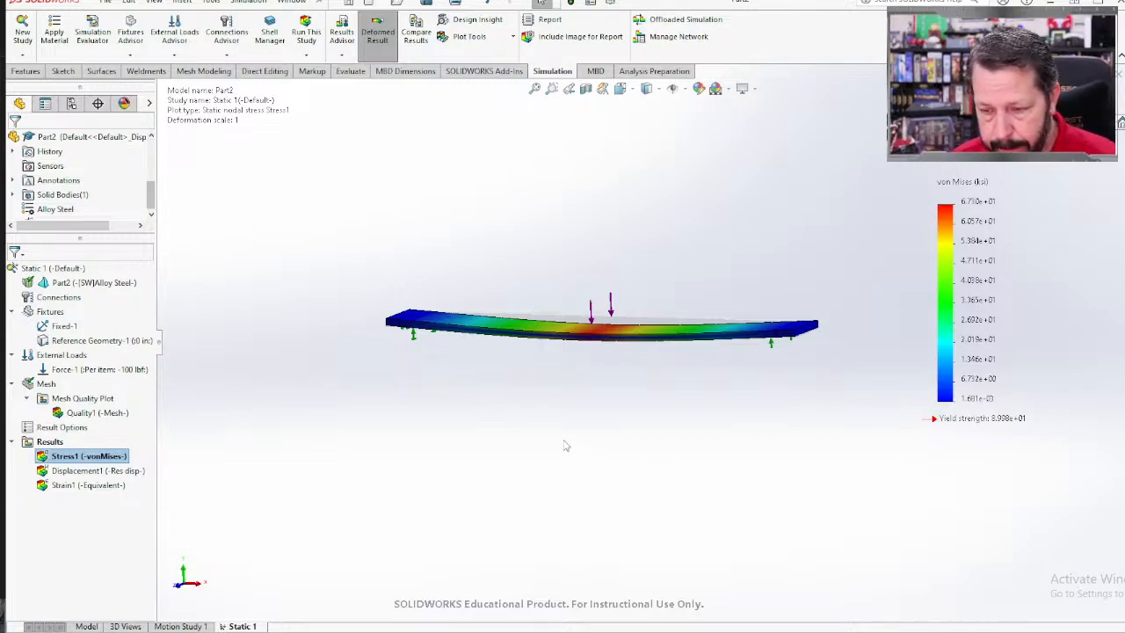
middle_drag(565, 446, 586, 405)
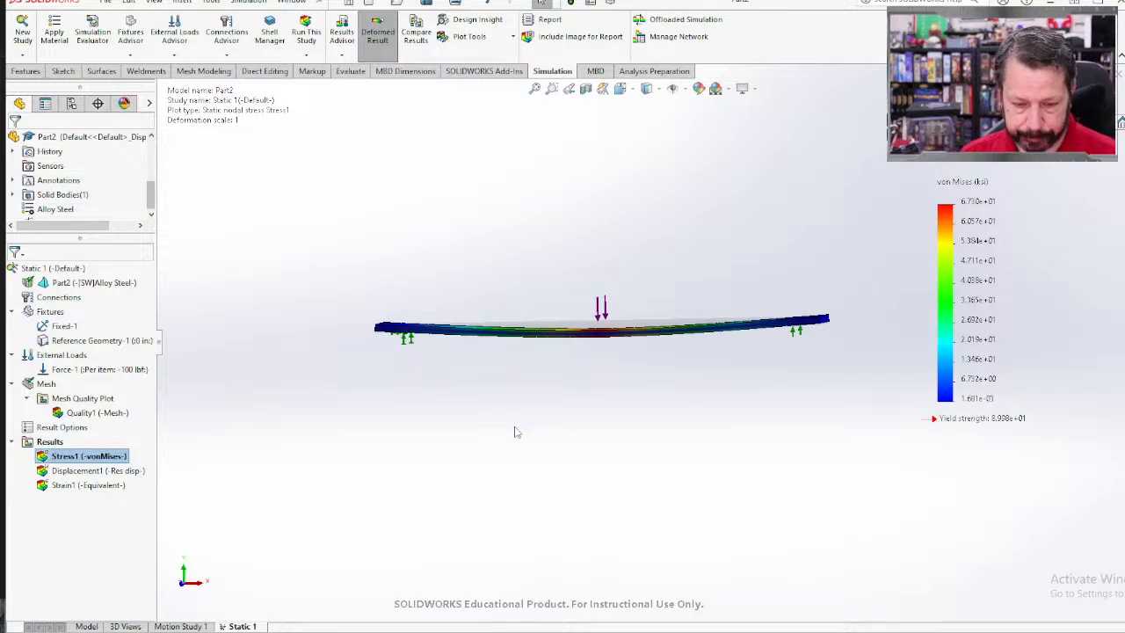
middle_drag(515, 430, 630, 426)
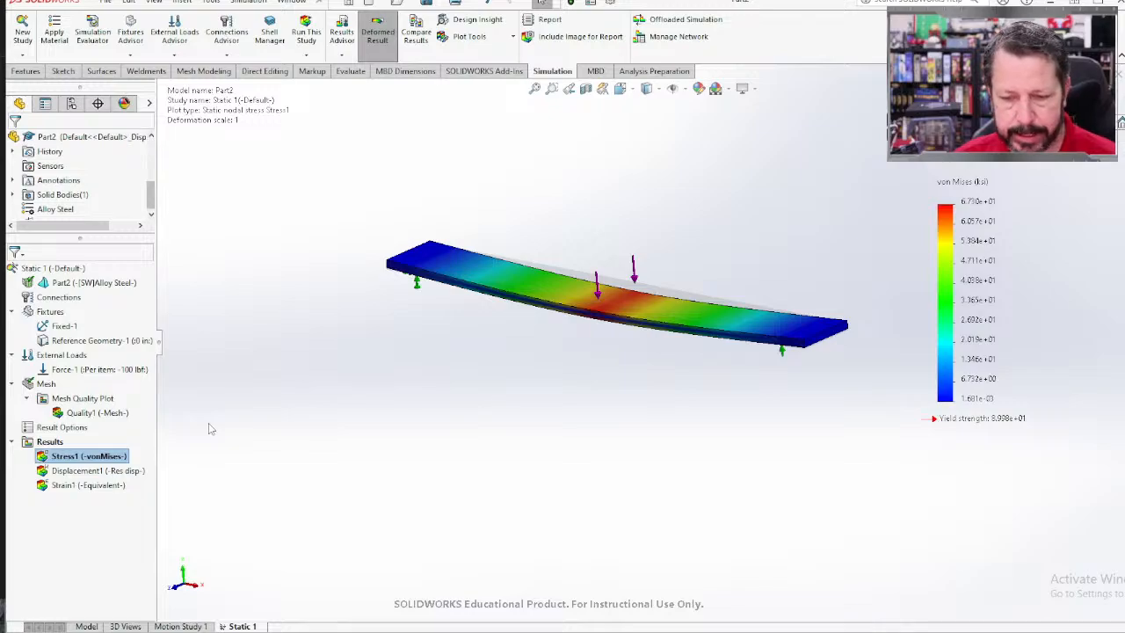
middle_drag(566, 476, 785, 219)
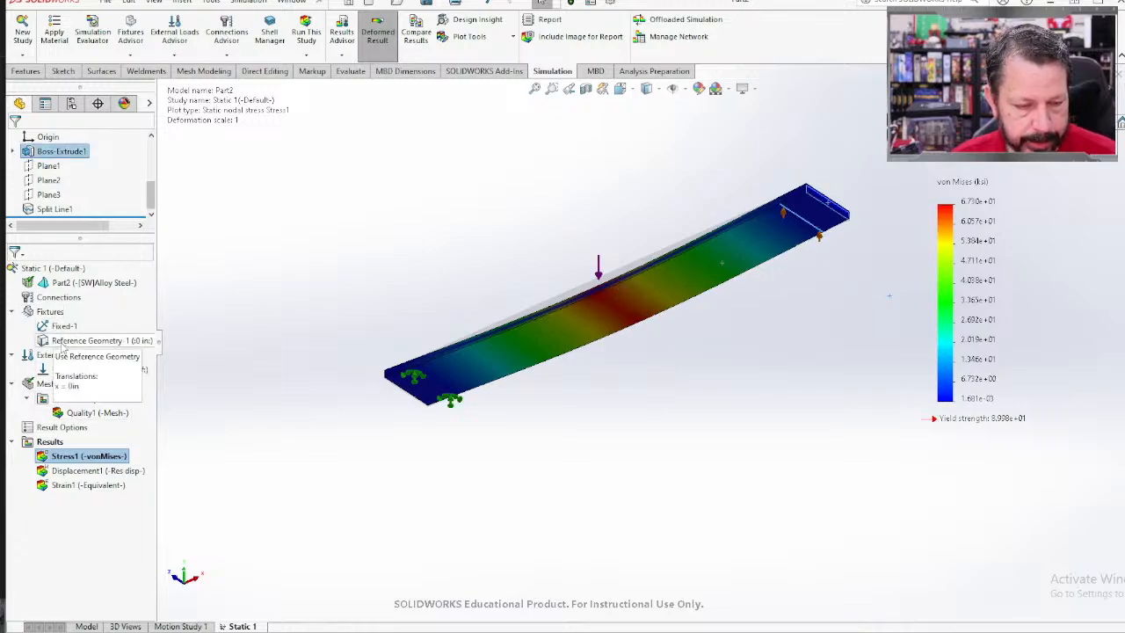
Step: Delete the Reference Geometry-1 fixture from the Static 1 study
right_click(67, 347)
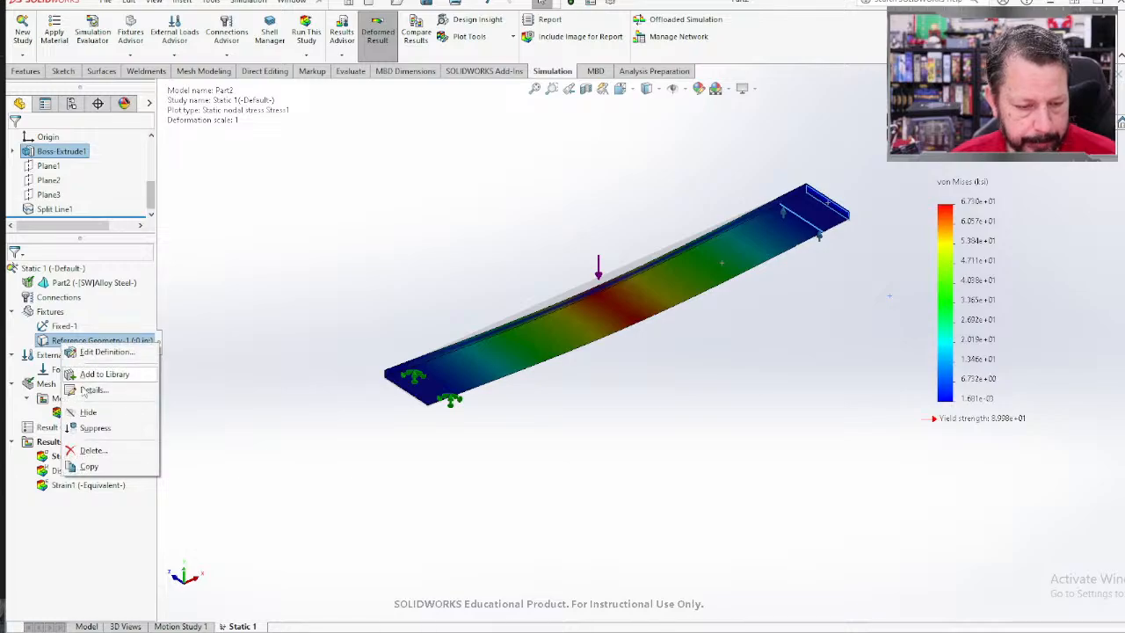
click(94, 452)
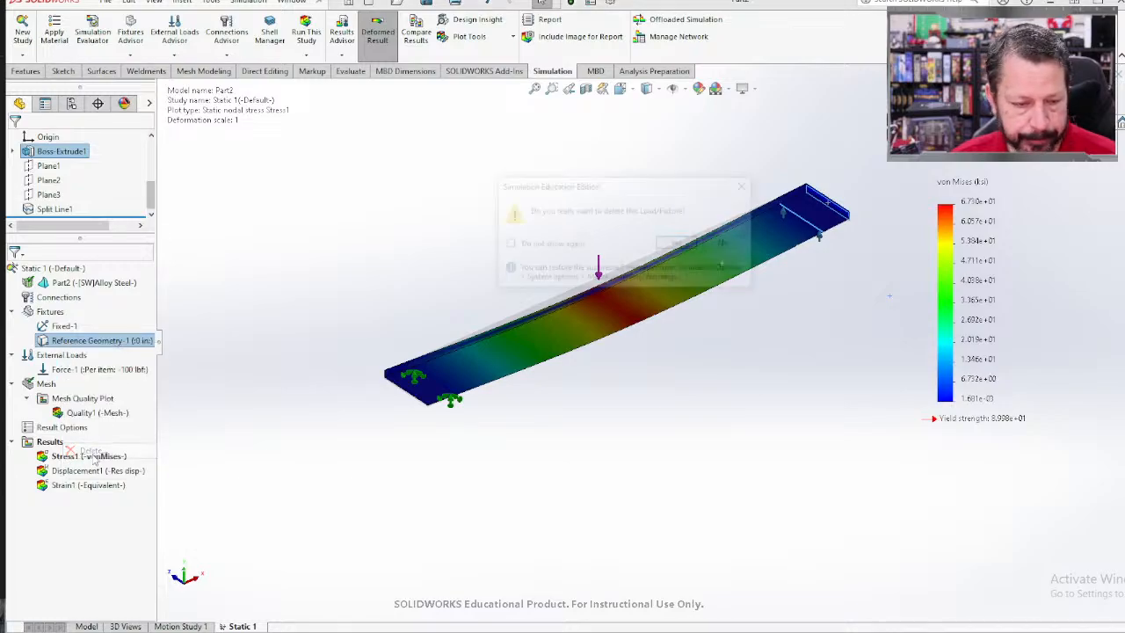
click(677, 242)
Step: Apply a Fixed Geometry fixture to the unsupported end's underside split-line edge and rerun the study
right_click(50, 311)
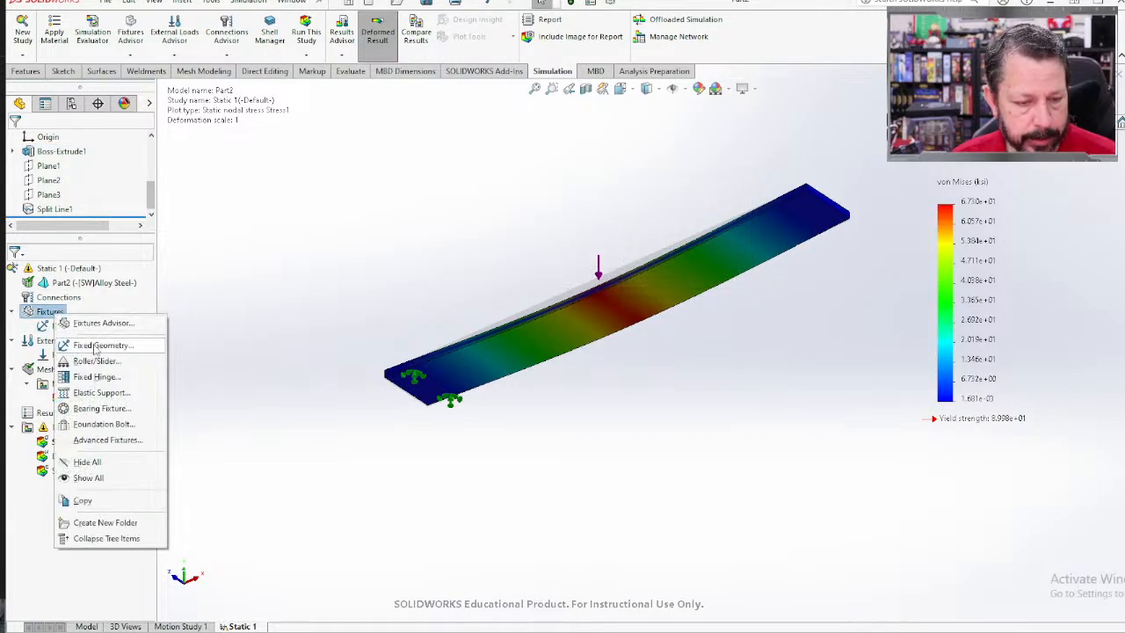
click(95, 344)
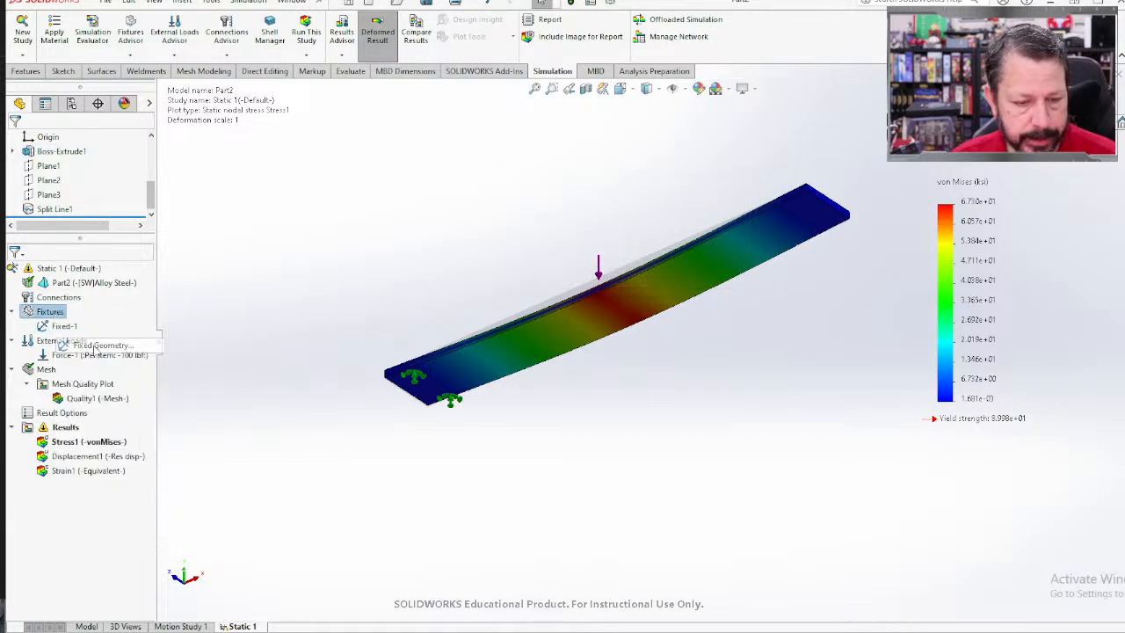
click(808, 226)
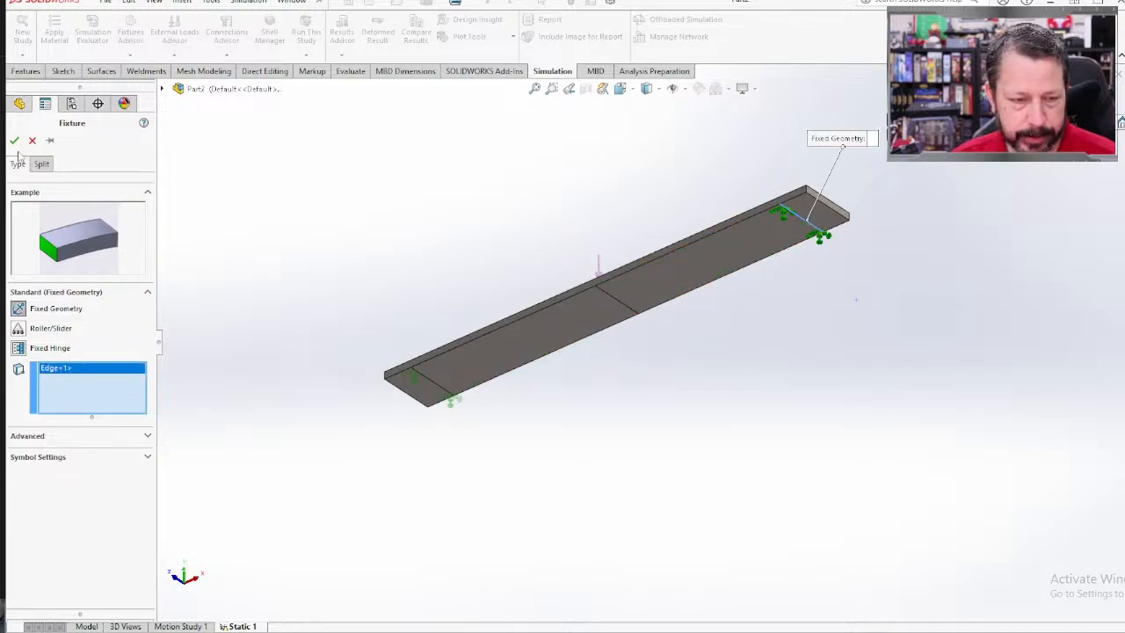
key(Return)
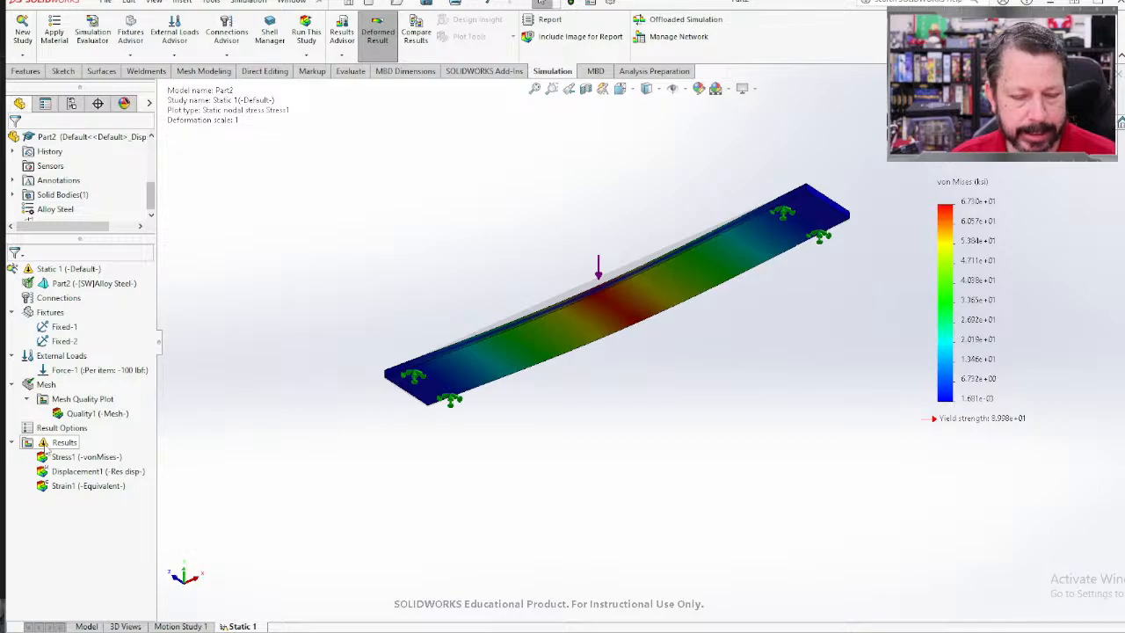
right_click(46, 384)
click(91, 448)
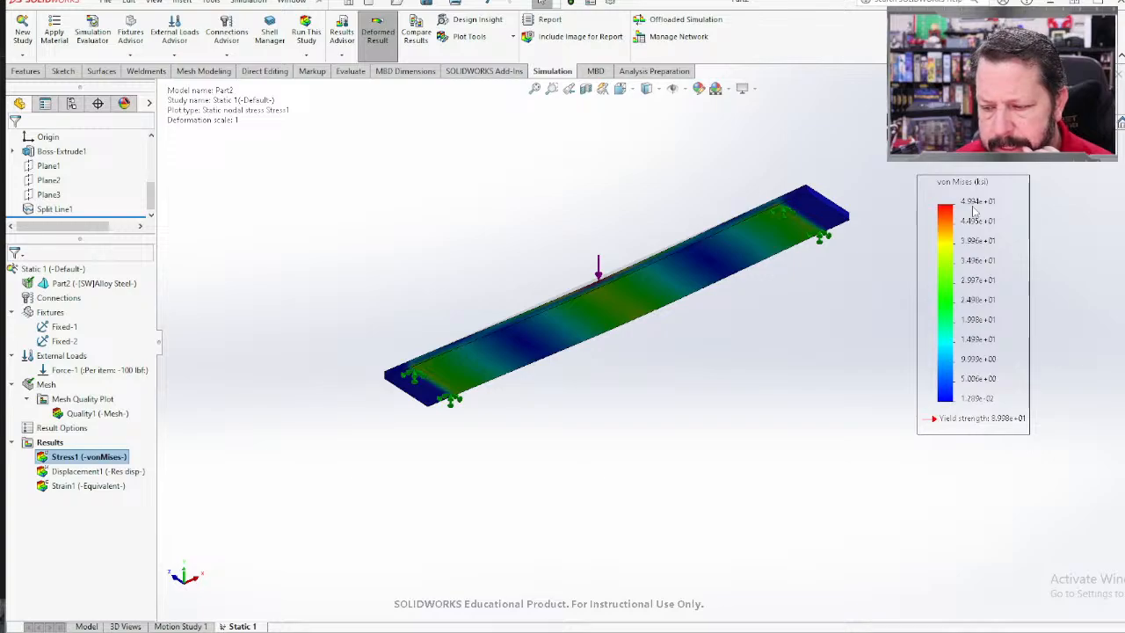
Step: Examine the von Mises stress in the doubly fixed beam, focusing on the loaded split line at midspan
middle_drag(710, 315, 726, 414)
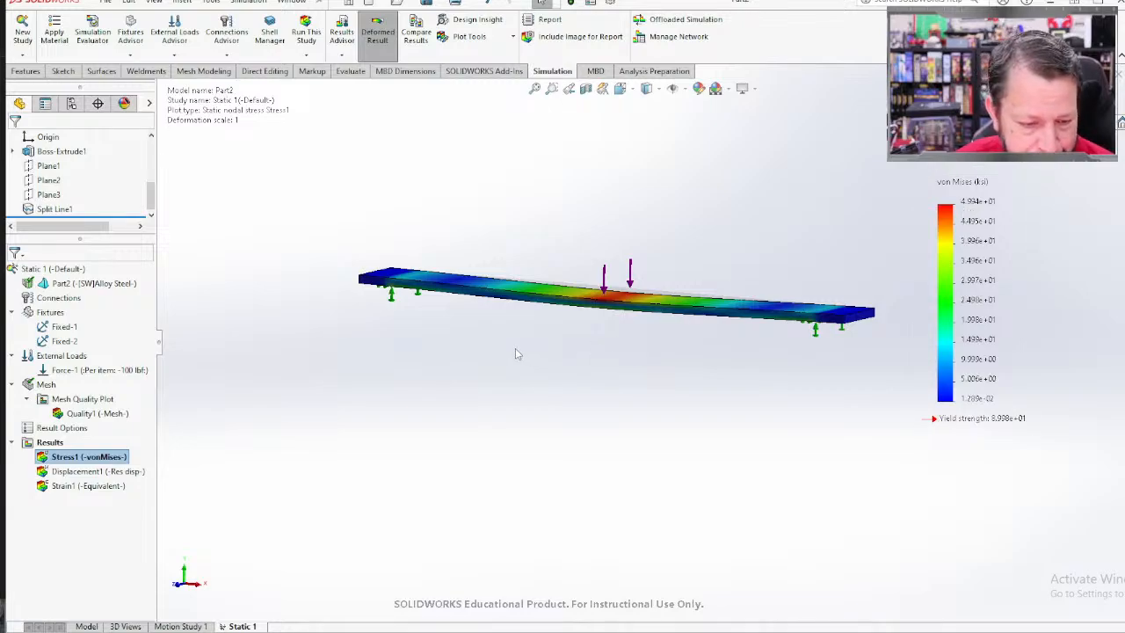
middle_drag(516, 350, 512, 372)
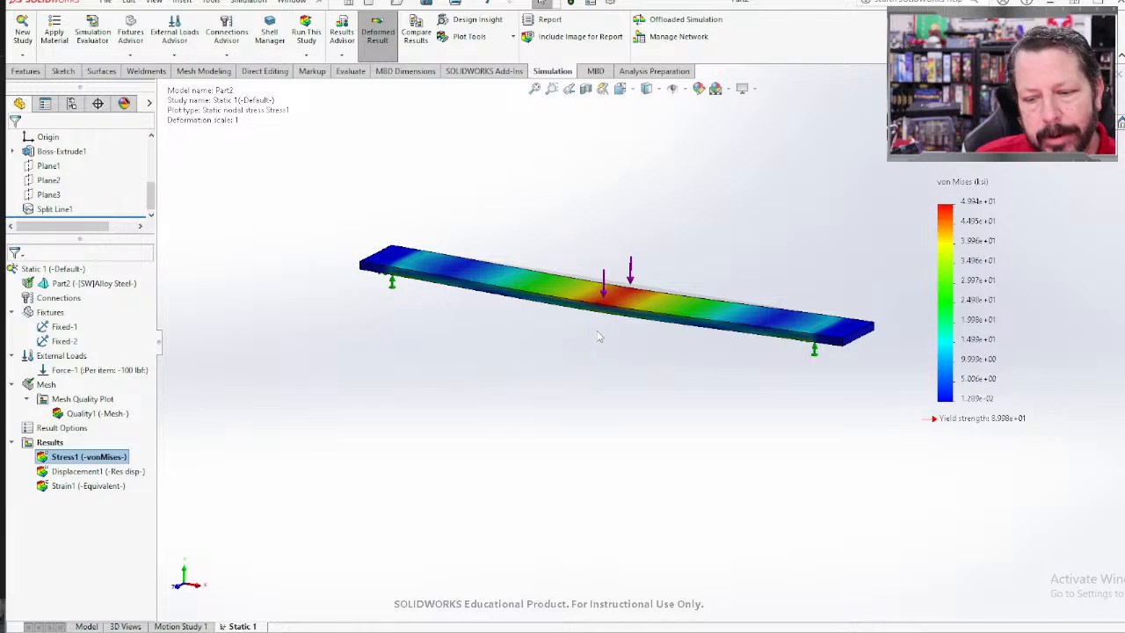
scroll(597, 334, down, 2)
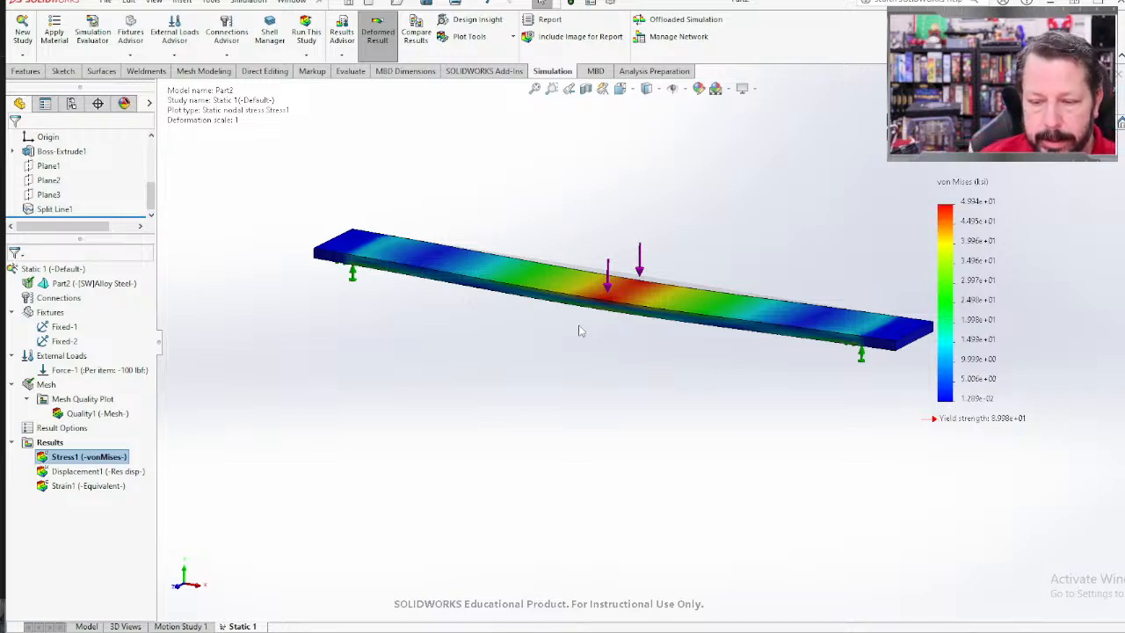
click(616, 297)
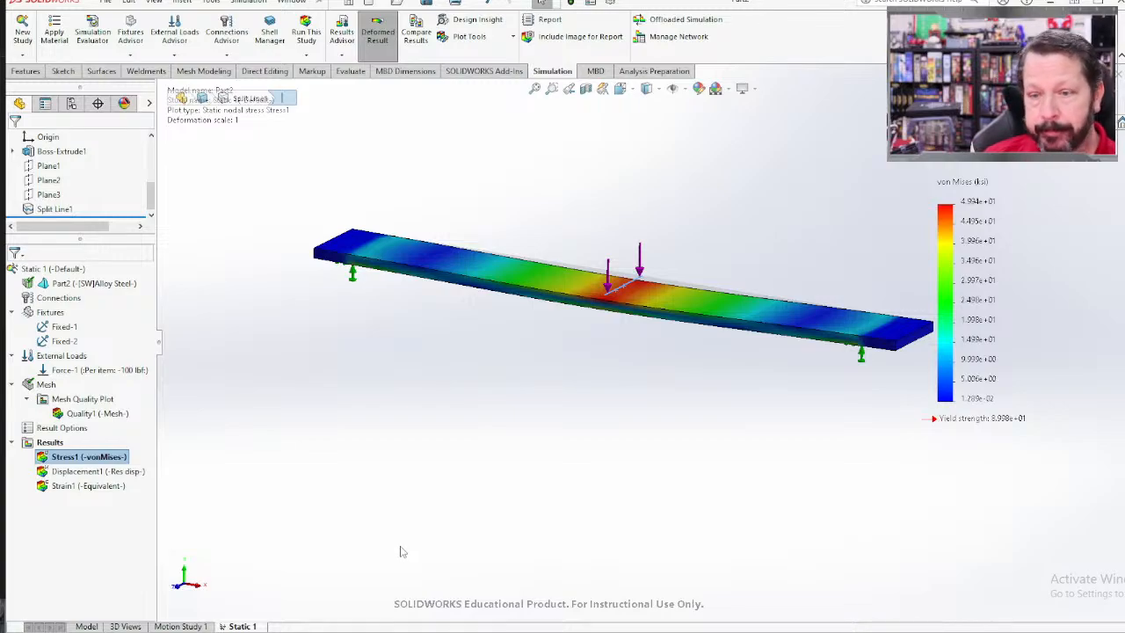
scroll(640, 314, down, 6)
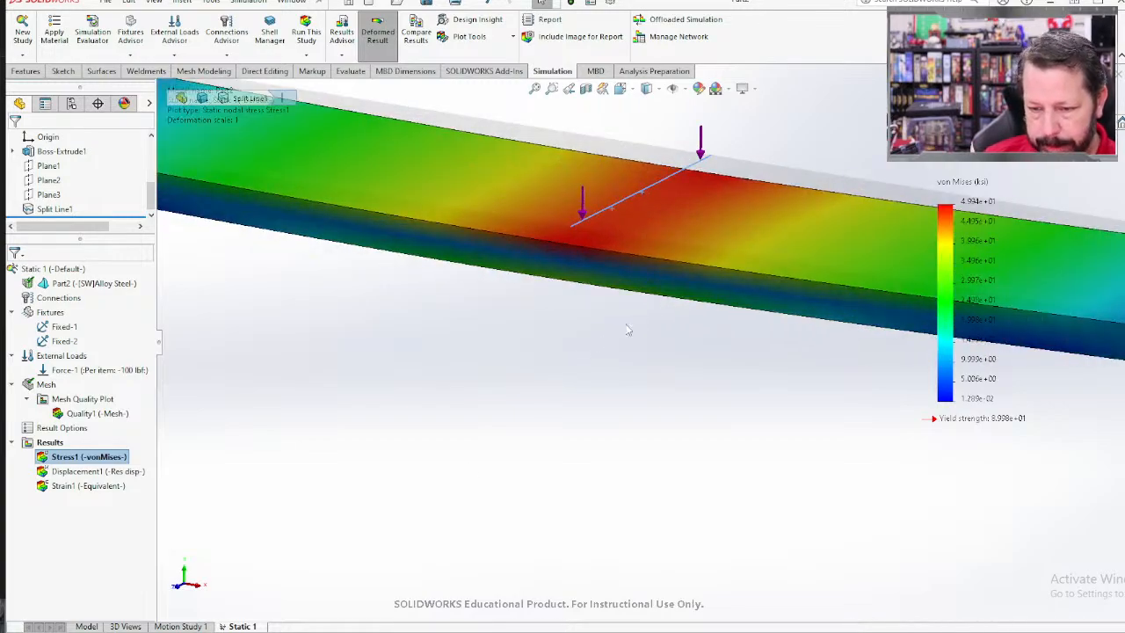
middle_drag(556, 363, 590, 377)
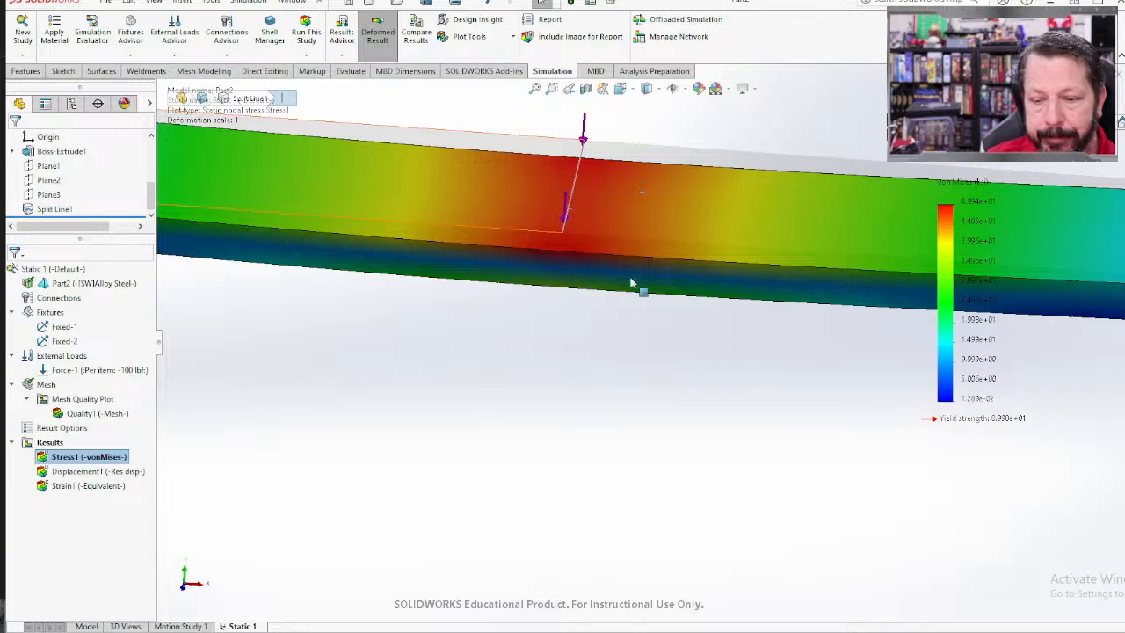
Step: Inspect the beam's side, underside and top, comparing stress and deflection at the fixed supports with those at midspan
key(f)
middle_drag(662, 341, 730, 366)
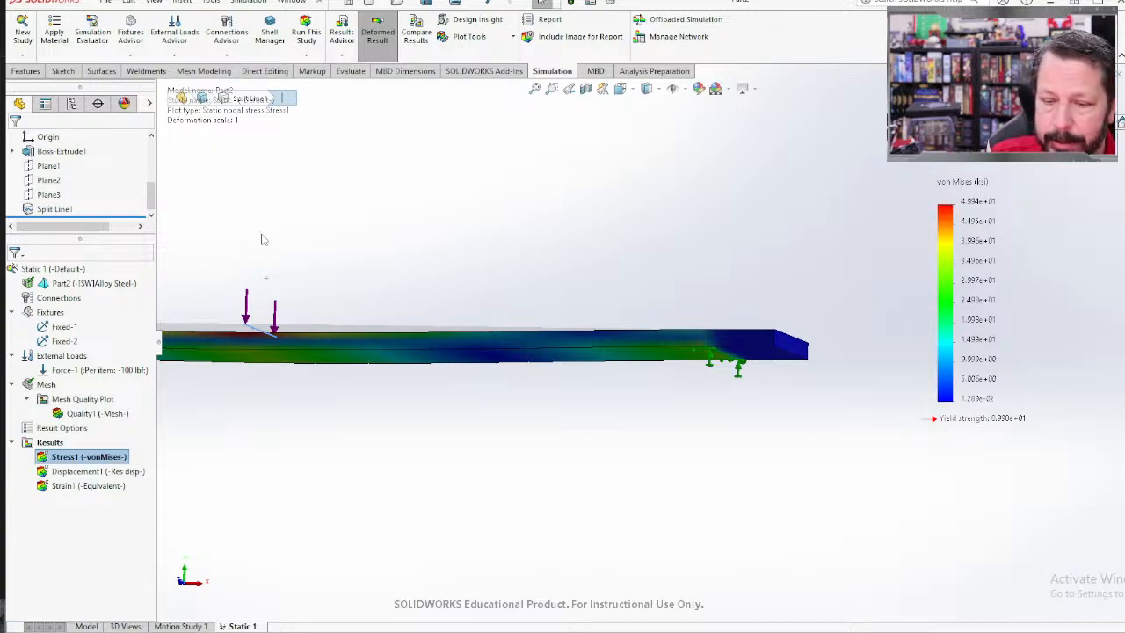
scroll(231, 332, up, 2)
middle_drag(345, 332, 364, 180)
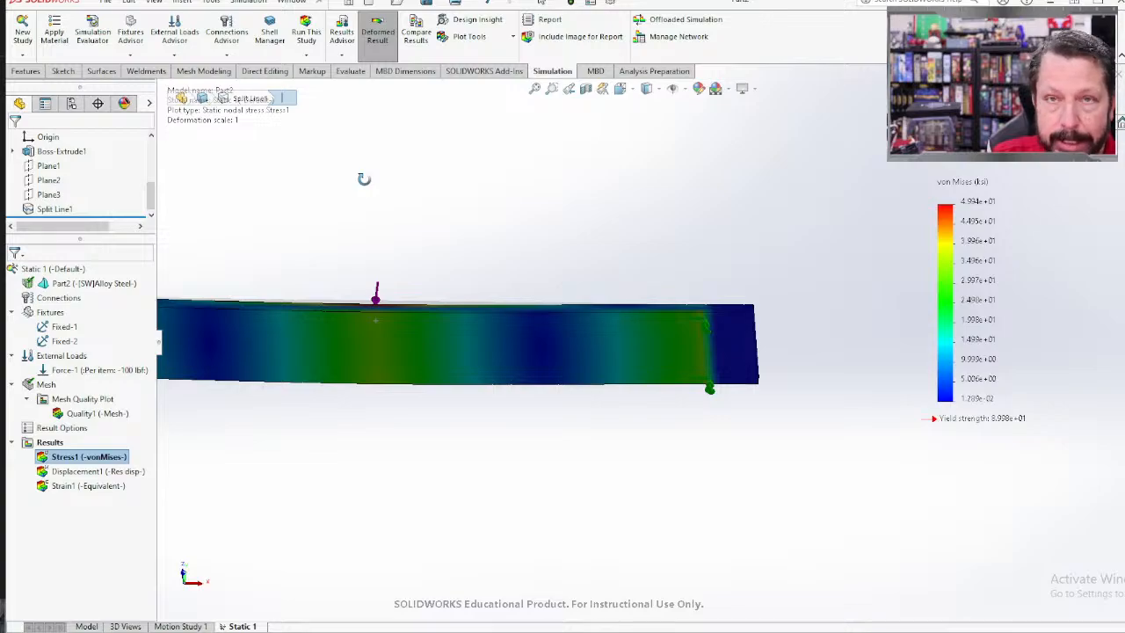
middle_drag(364, 179, 334, 370)
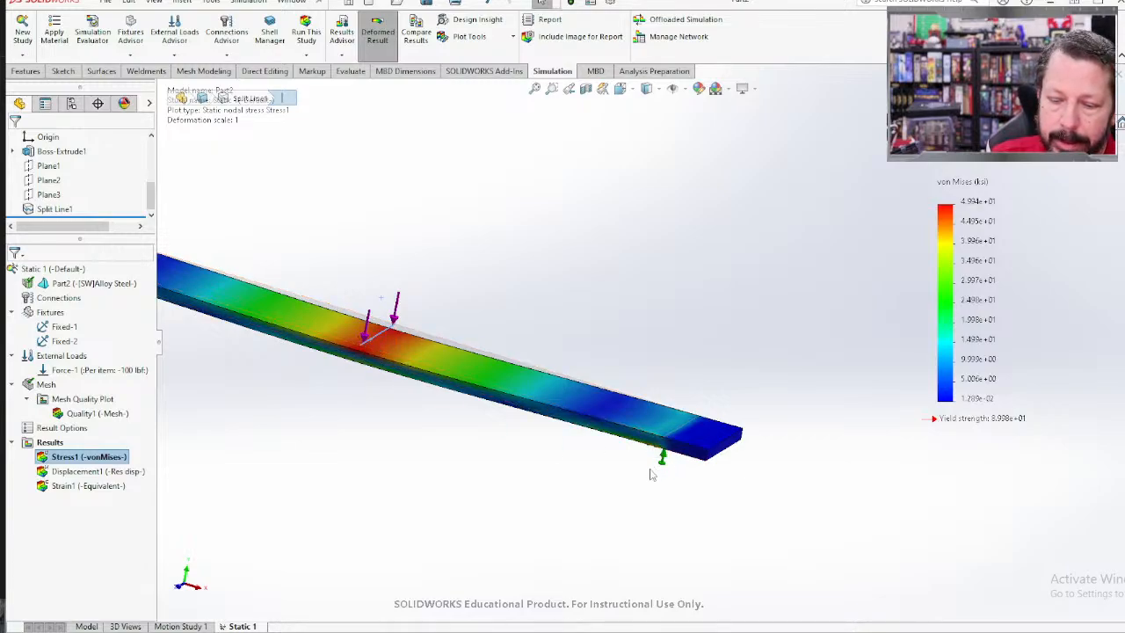
middle_drag(651, 470, 660, 447)
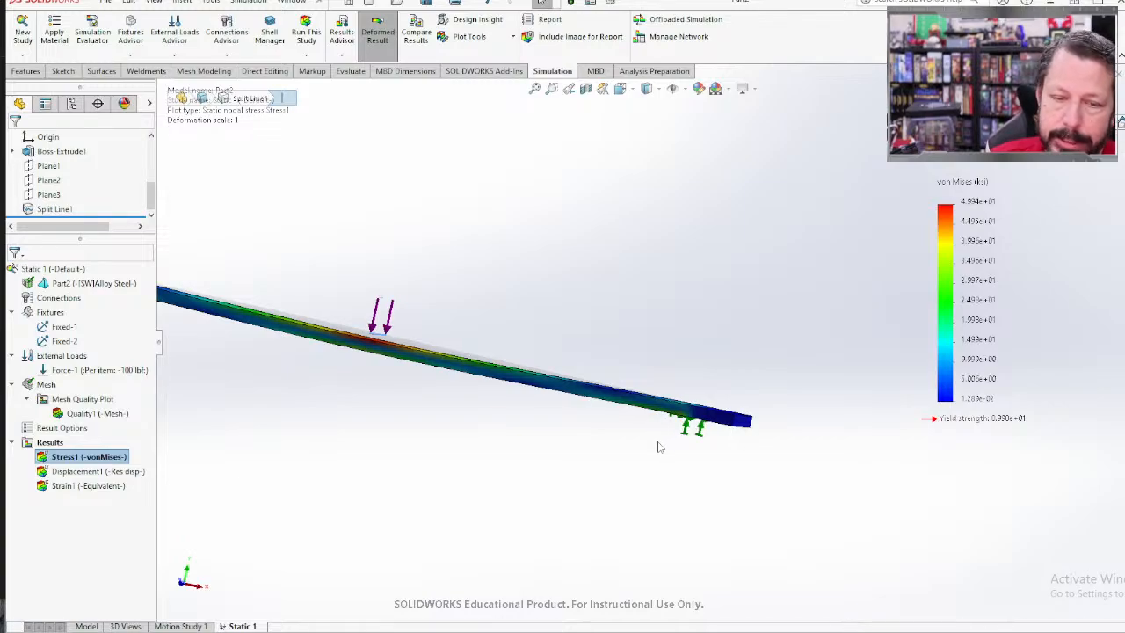
middle_drag(431, 452, 611, 420)
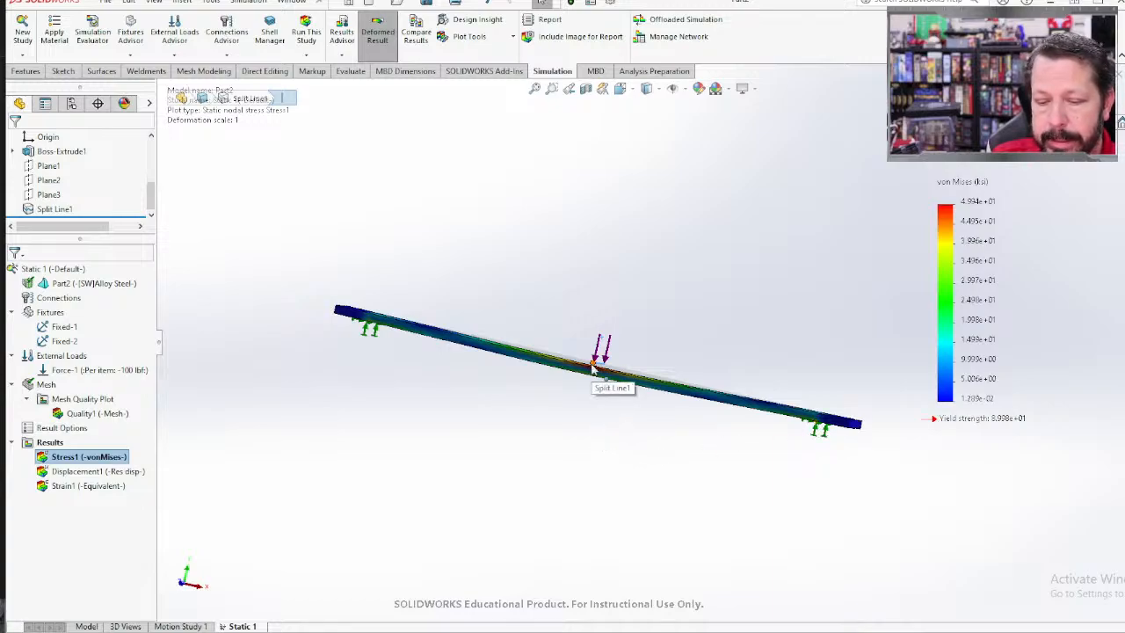
scroll(594, 369, down, 5)
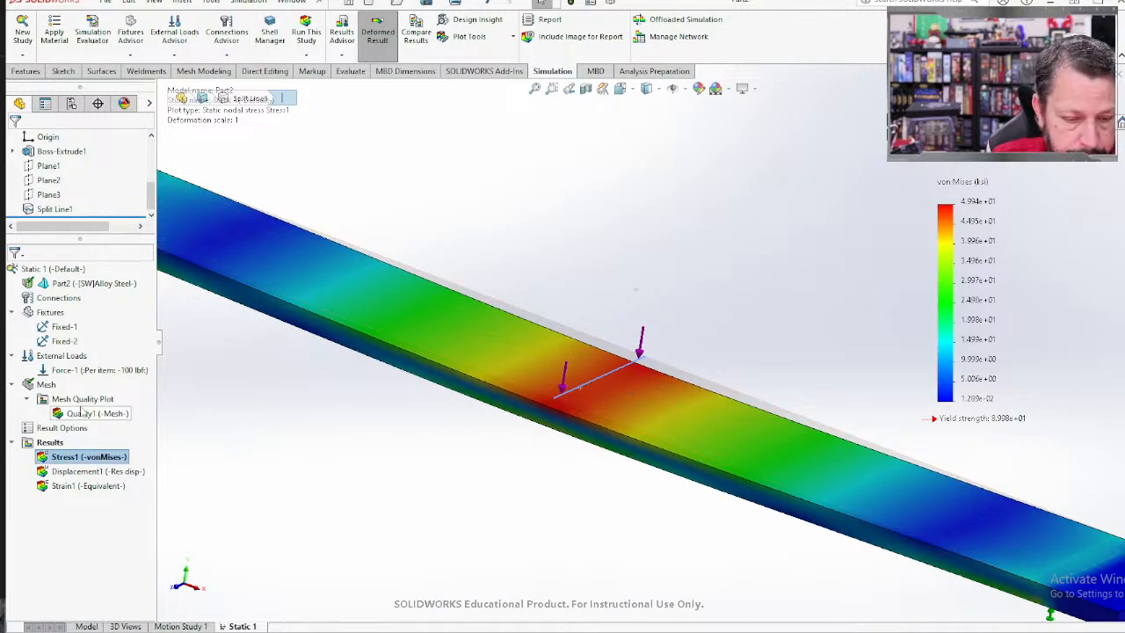
Step: Undo the modeling changes back through the split line, reference planes, extrusion and the beam's base sketch
key(ctrl+z)
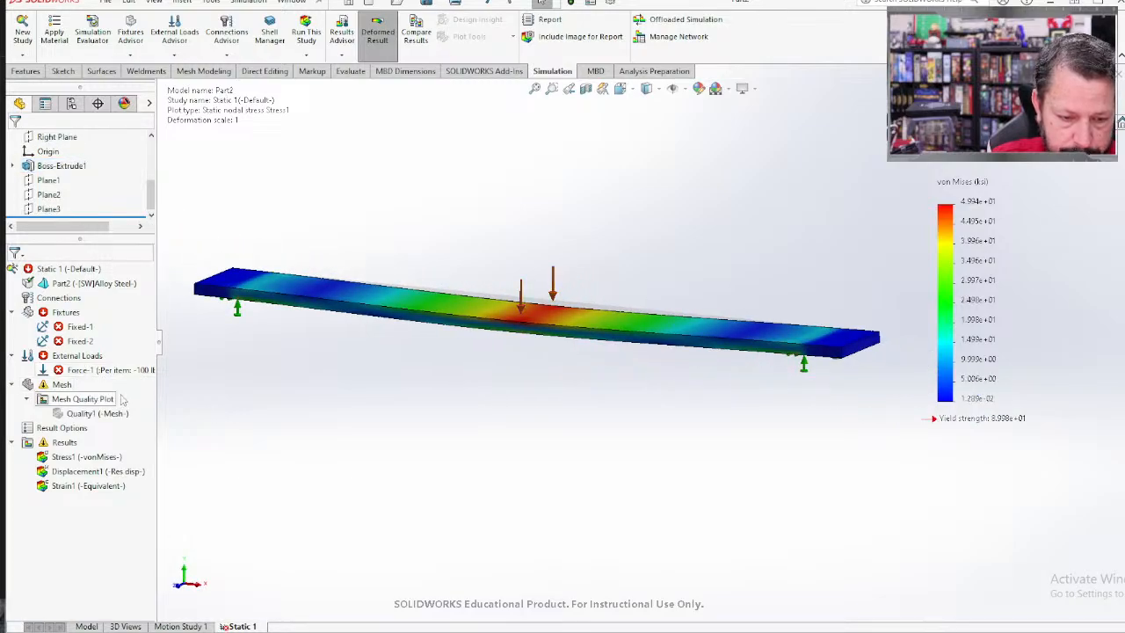
key(ctrl+z)
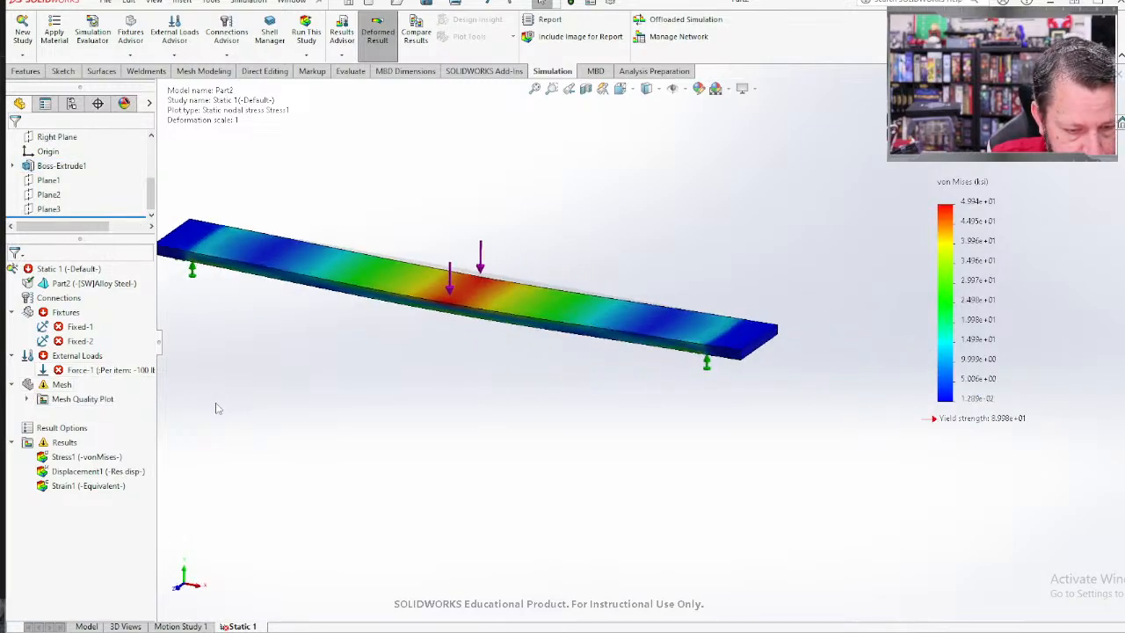
key(ctrl+z)
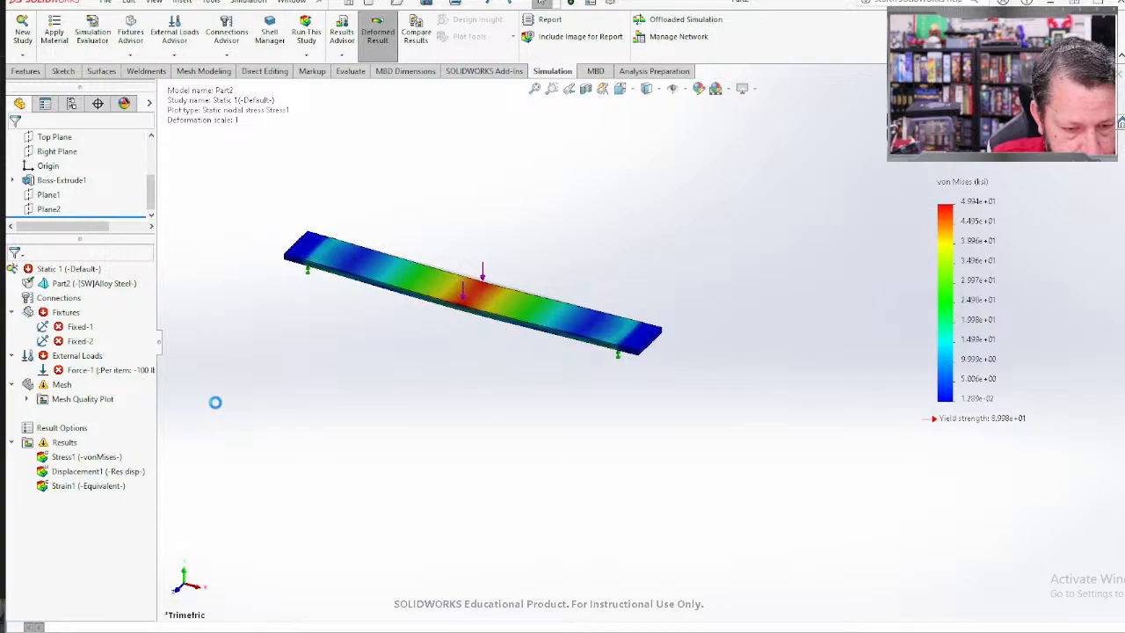
key(ctrl+z)
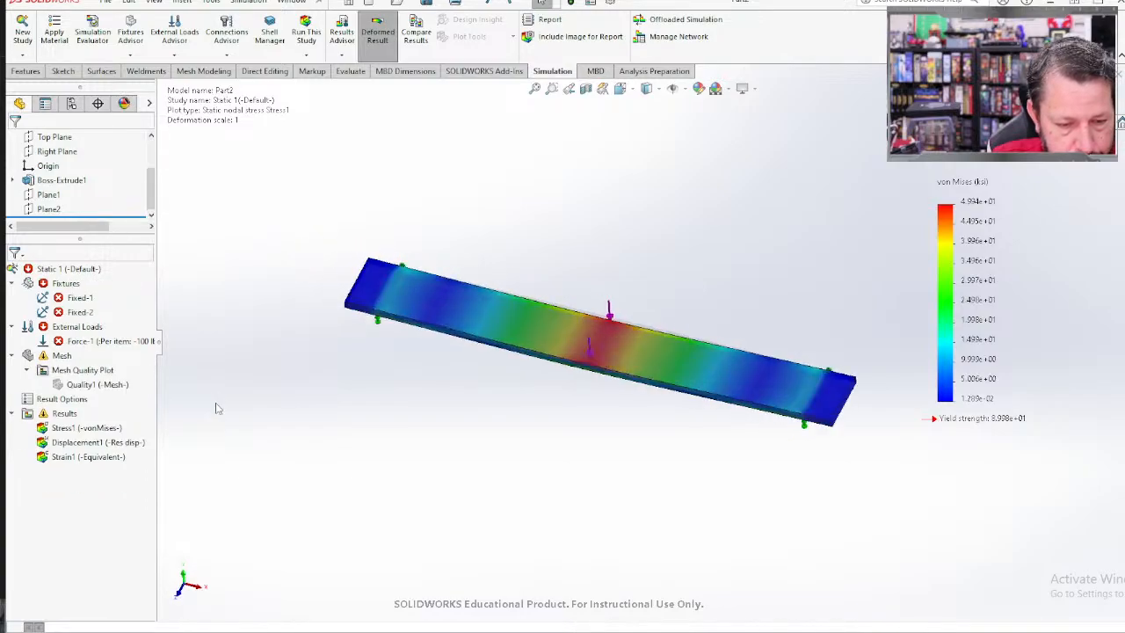
key(ctrl+z)
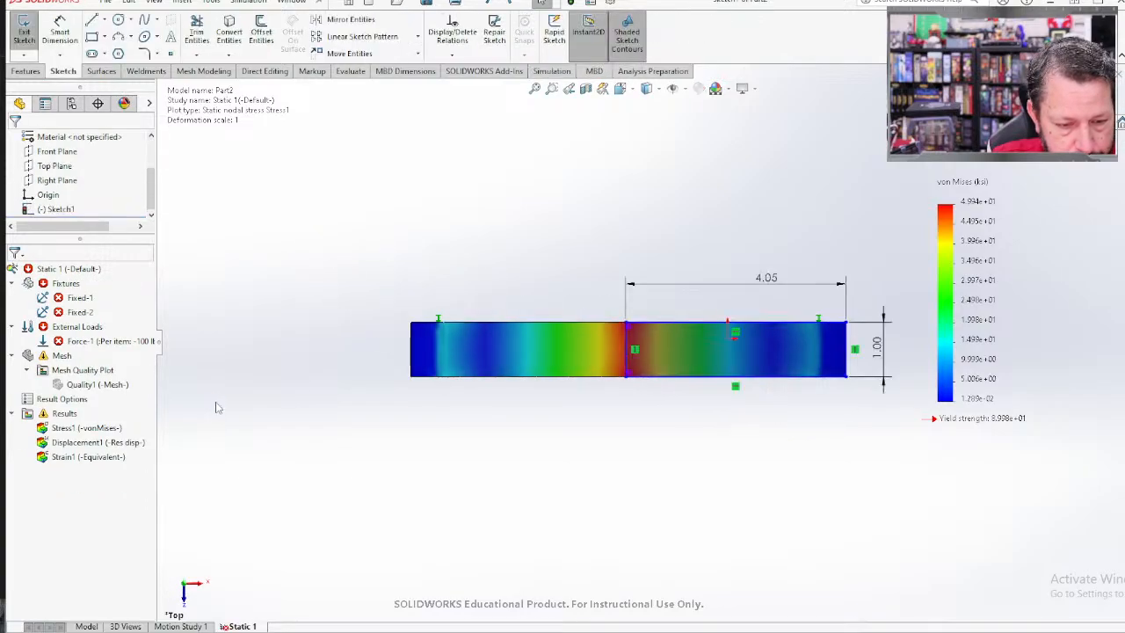
key(ctrl+z)
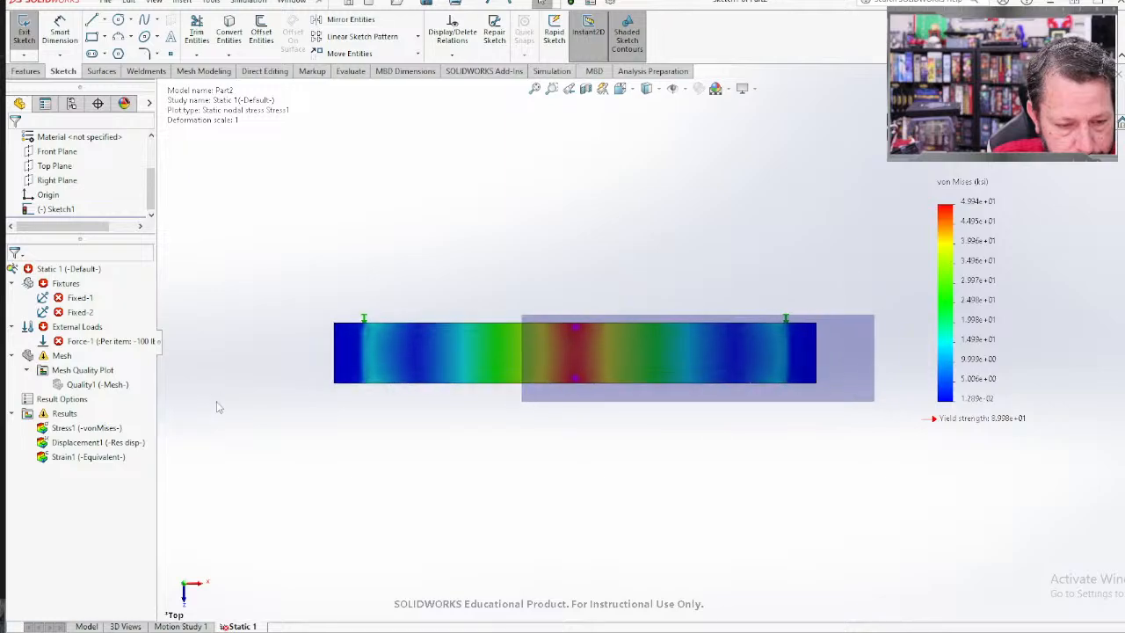
key(ctrl+z)
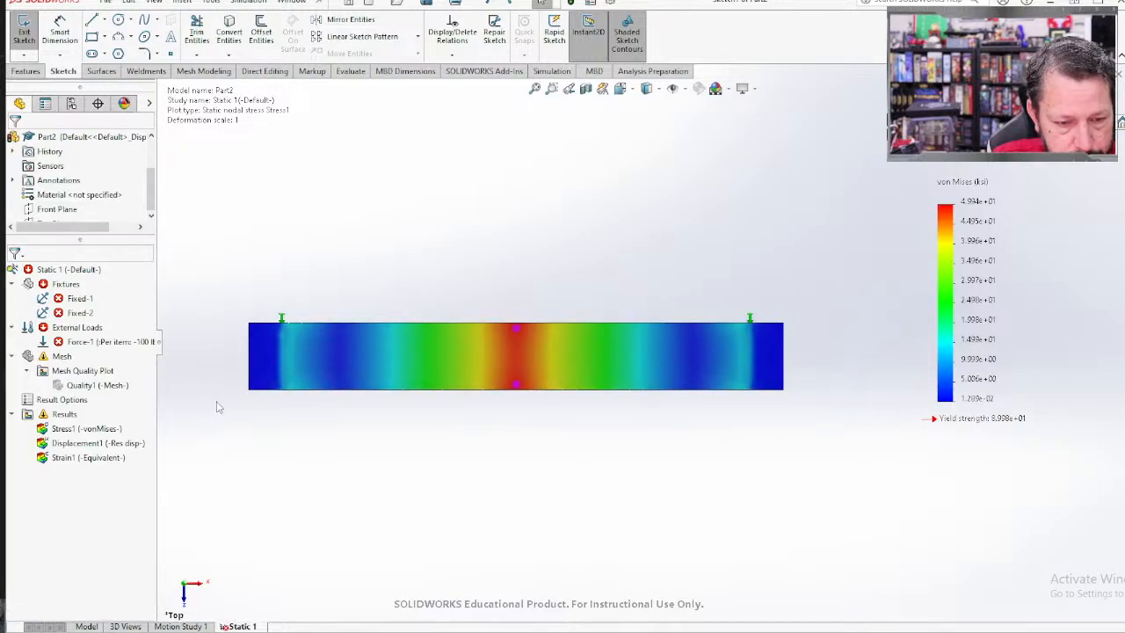
key(ctrl+z)
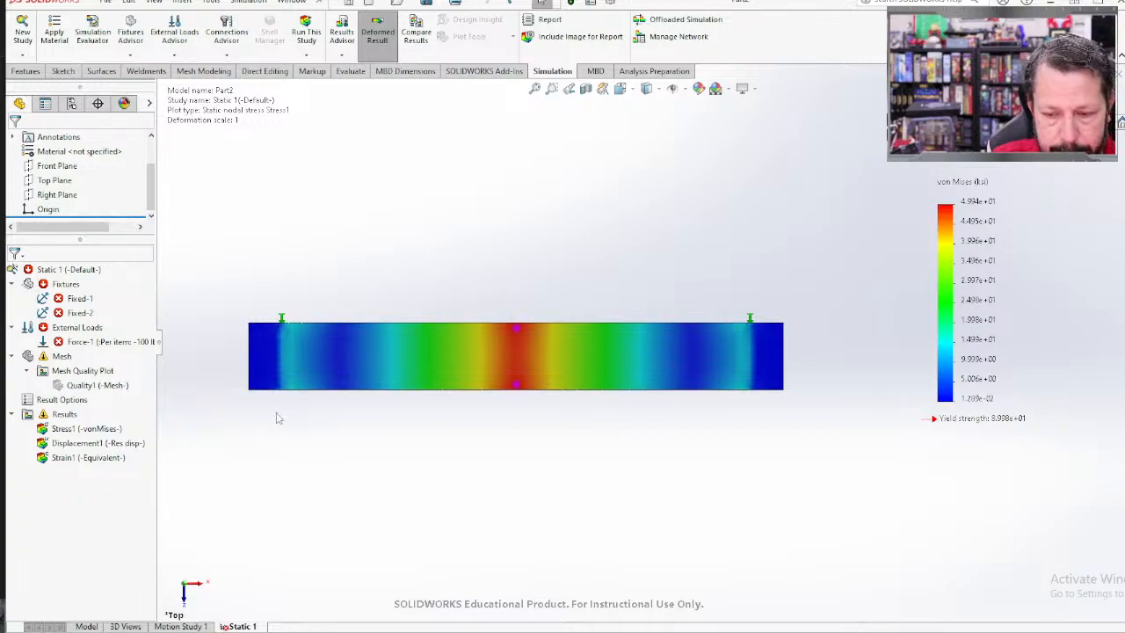
Step: Delete the Fixed-2 fixture from the Static 1 study
middle_drag(226, 431, 167, 389)
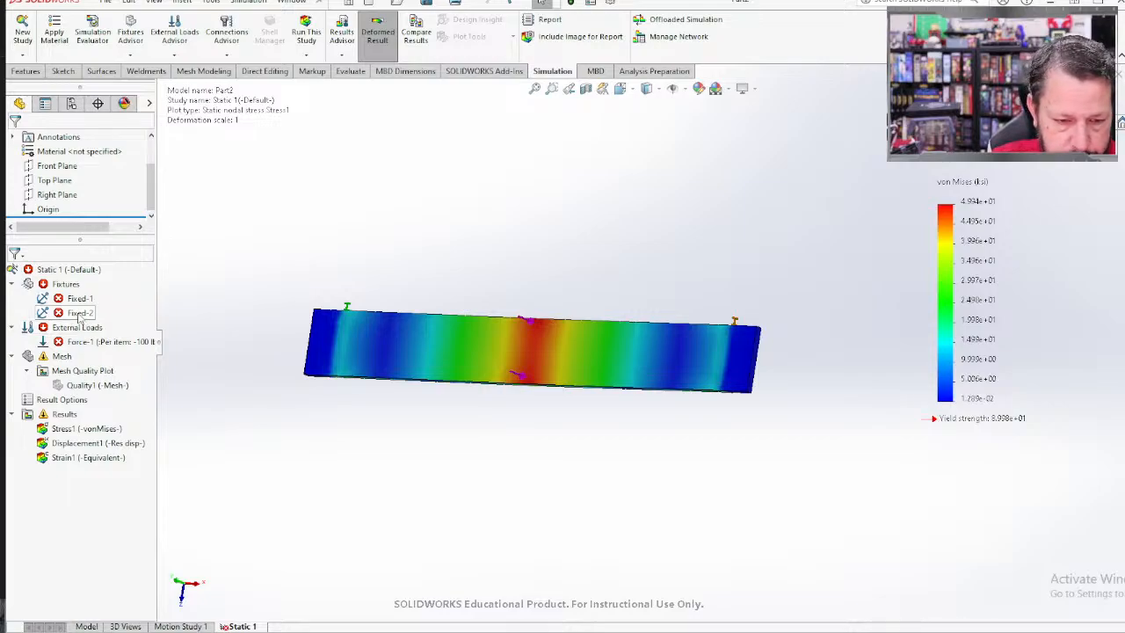
right_click(79, 314)
click(110, 436)
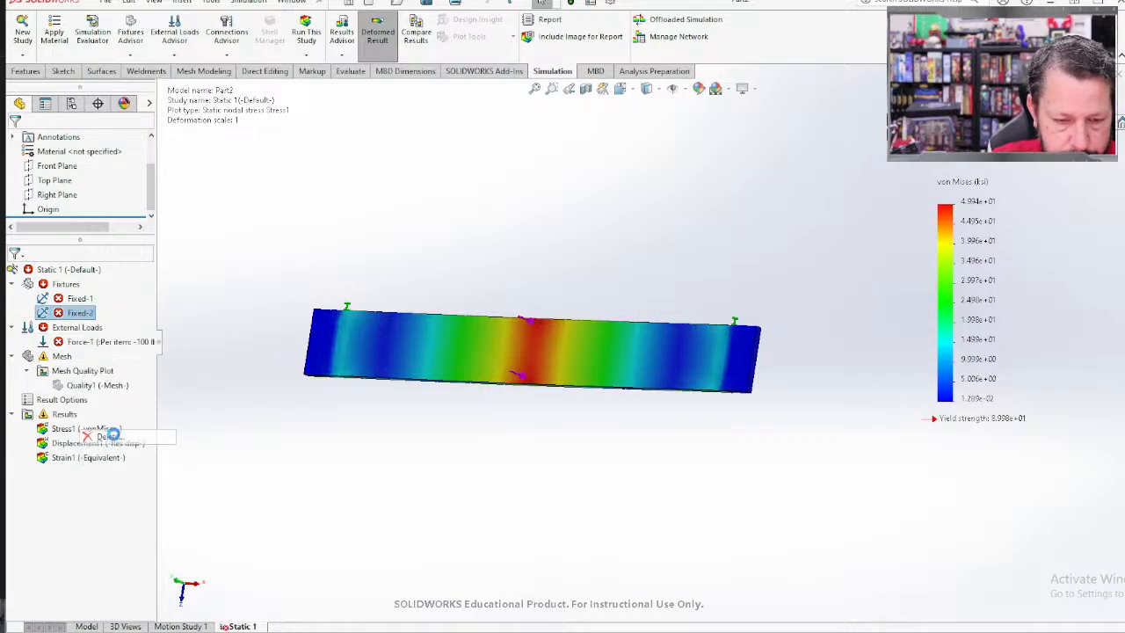
click(675, 243)
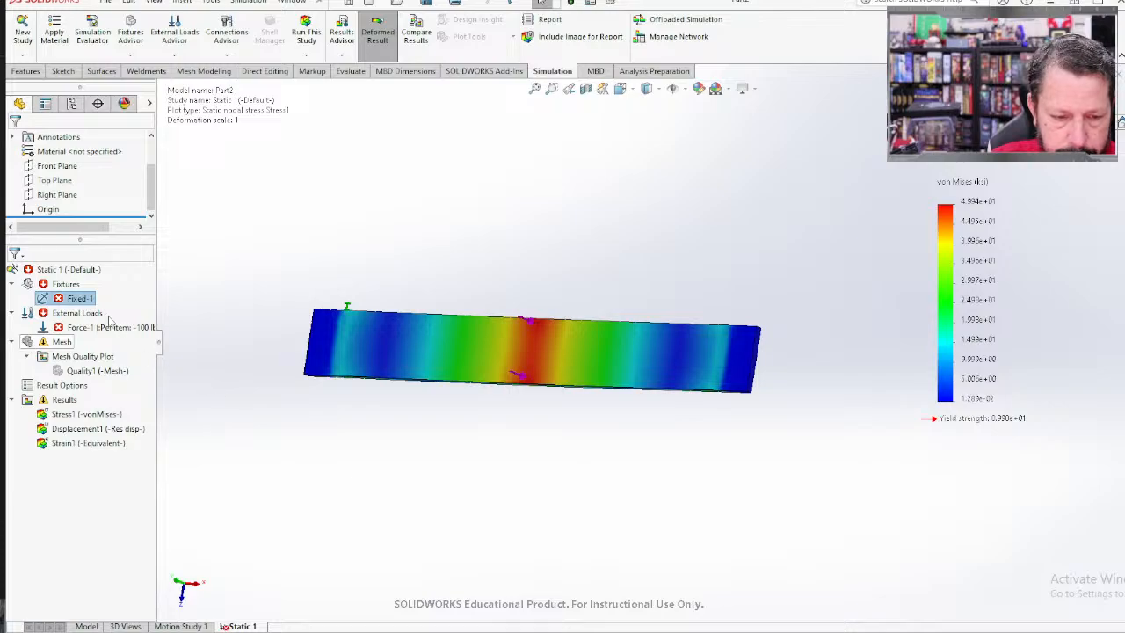
right_click(62, 284)
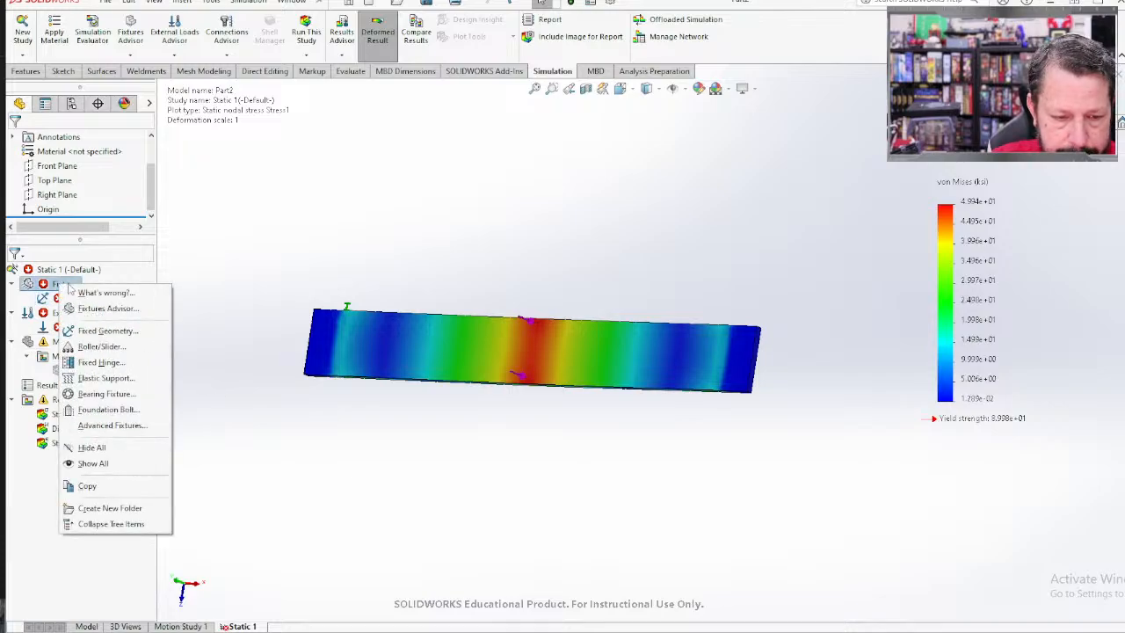
click(109, 425)
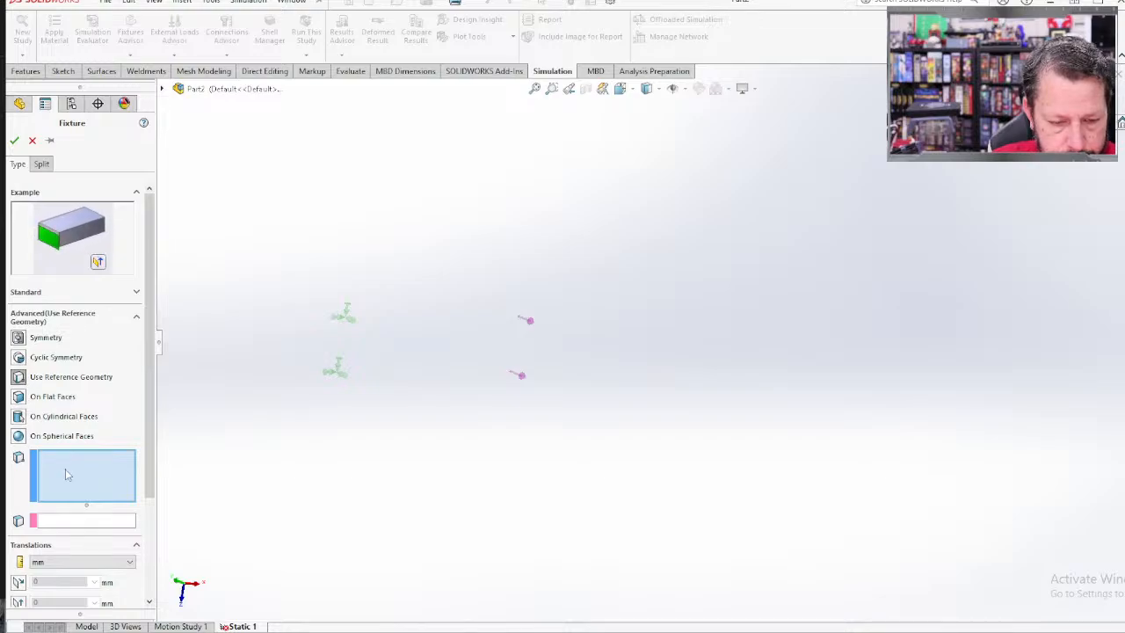
middle_drag(500, 427, 646, 361)
click(33, 142)
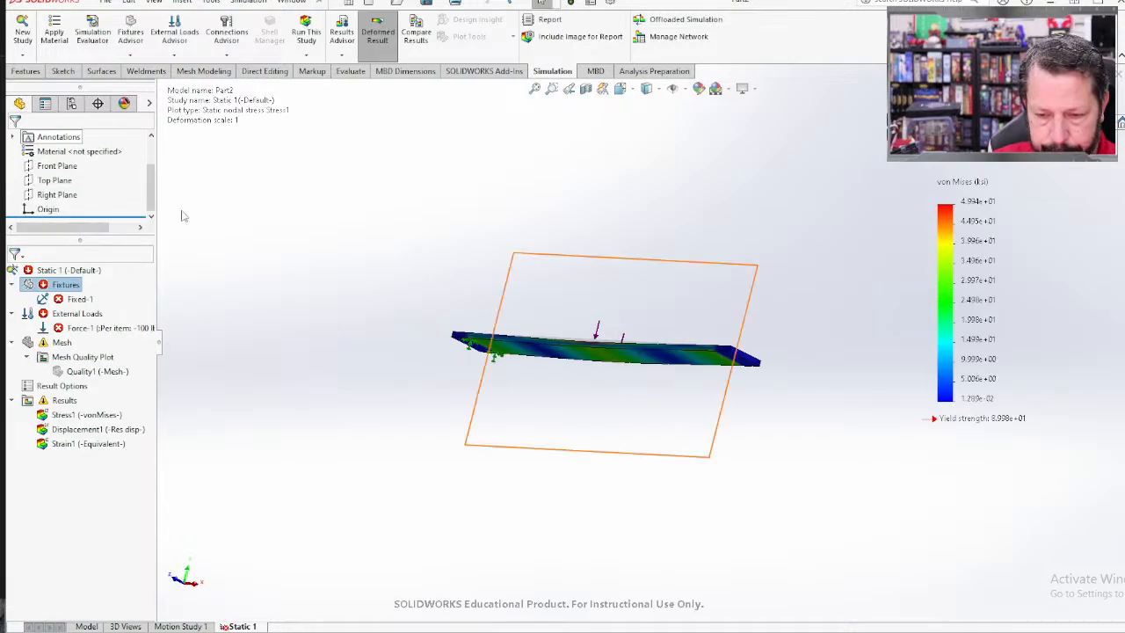
scroll(711, 387, down, 3)
middle_drag(433, 299, 444, 348)
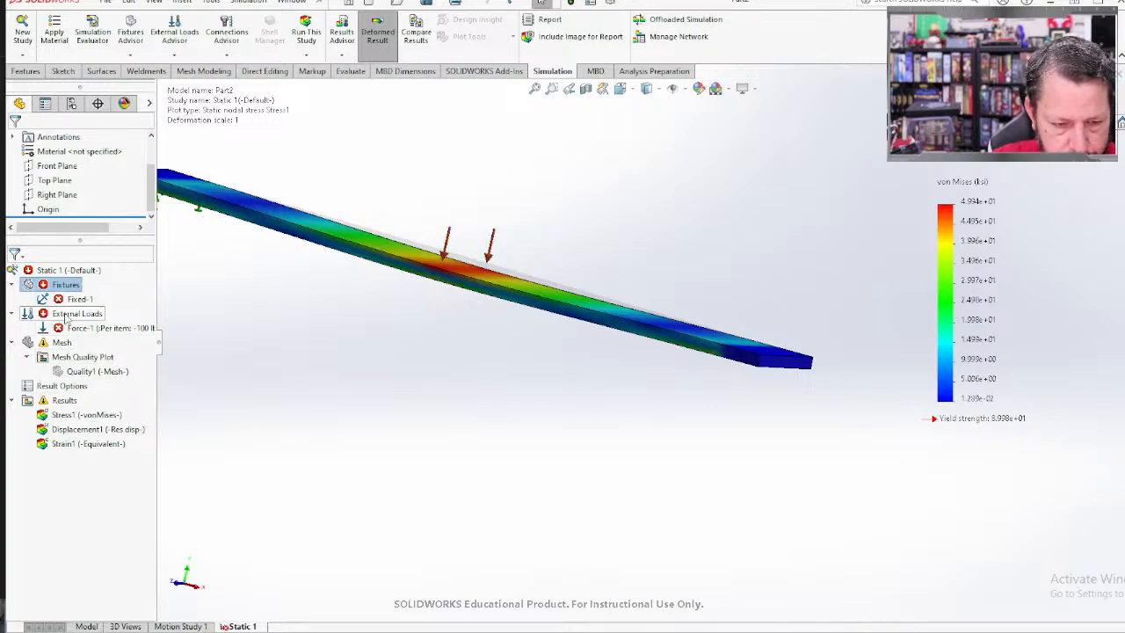
right_click(61, 284)
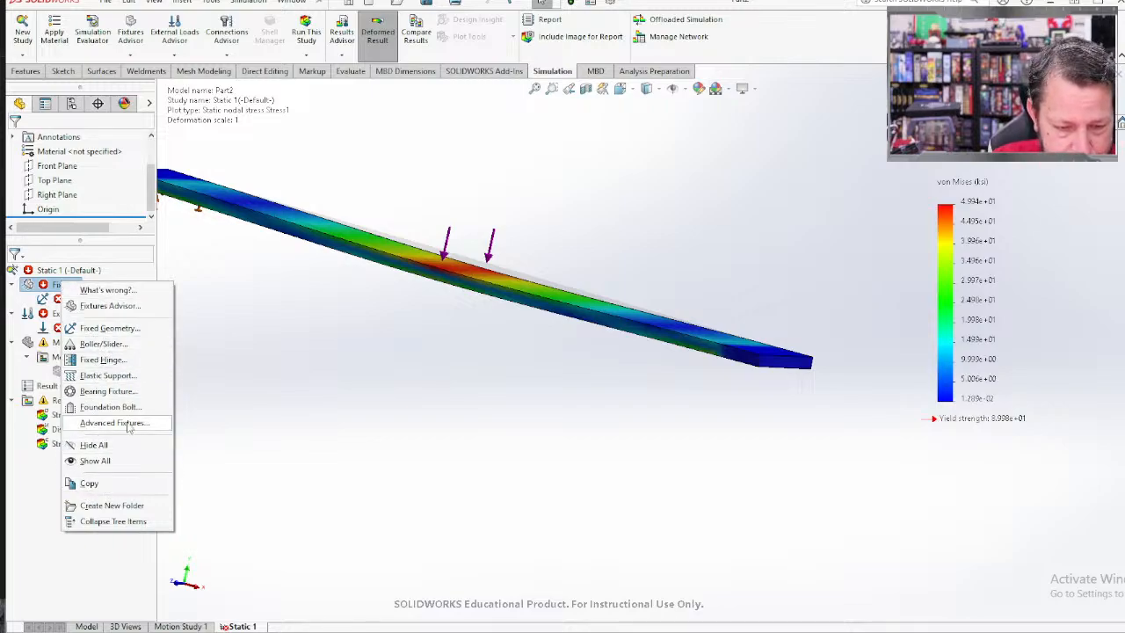
key(Escape)
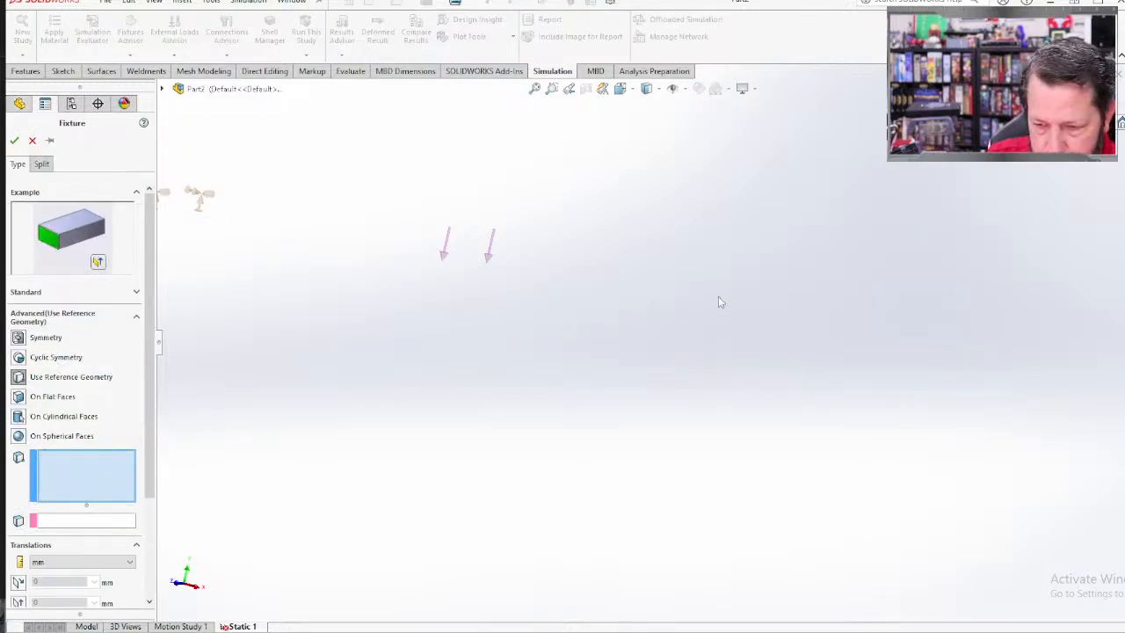
middle_drag(572, 322, 542, 328)
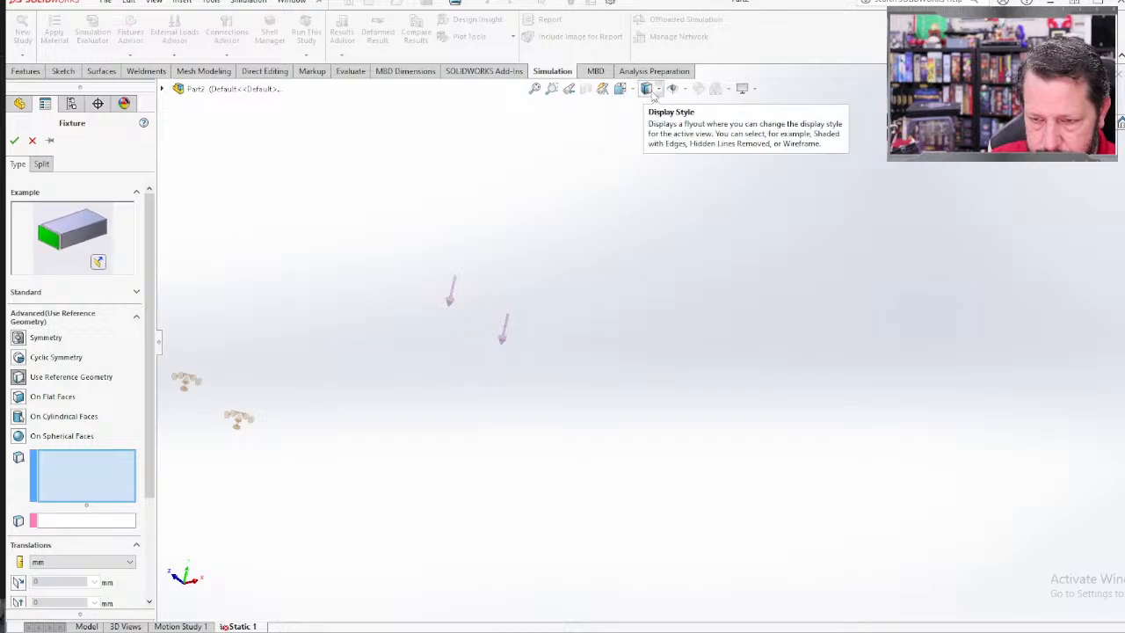
click(655, 90)
click(651, 126)
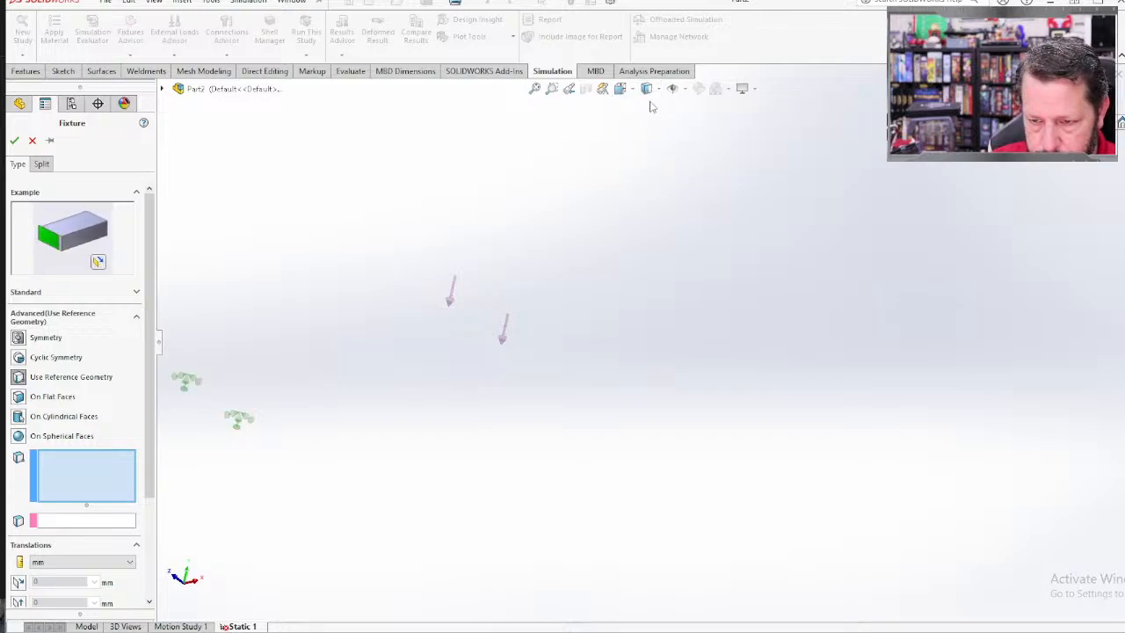
click(648, 88)
click(651, 112)
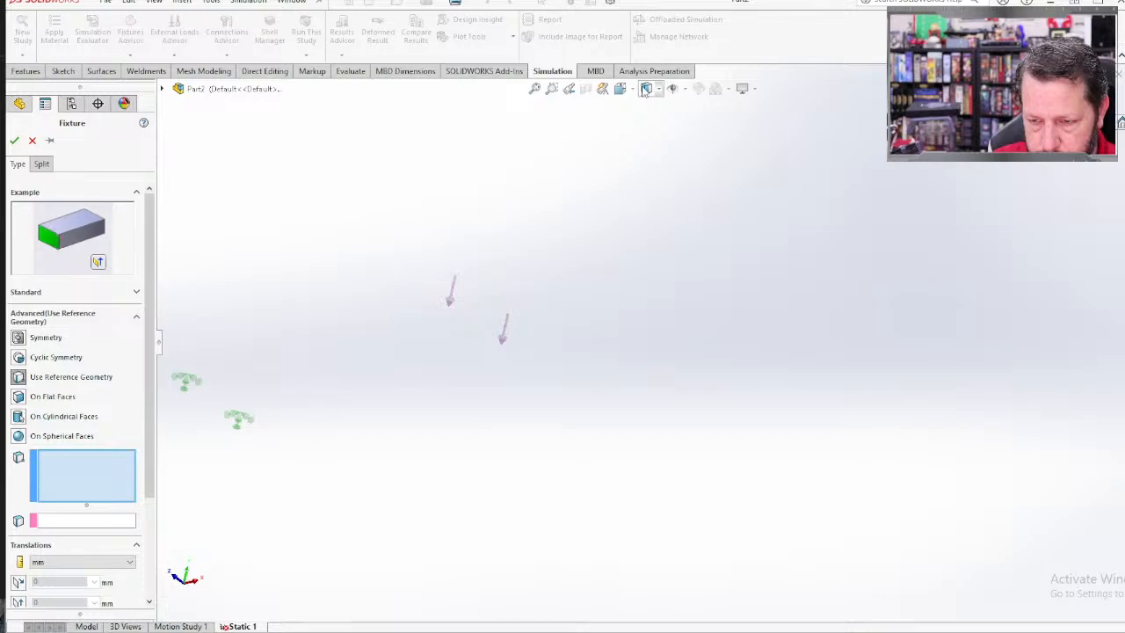
click(33, 140)
Step: Examine the von Mises stress plot on the beam's top and underside, comparing the regions around both end supports with midspan
middle_drag(359, 259, 313, 349)
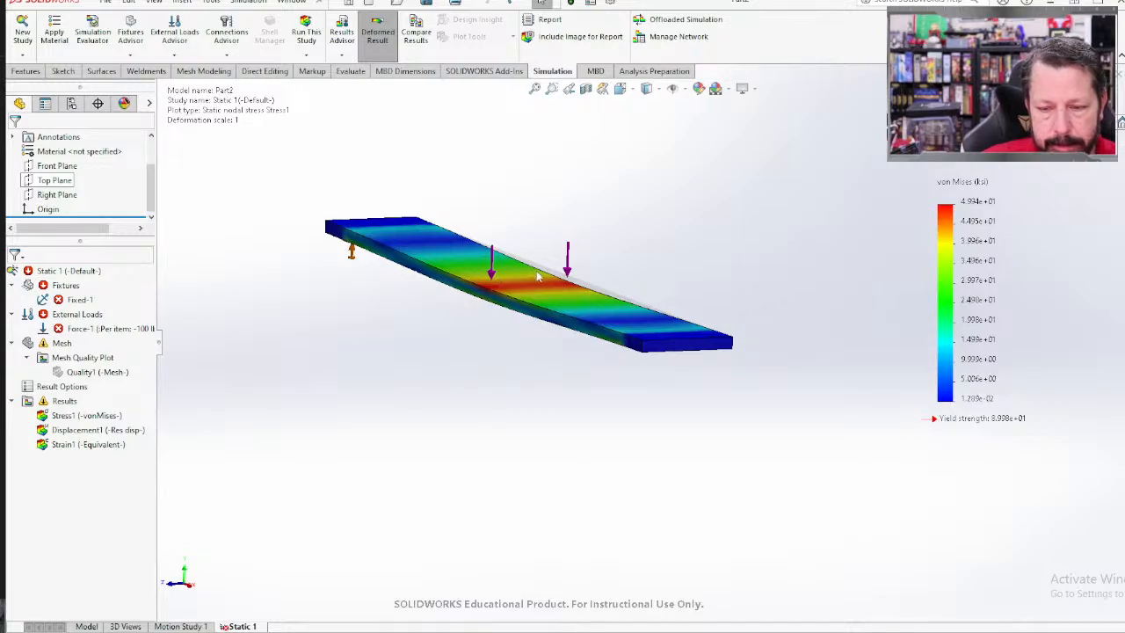
middle_drag(479, 358, 485, 325)
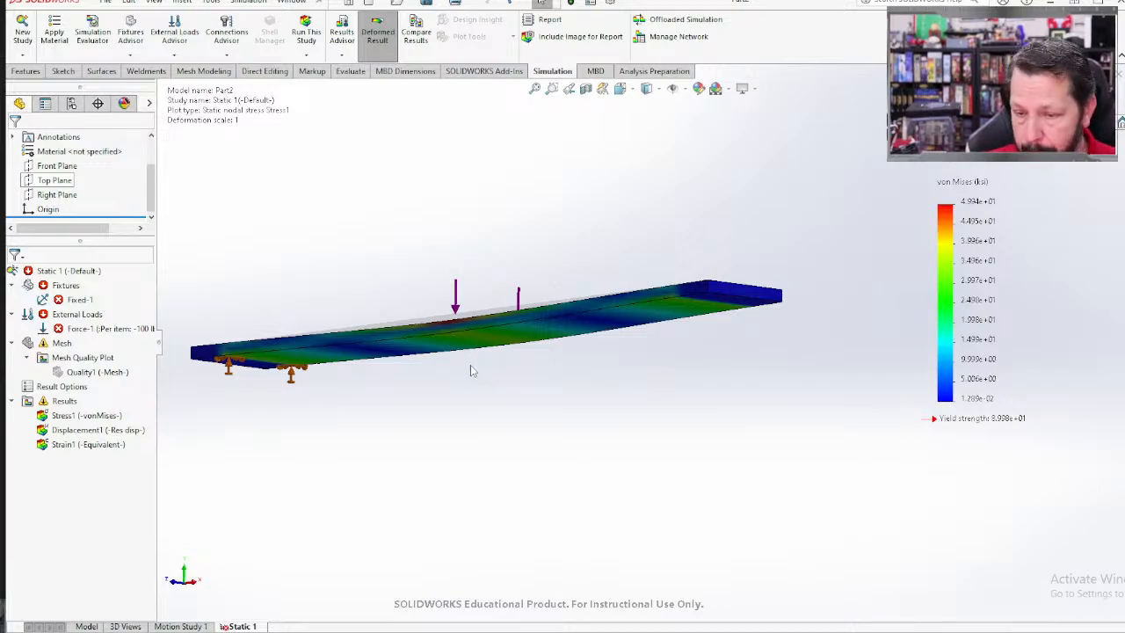
middle_drag(472, 258, 479, 312)
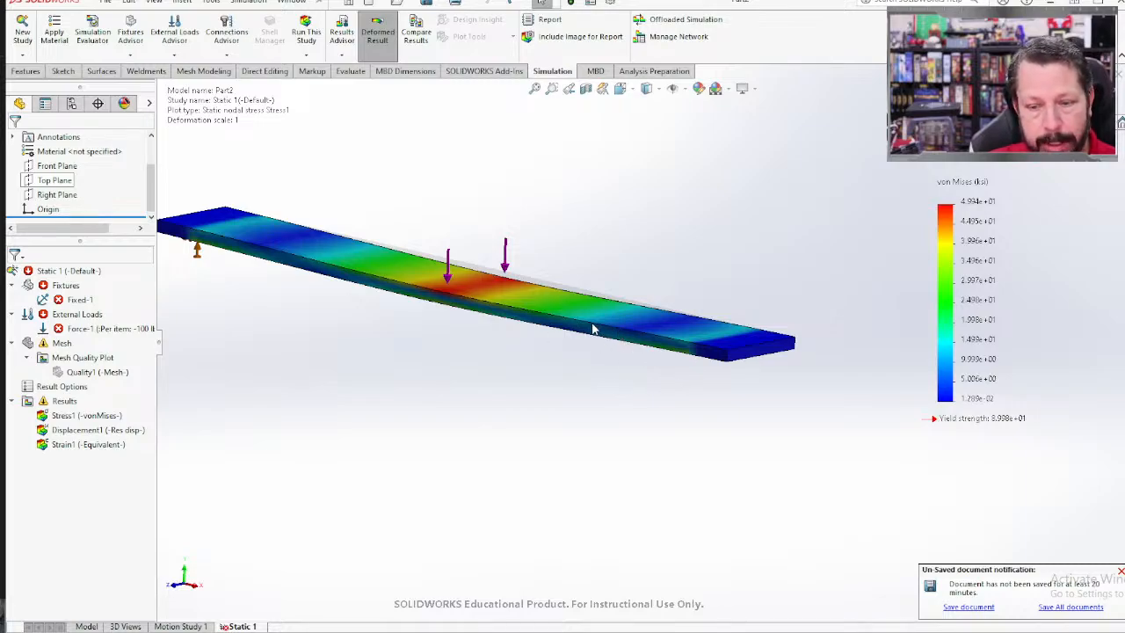
middle_drag(680, 349, 689, 257)
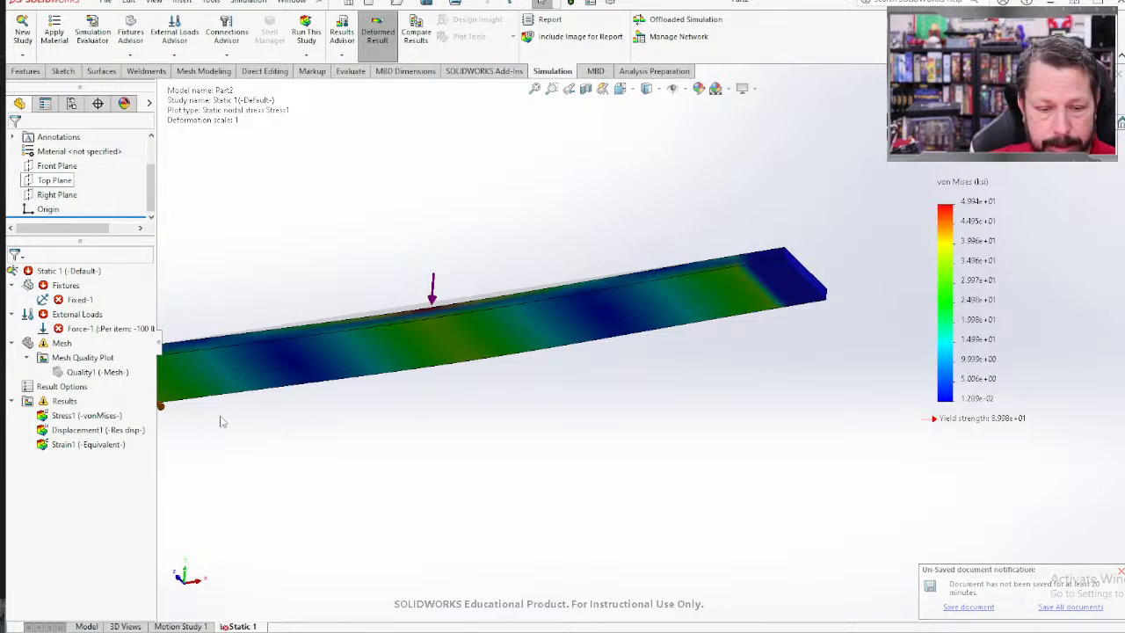
scroll(221, 416, up, 3)
scroll(258, 402, down, 6)
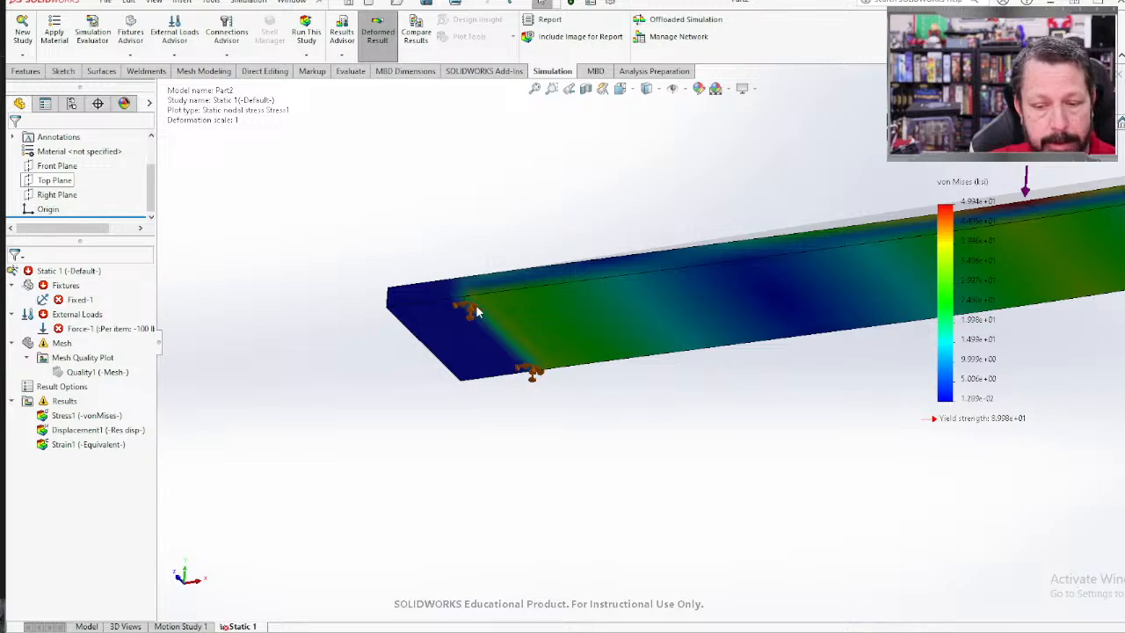
scroll(477, 312, up, 6)
scroll(911, 287, down, 1)
scroll(912, 287, up, 2)
scroll(875, 298, down, 6)
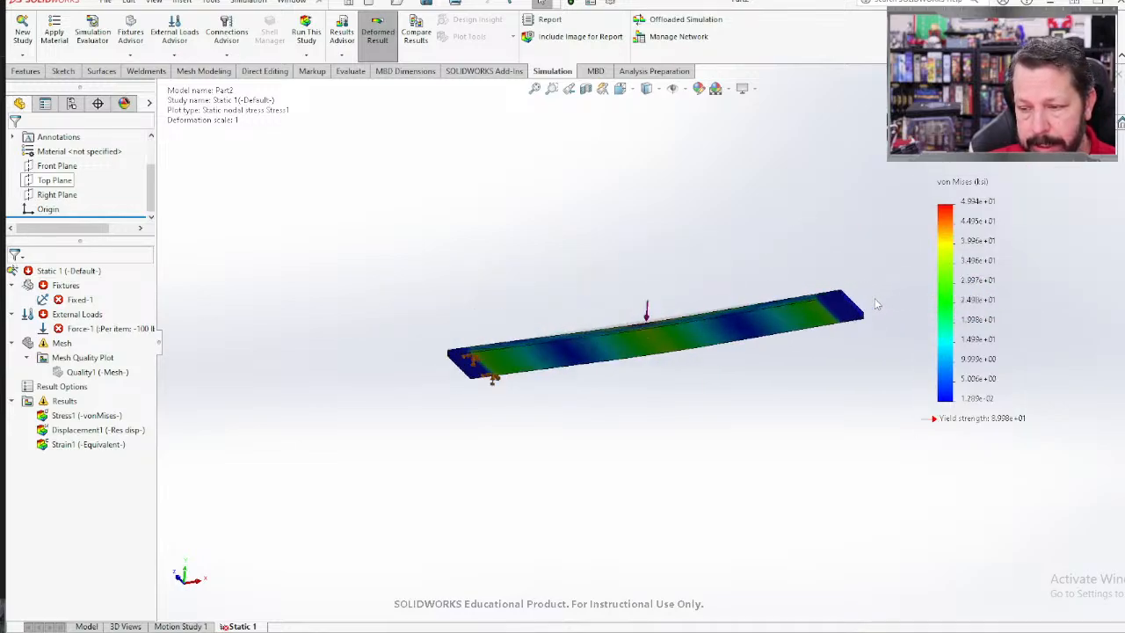
scroll(703, 350, down, 2)
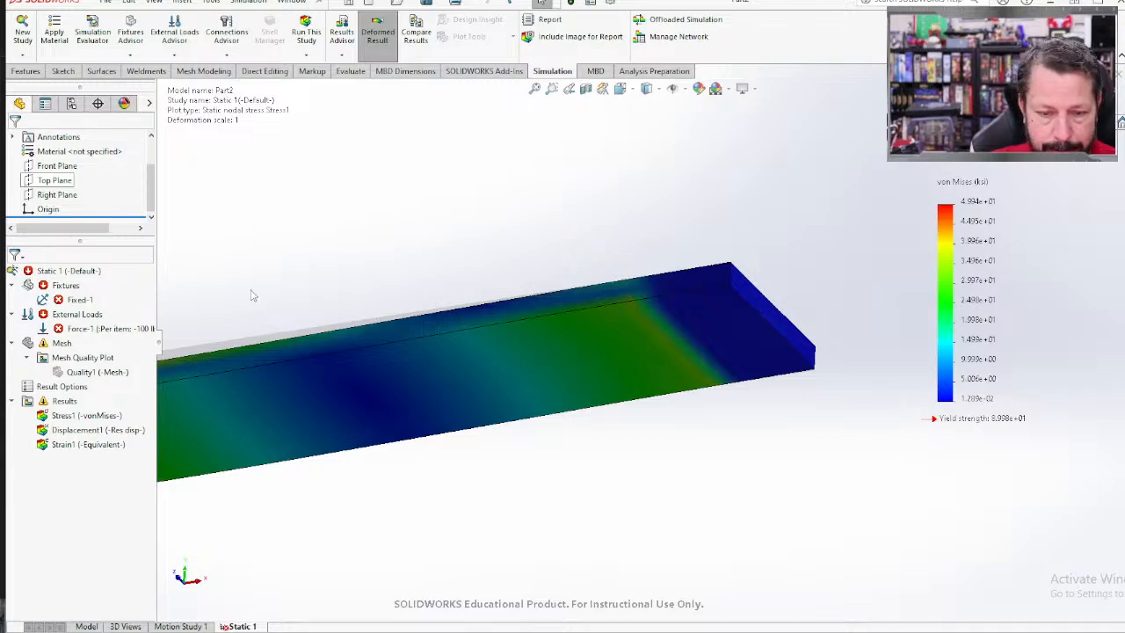
key(f)
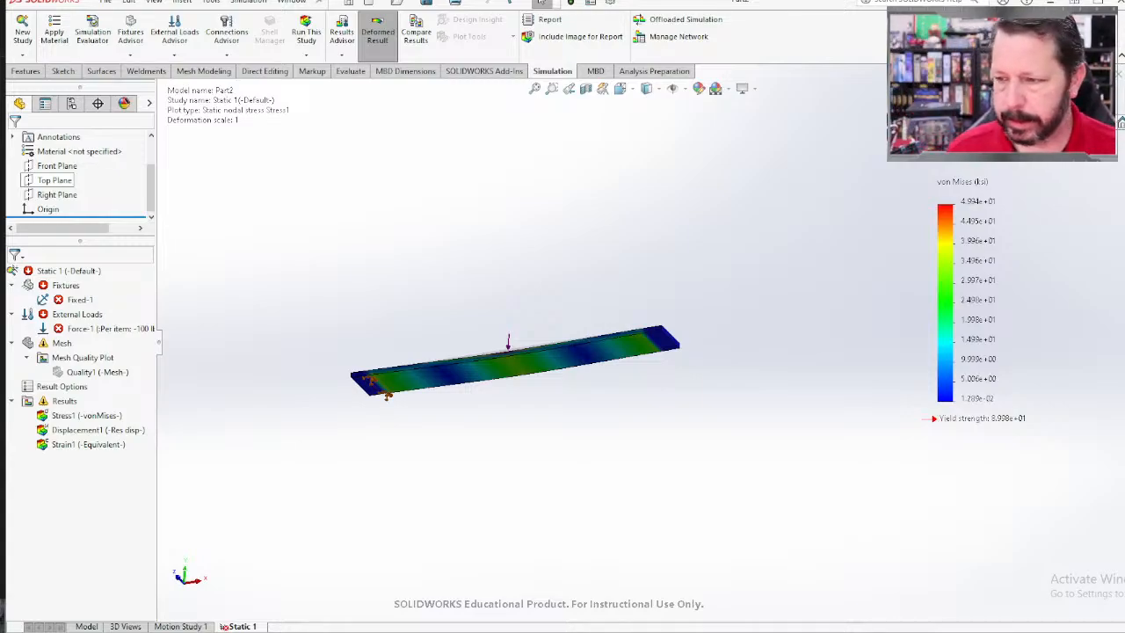
Step: Close SOLIDWORKS without saving the part and switch to the WeBWorK homework sets page in the browser
click(1121, 4)
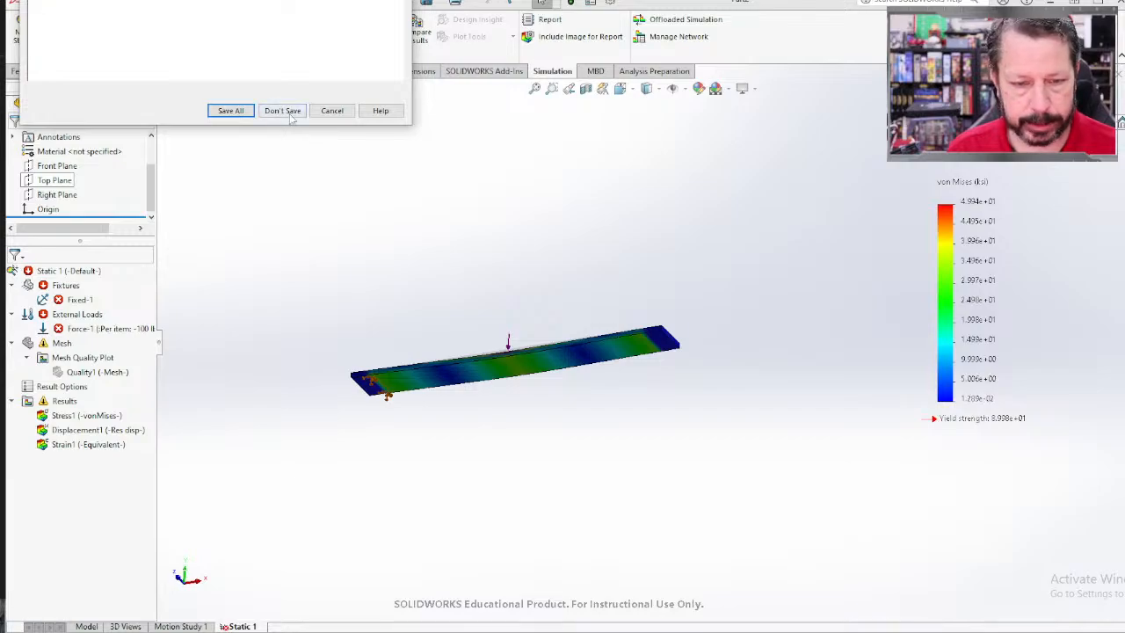
click(289, 115)
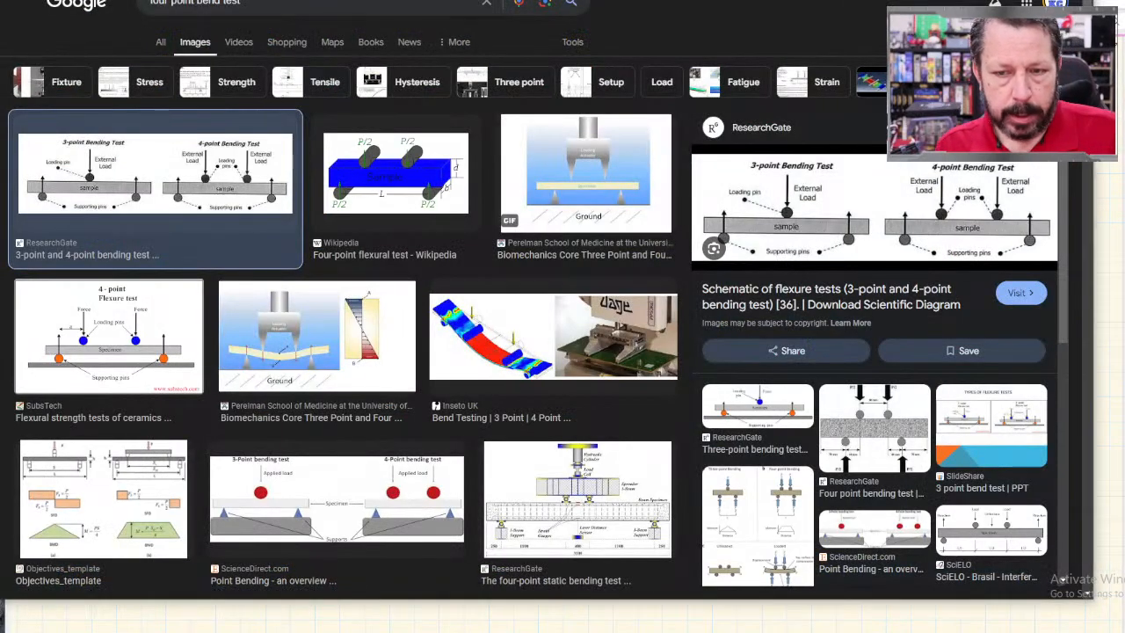
key(ctrl+Tab)
key(ctrl+Tab)
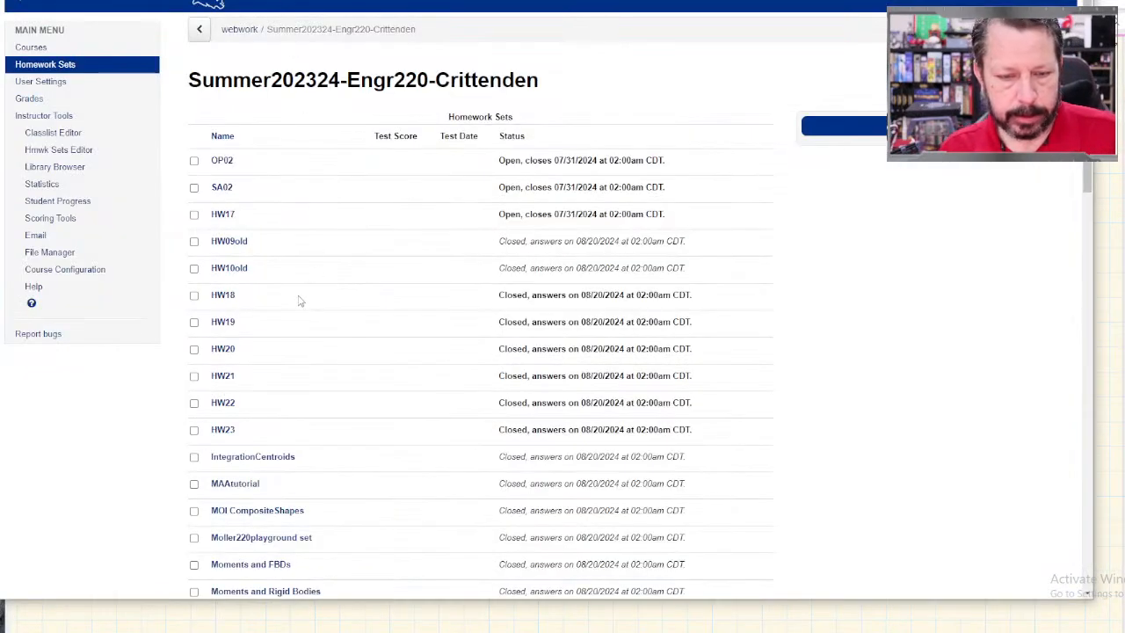
Step: Open Problem 1 of the OP02 homework set, signing back in with the saved credentials
click(219, 161)
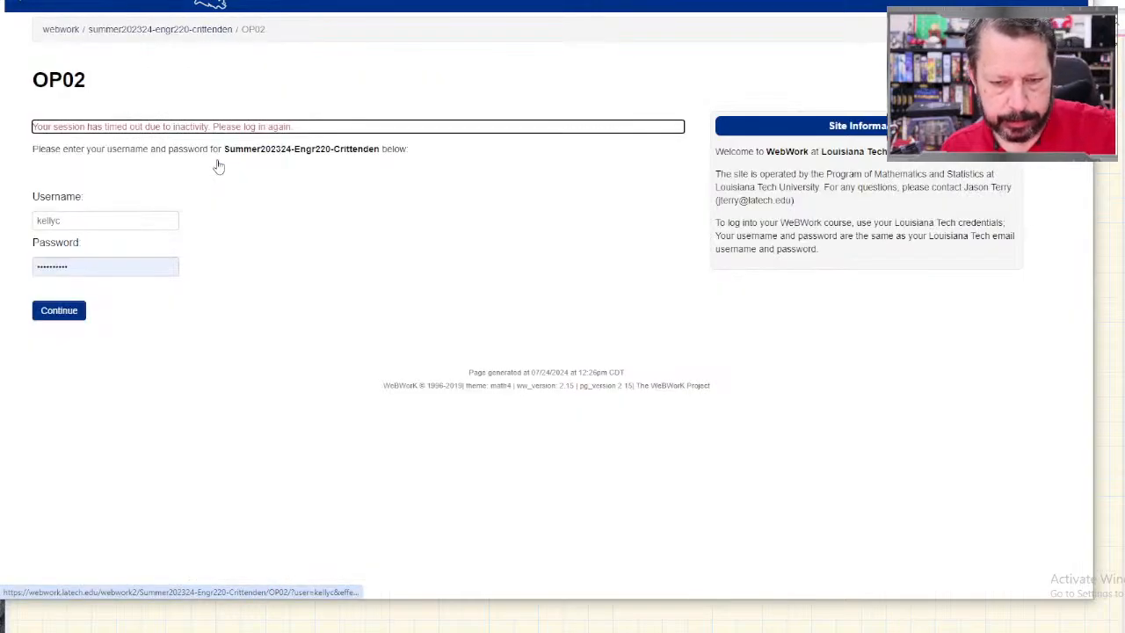
click(76, 312)
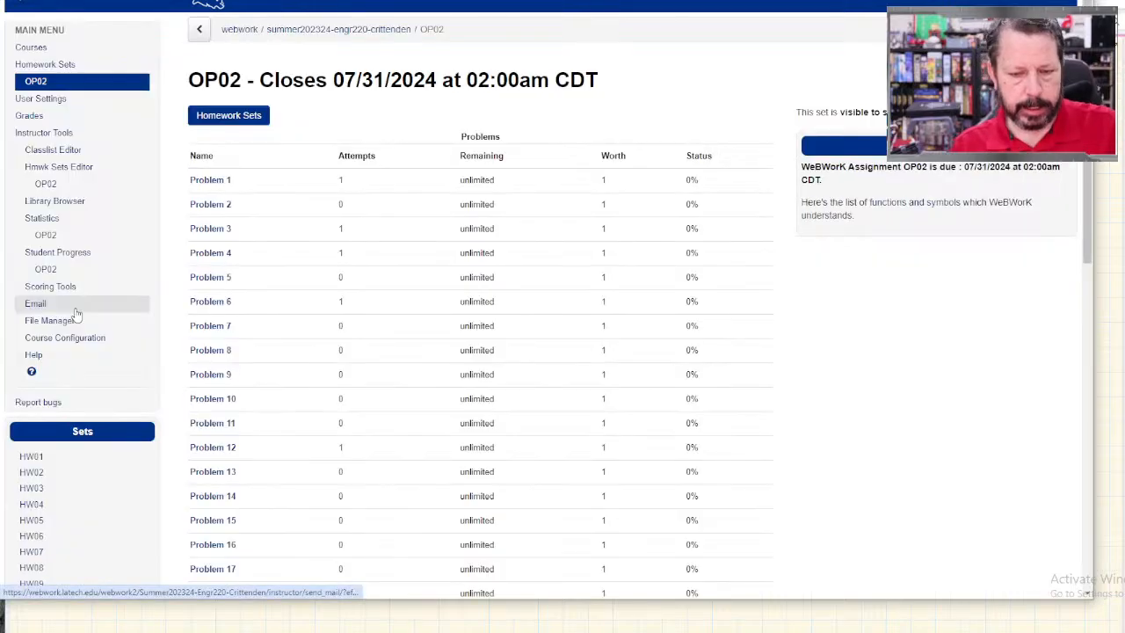
click(212, 182)
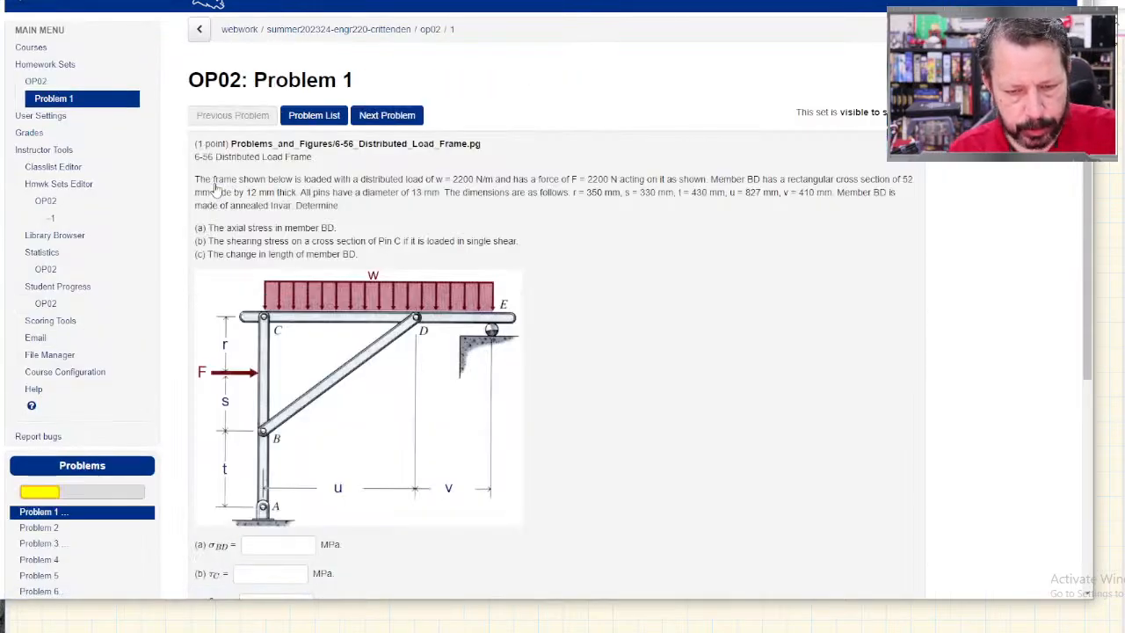
Step: Browse the OP02 problems one after another from Problem 2 through Problem 18, reviewing their beam and cross-section figures
click(394, 123)
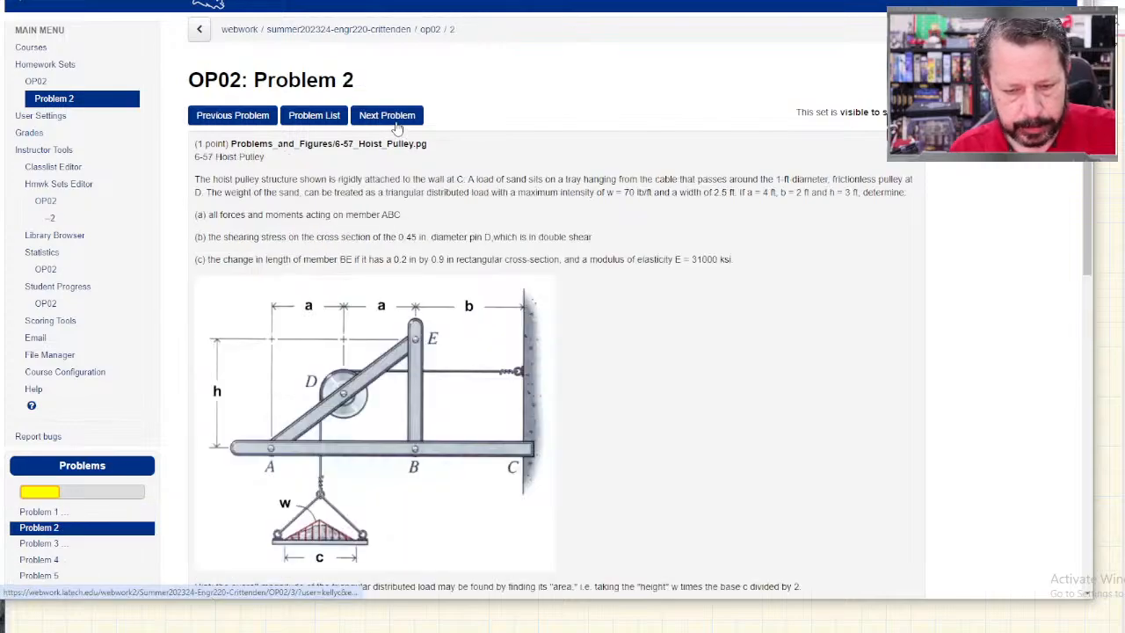
click(397, 123)
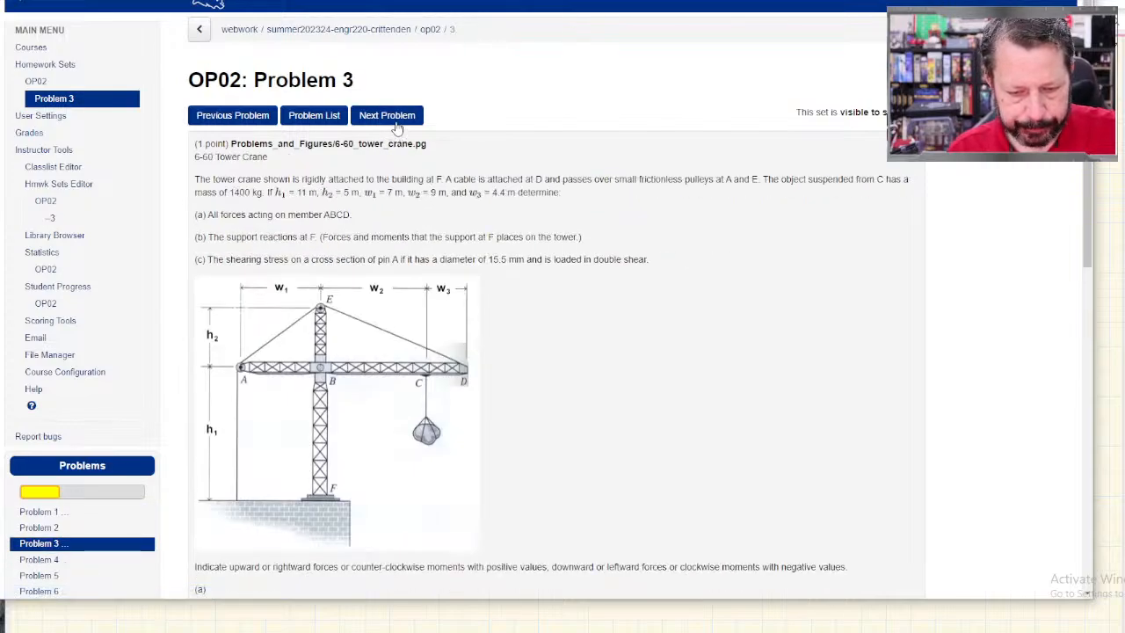
click(397, 125)
click(396, 126)
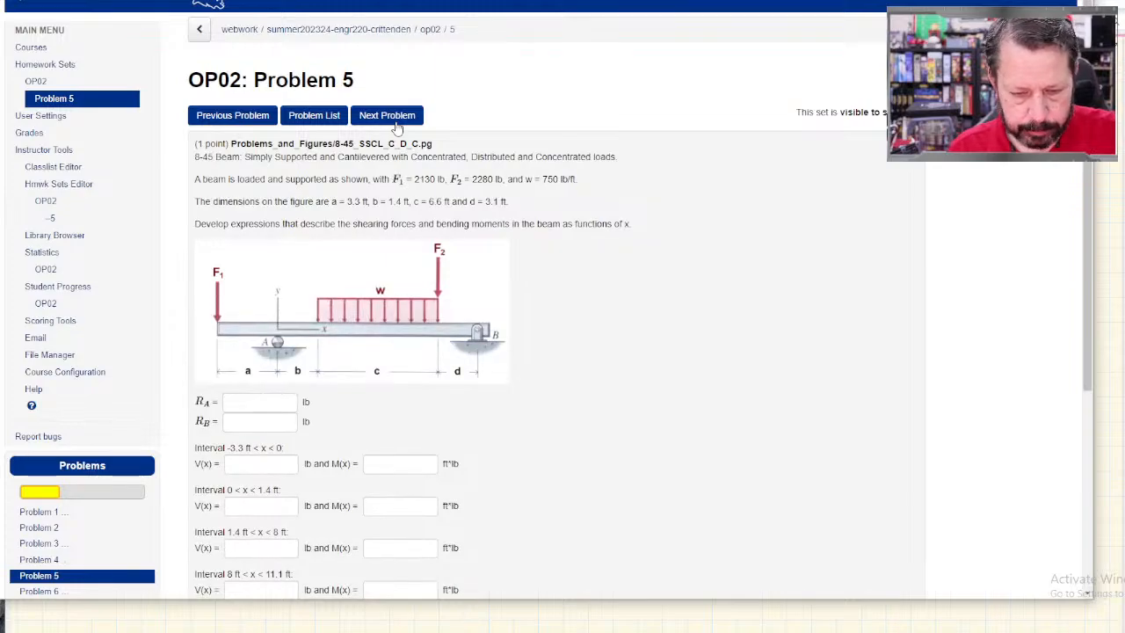
click(396, 125)
click(397, 126)
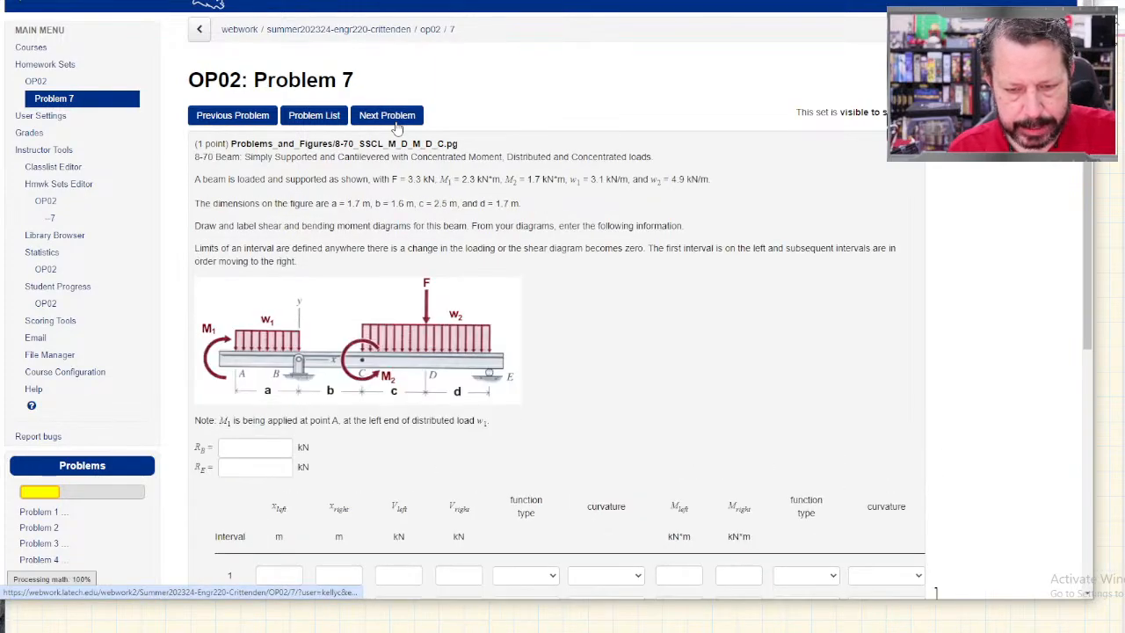
click(397, 126)
click(396, 125)
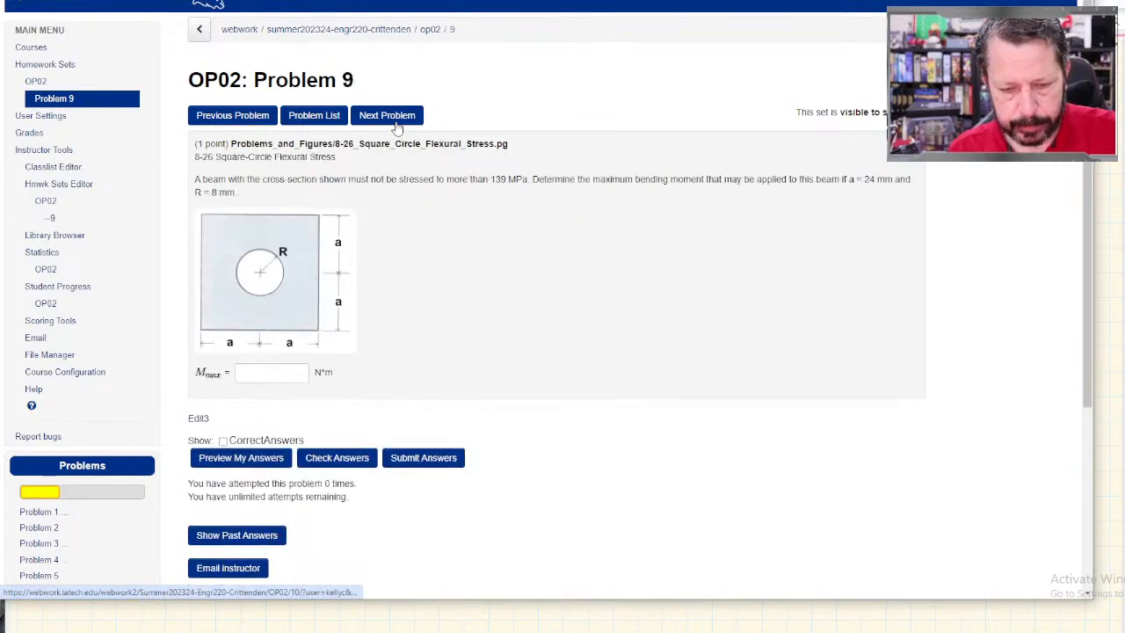
click(396, 125)
click(397, 126)
click(397, 126)
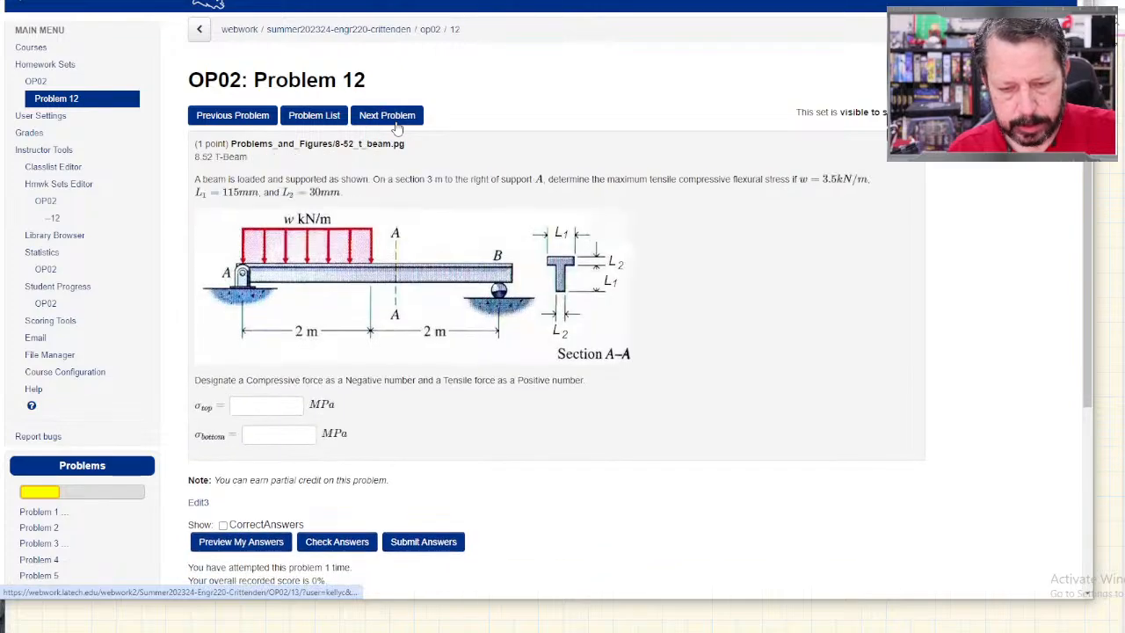
click(396, 126)
click(396, 126)
click(397, 126)
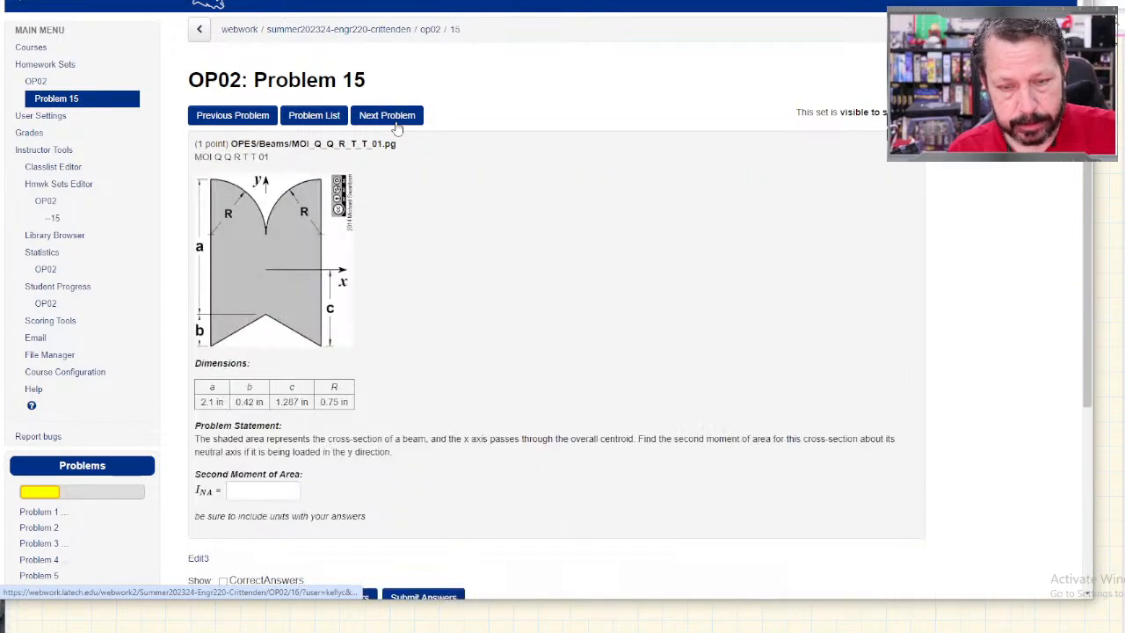
click(396, 126)
click(397, 126)
click(396, 126)
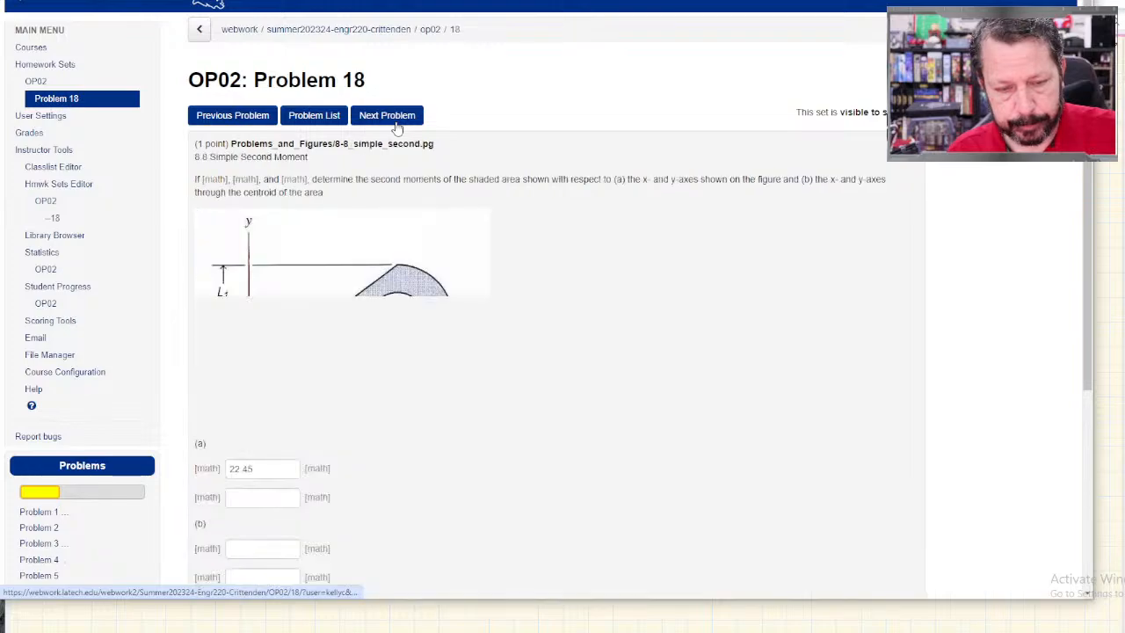
Step: Return to the list of homework sets and open the OP01 set
click(45, 64)
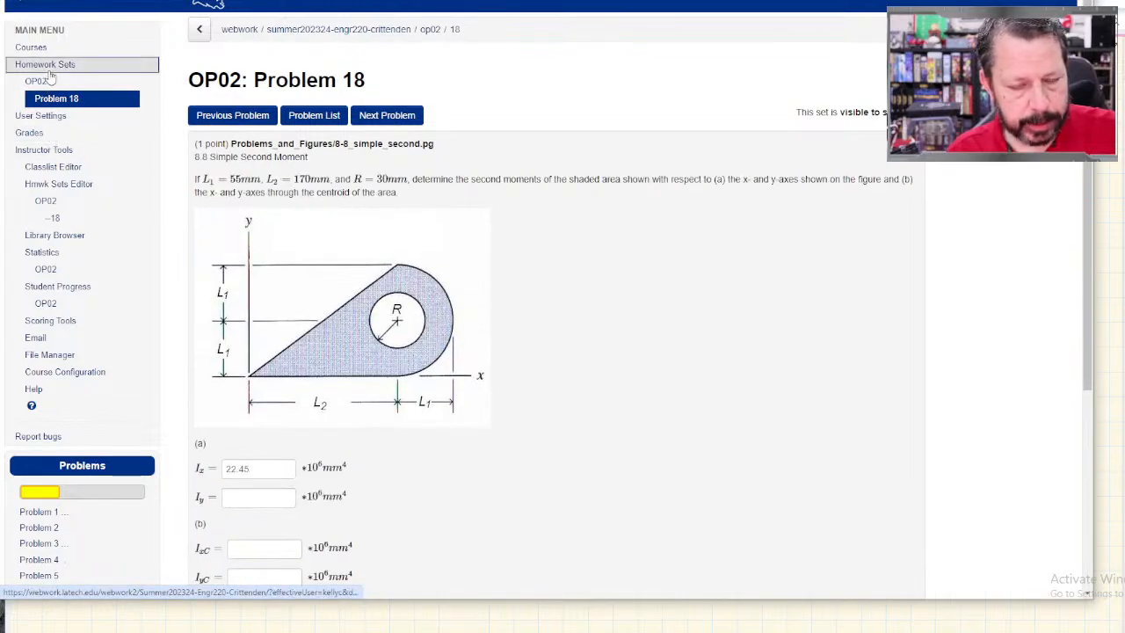
scroll(334, 276, down, 3)
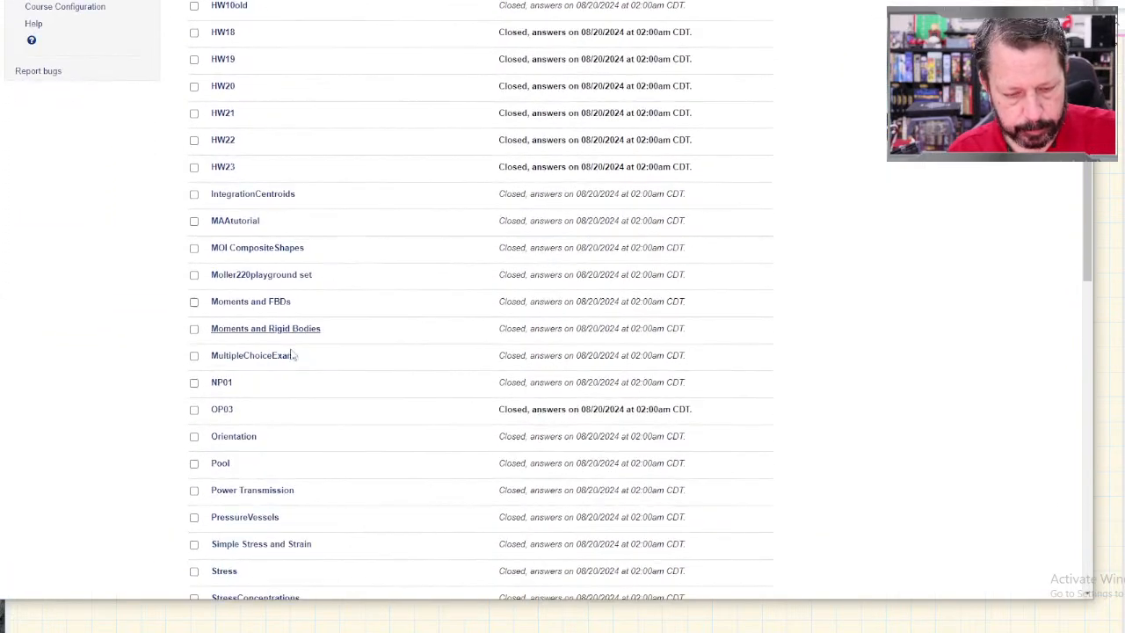
scroll(230, 392, down, 10)
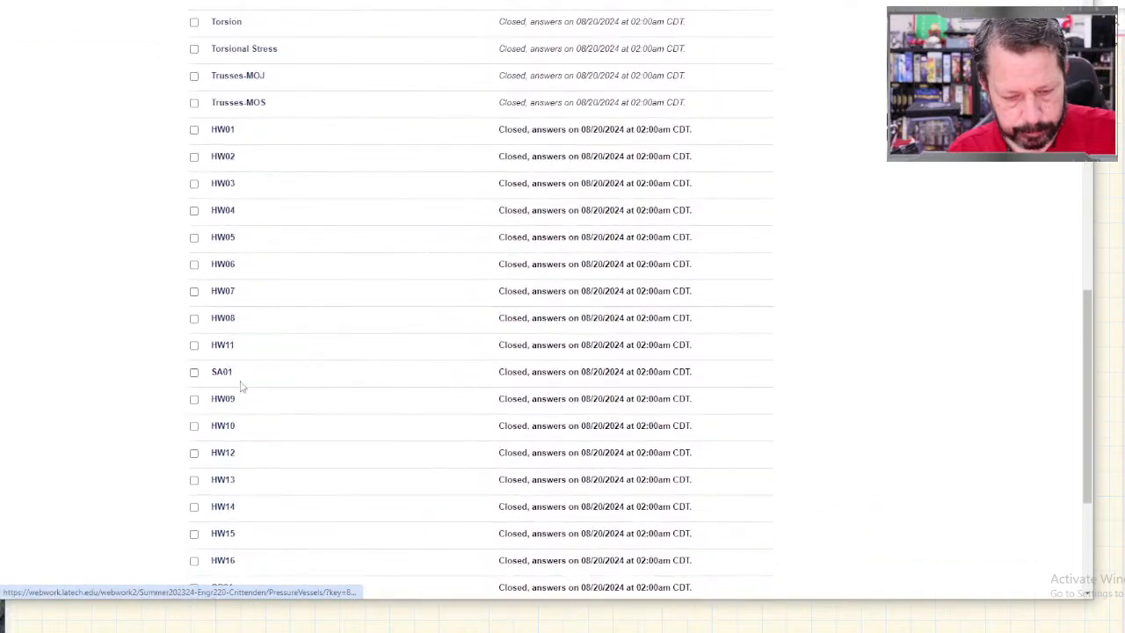
click(229, 343)
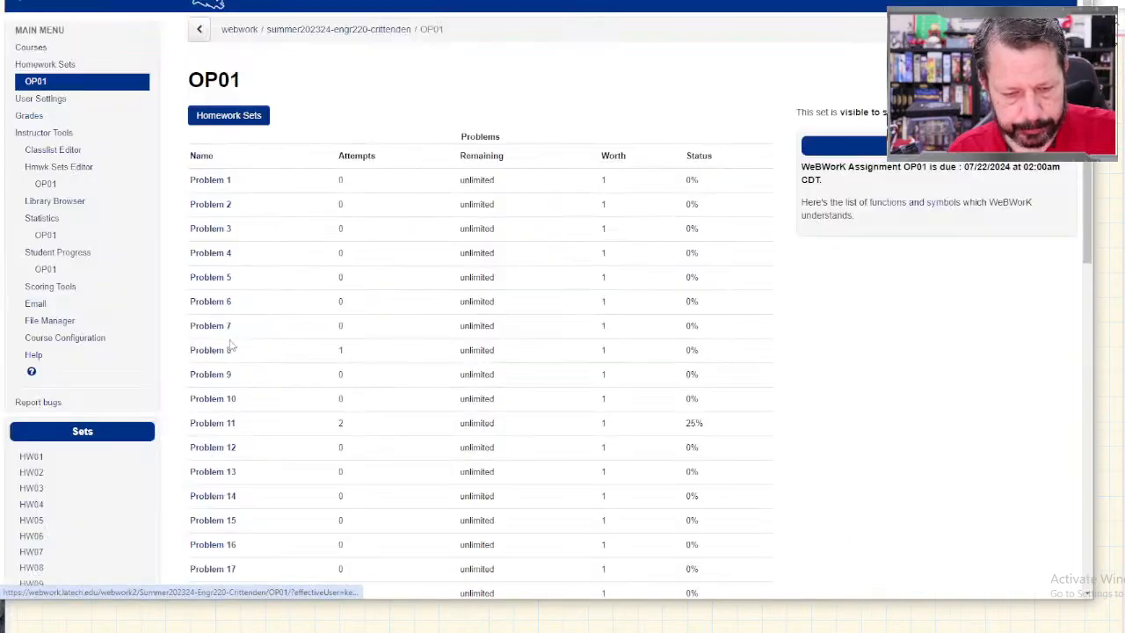
Step: View Problem 38, the last problem of the OP01 set, and go back to Problem 37
scroll(235, 360, down, 3)
scroll(224, 493, down, 5)
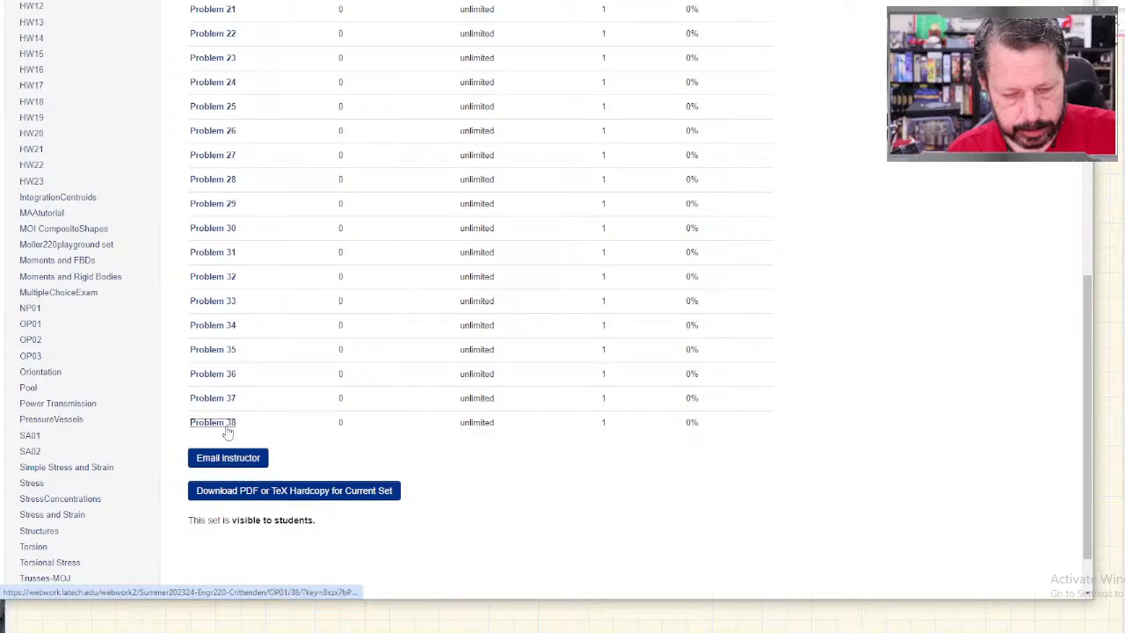
click(226, 427)
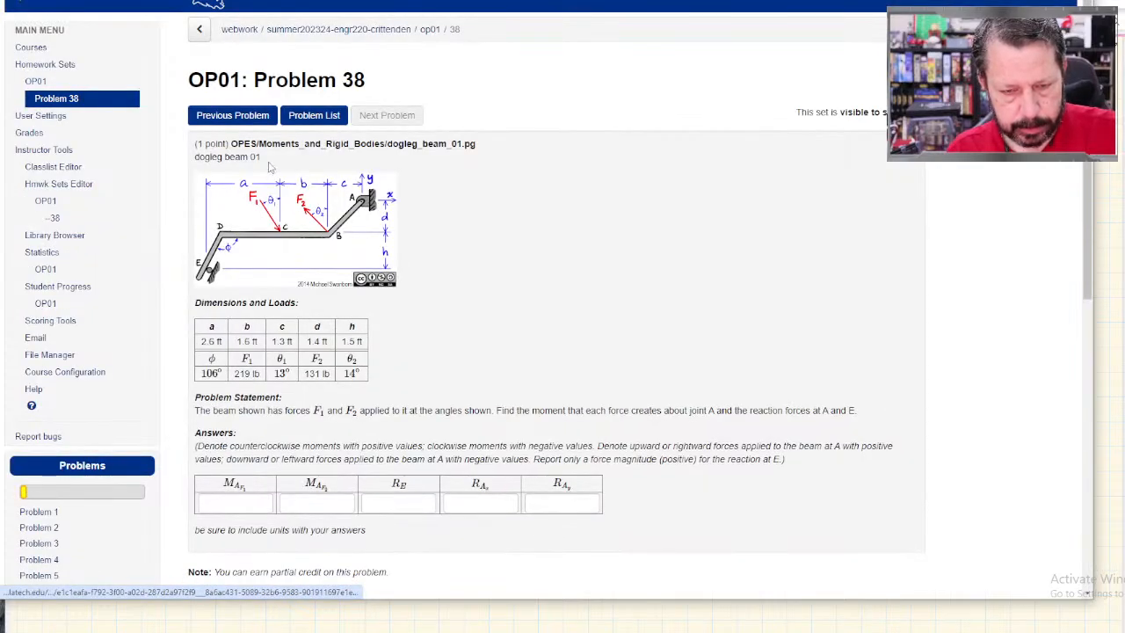
click(233, 115)
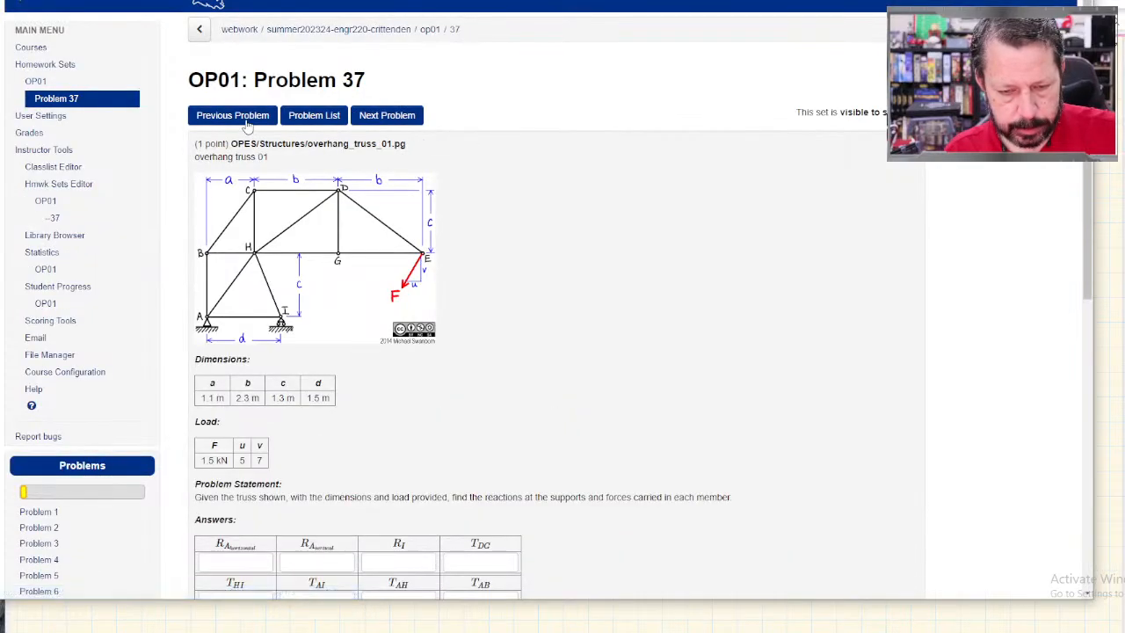
Step: Browse back through the OP01 problems before Problem 37, and return to the list of homework sets
click(233, 115)
click(247, 123)
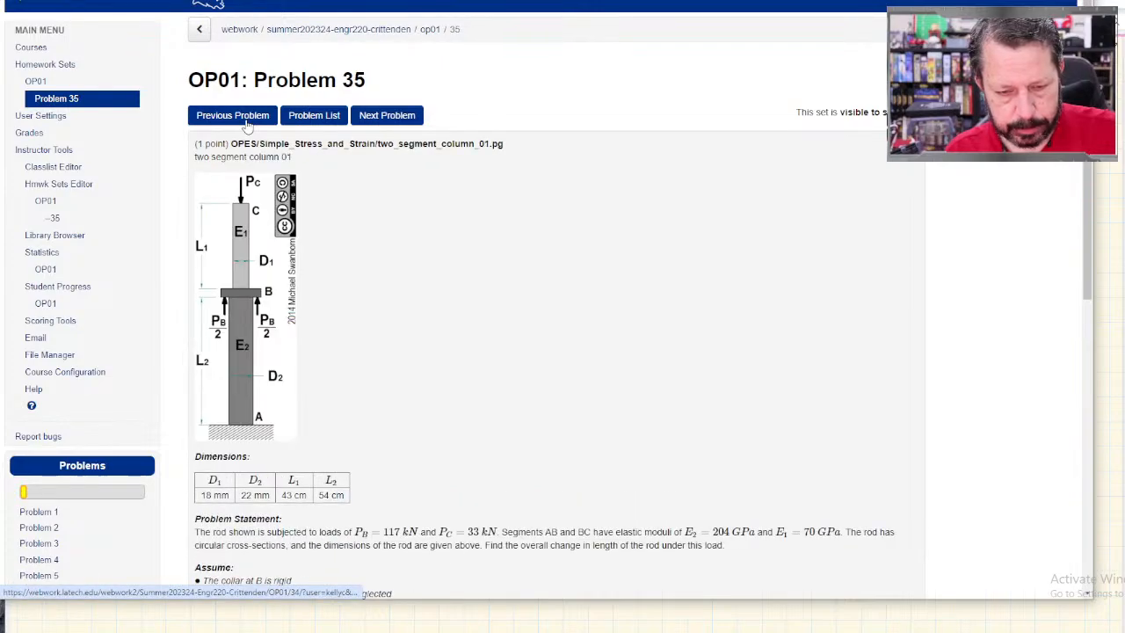
click(247, 123)
click(48, 65)
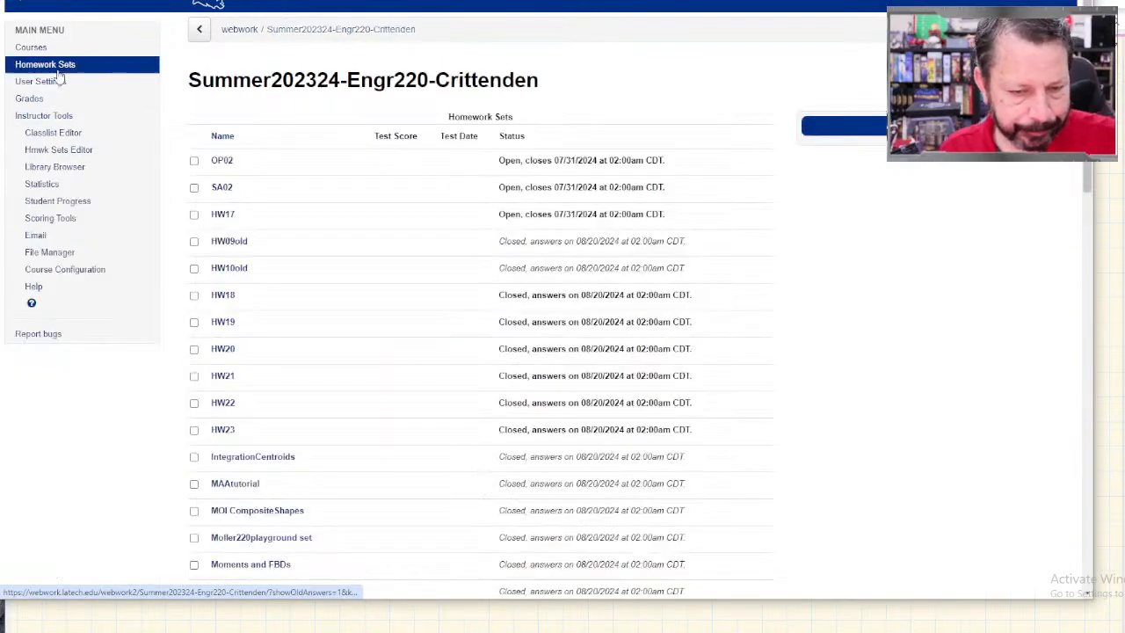
Step: Open the SA02 homework set and look through its problems in order from Problem 1 to Problem 6
click(222, 188)
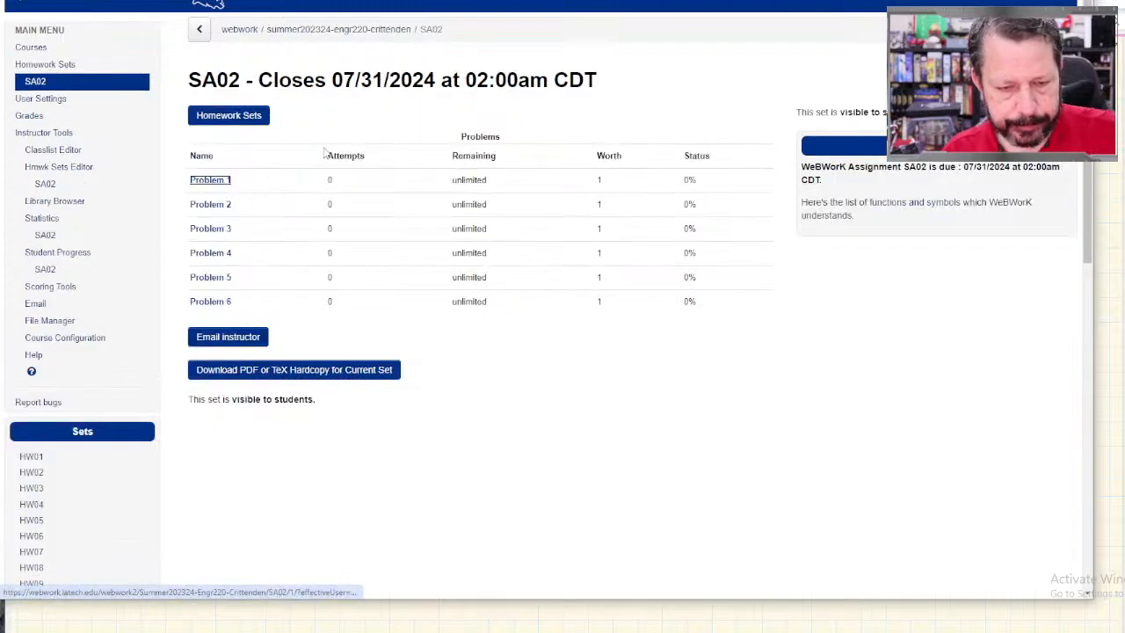
click(222, 183)
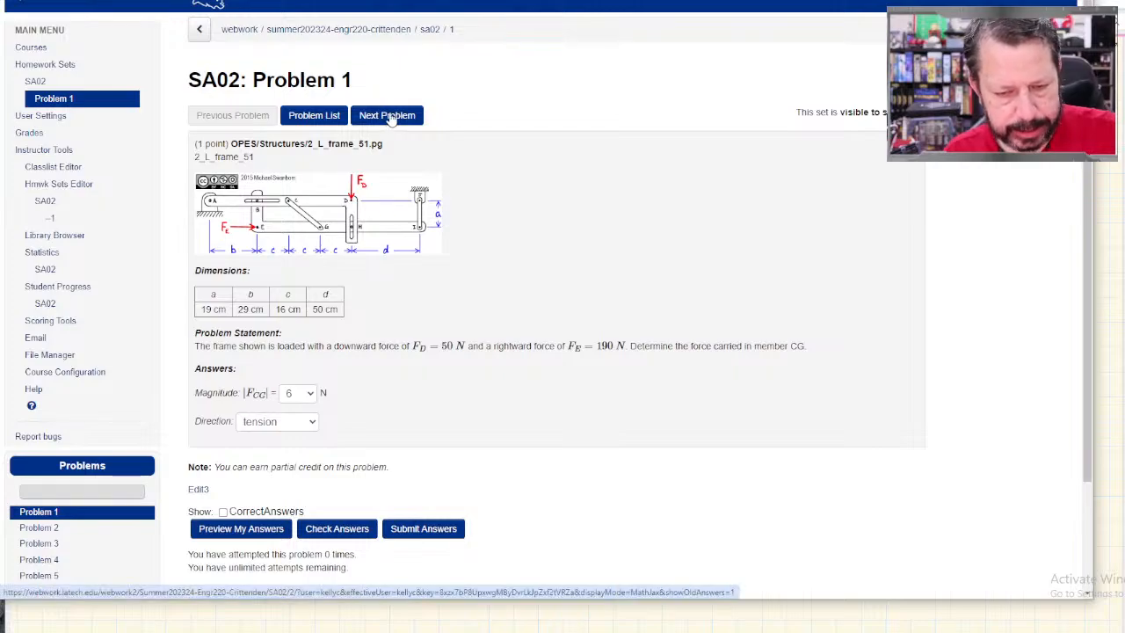
click(390, 117)
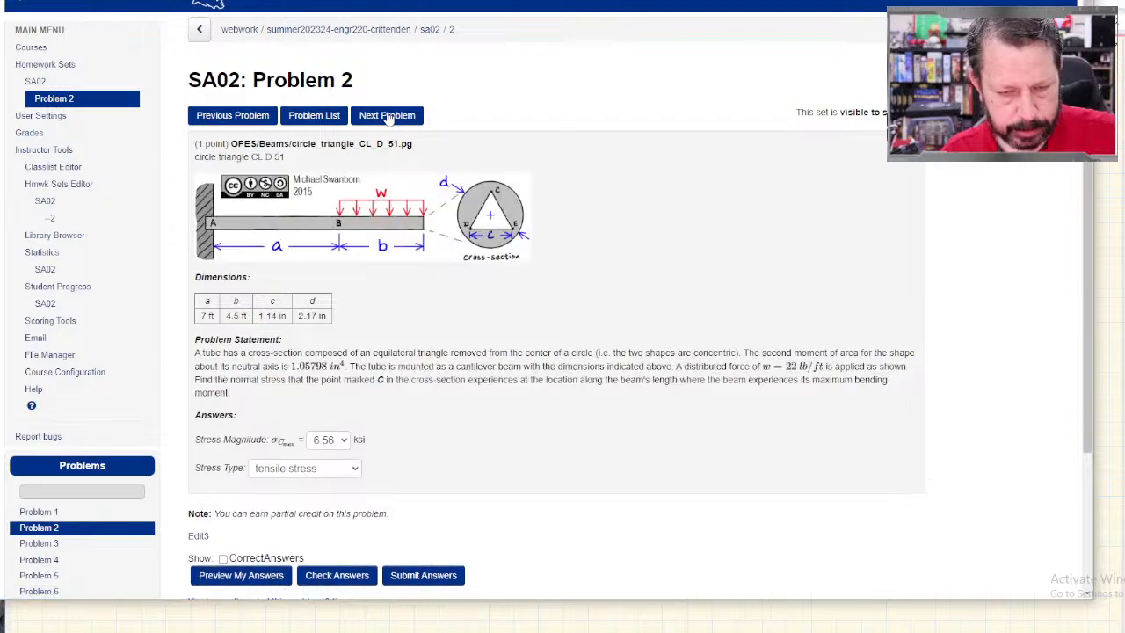
click(390, 117)
click(389, 117)
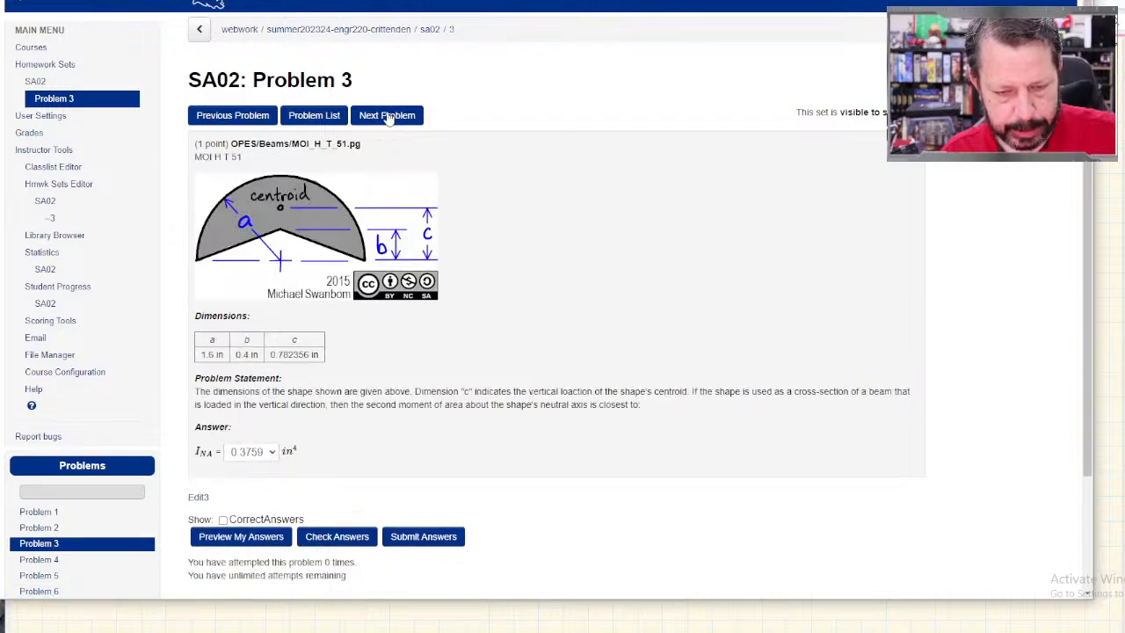
click(390, 117)
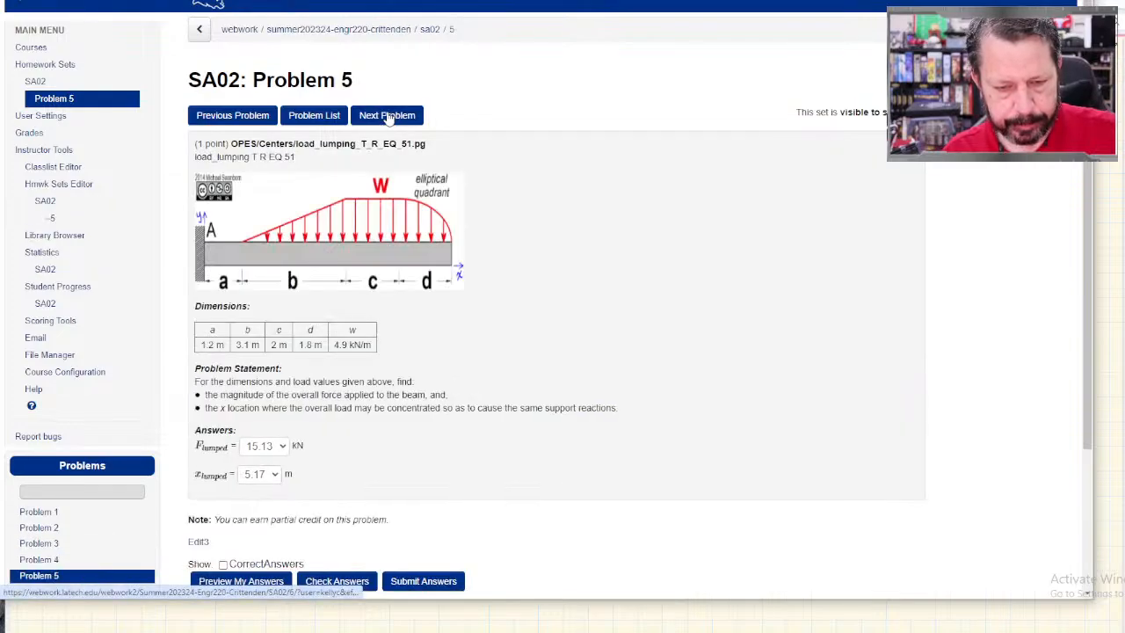
click(390, 117)
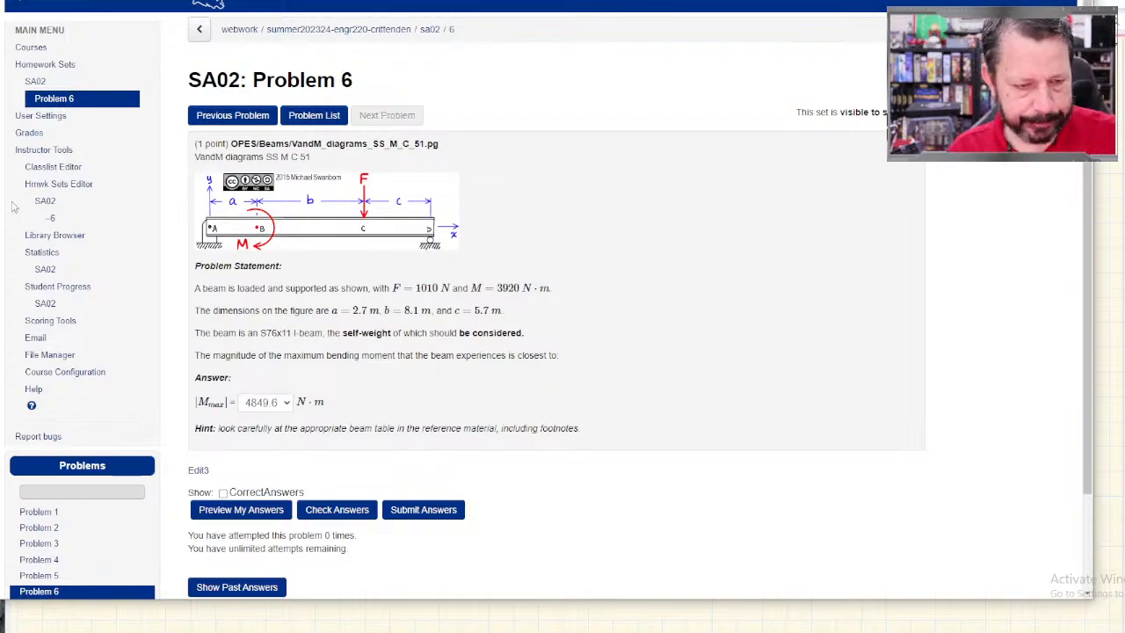
Step: Go back to the course's list of homework sets and look over the available sets
click(45, 64)
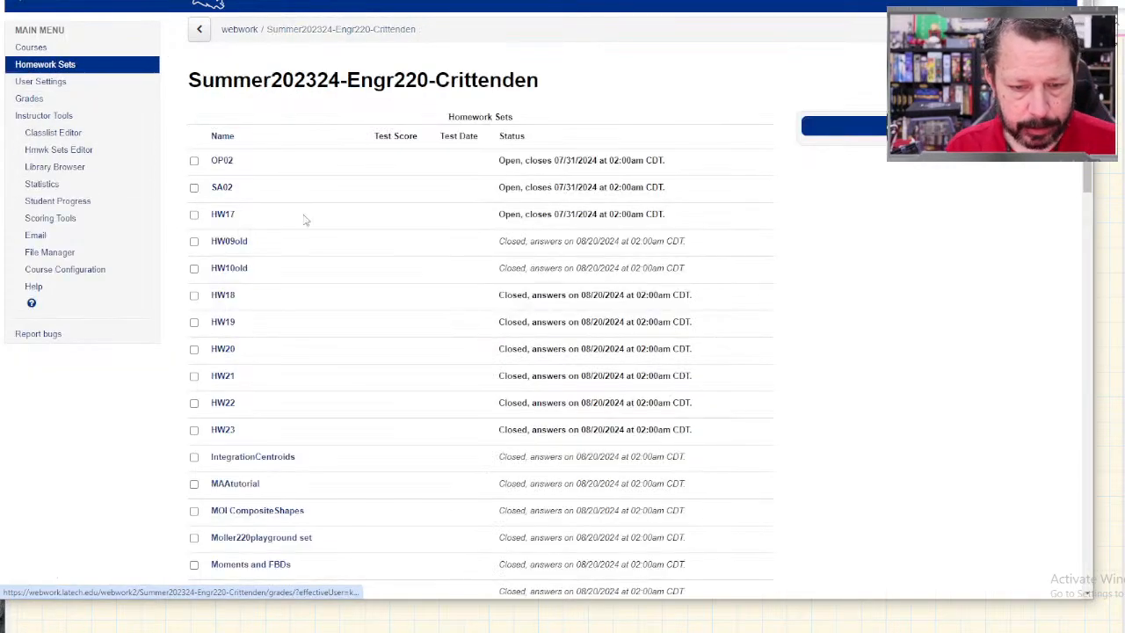
scroll(232, 273, down, 1)
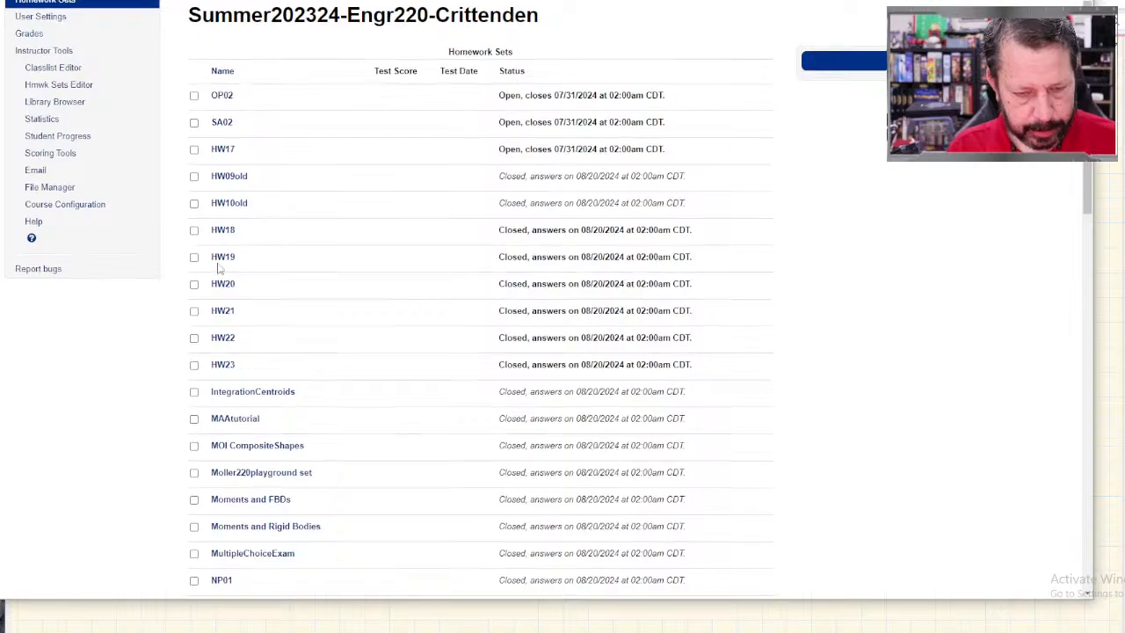
scroll(219, 264, up, 1)
Step: Switch to the Canvas course page and open ENGR220_Exam2_practice.pdf from the Class 22 - Exam 2 module
click(413, 0)
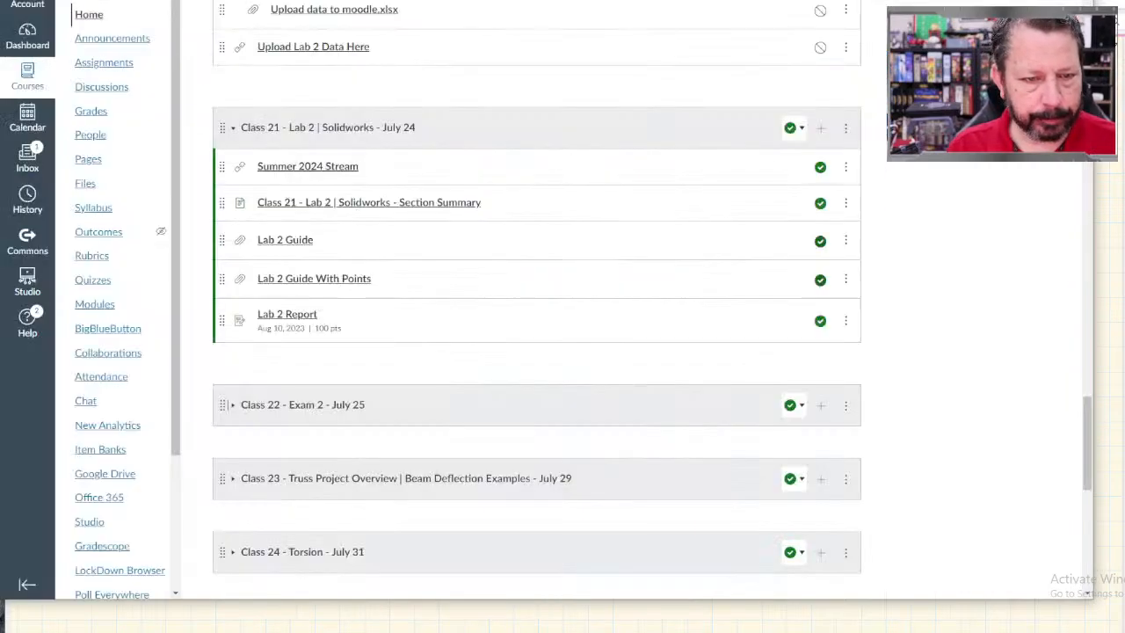
scroll(373, 195, down, 2)
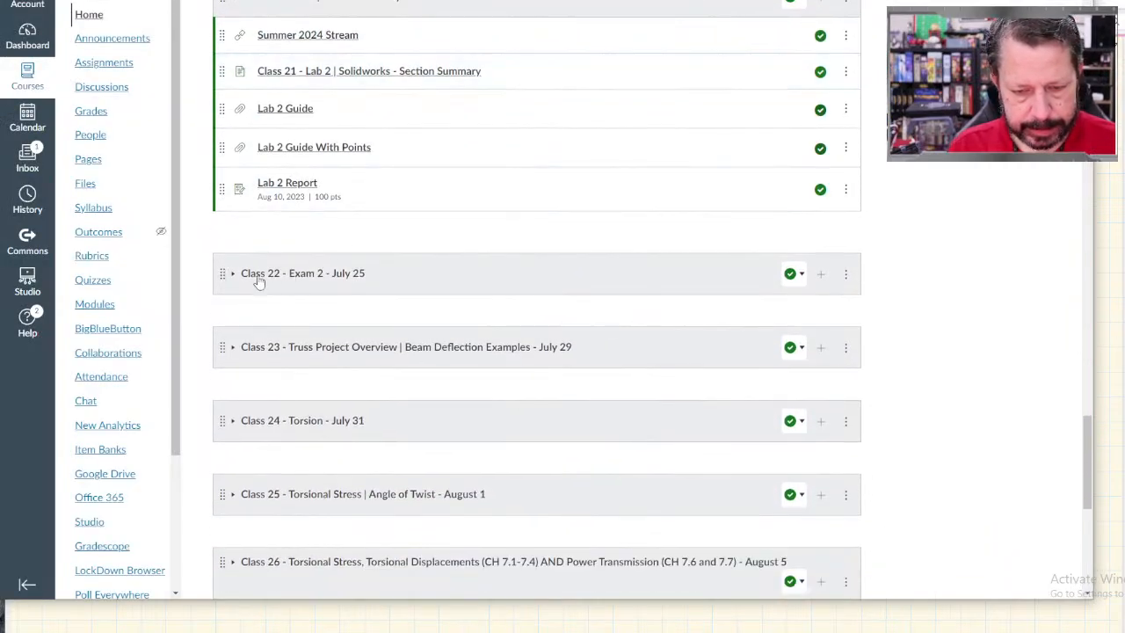
click(230, 276)
scroll(456, 300, down, 2)
click(352, 220)
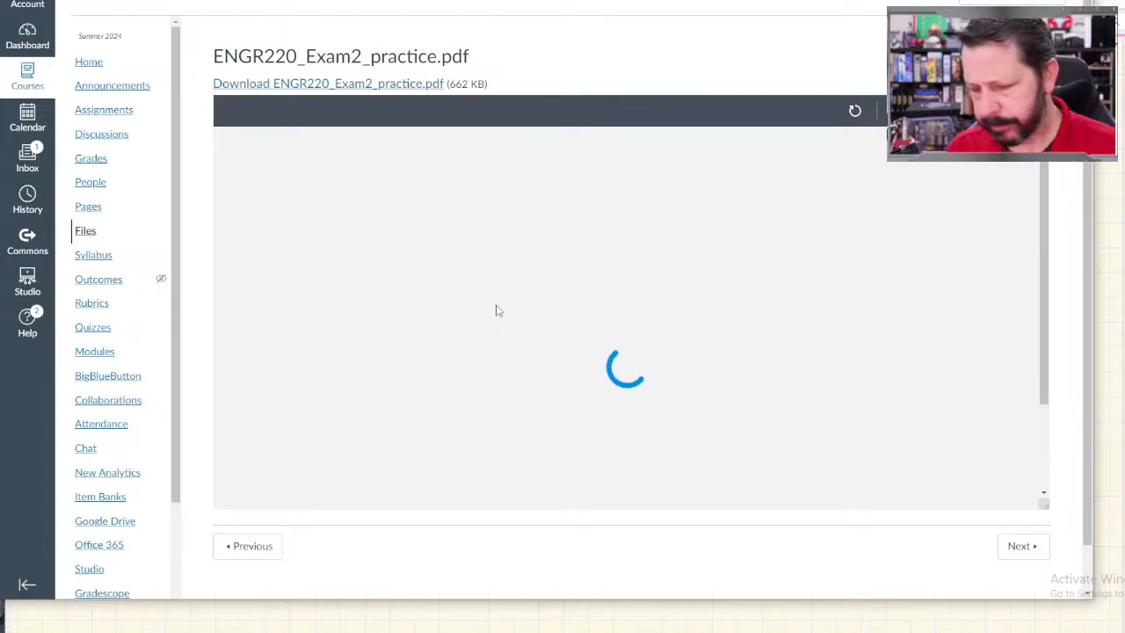
Step: Find problem 3, the pliers gripping a bolt, on page 3 of the practice PDF and capture it as a screen snip
scroll(497, 310, down, 10)
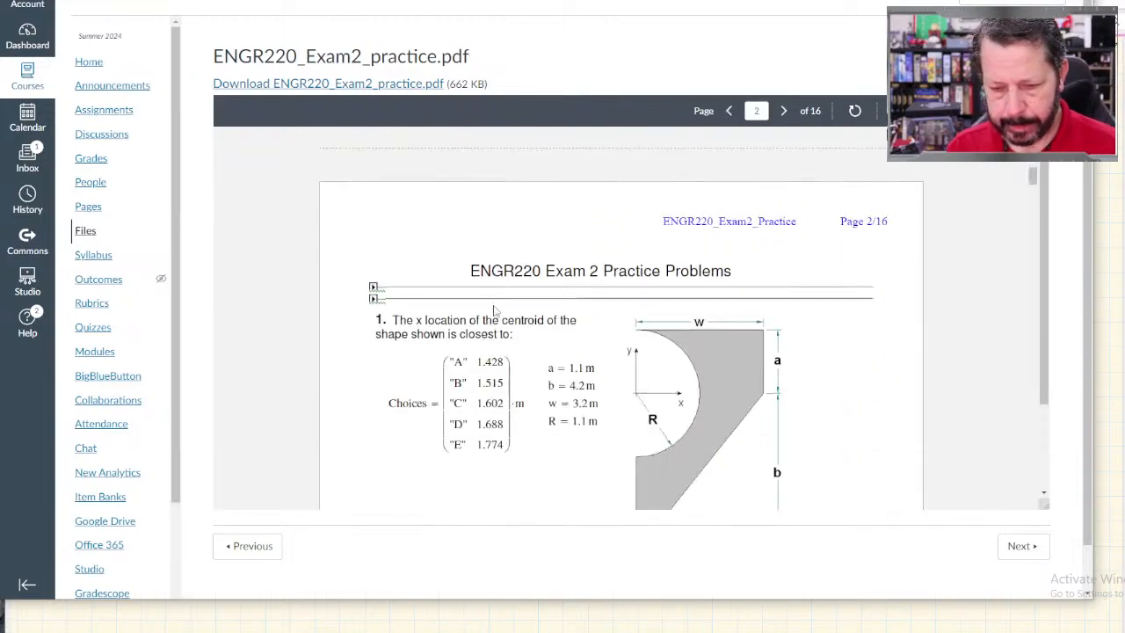
scroll(495, 311, down, 8)
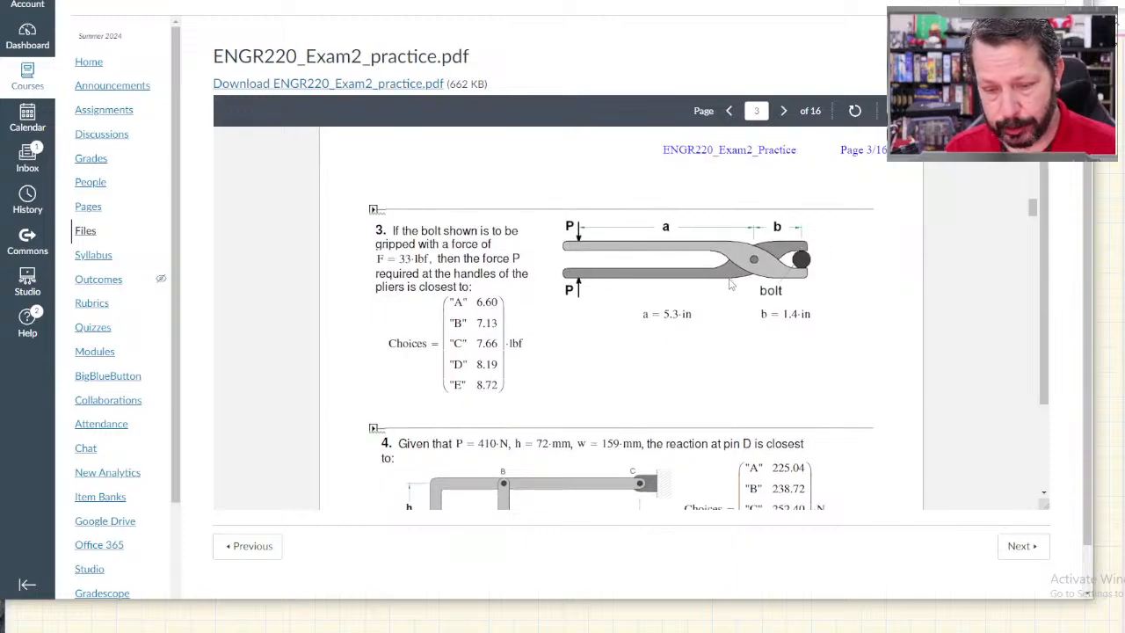
scroll(729, 291, down, 1)
scroll(724, 295, up, 1)
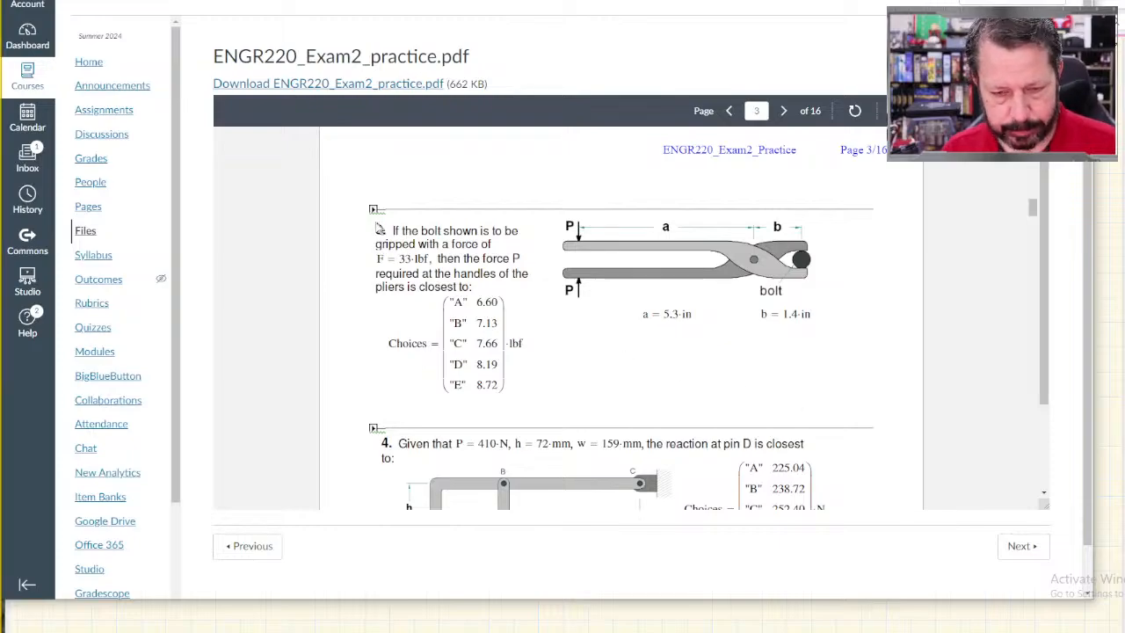
key(super+shift+s)
drag(363, 219, 851, 404)
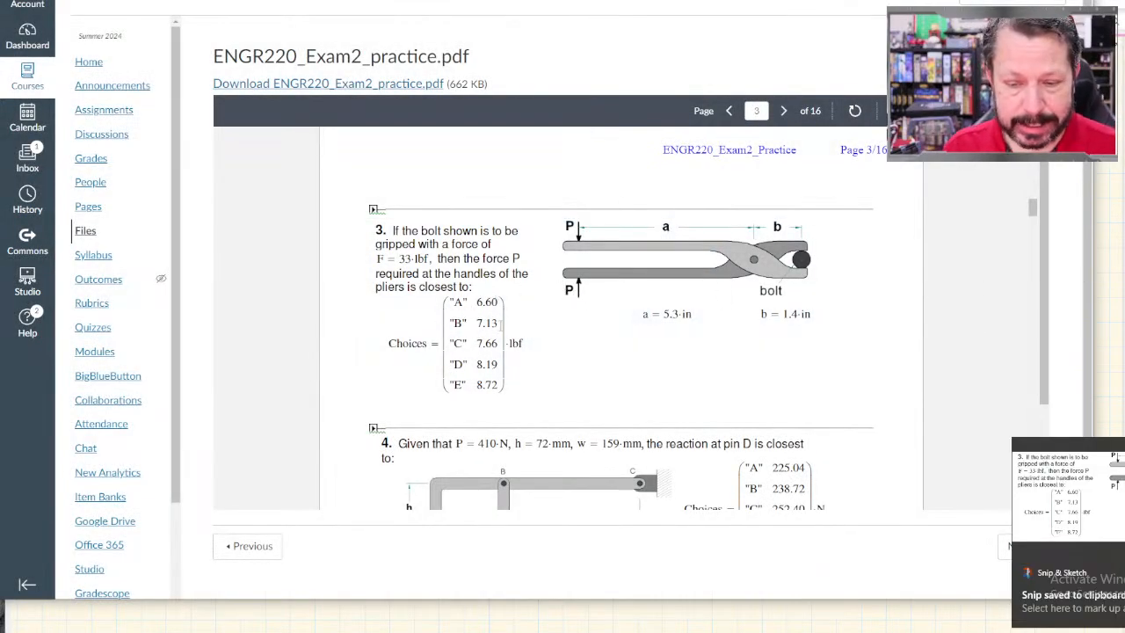
Step: Switch to the OneNote page, paste the pliers problem snip near its upper edge and enlarge the picture
click(1099, 210)
click(128, 130)
key(ctrl+v)
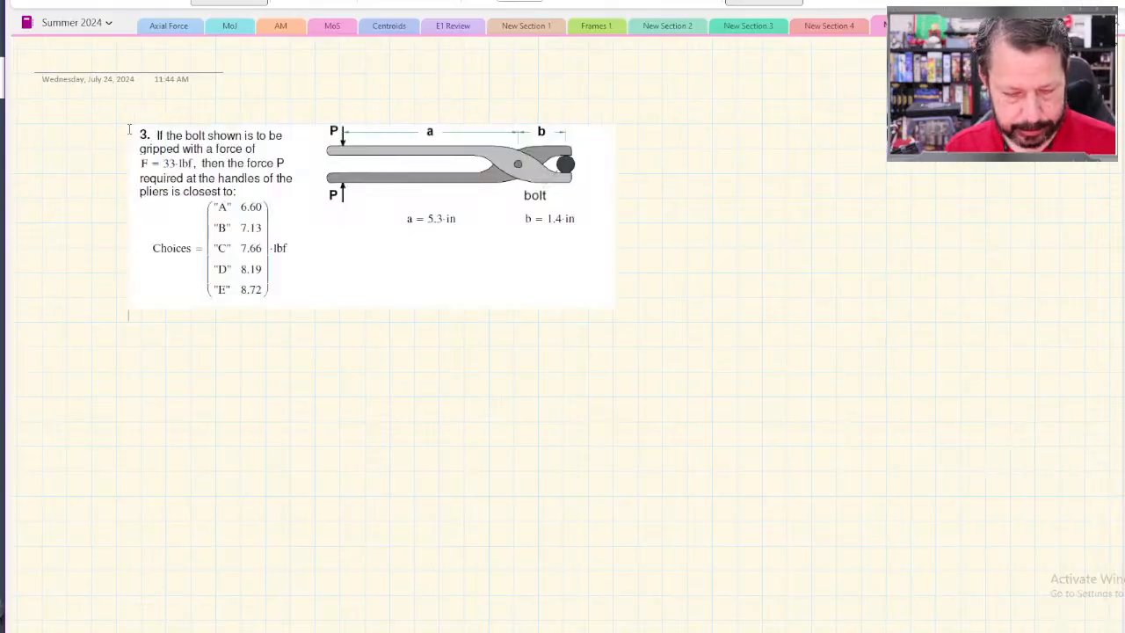
drag(615, 314, 748, 384)
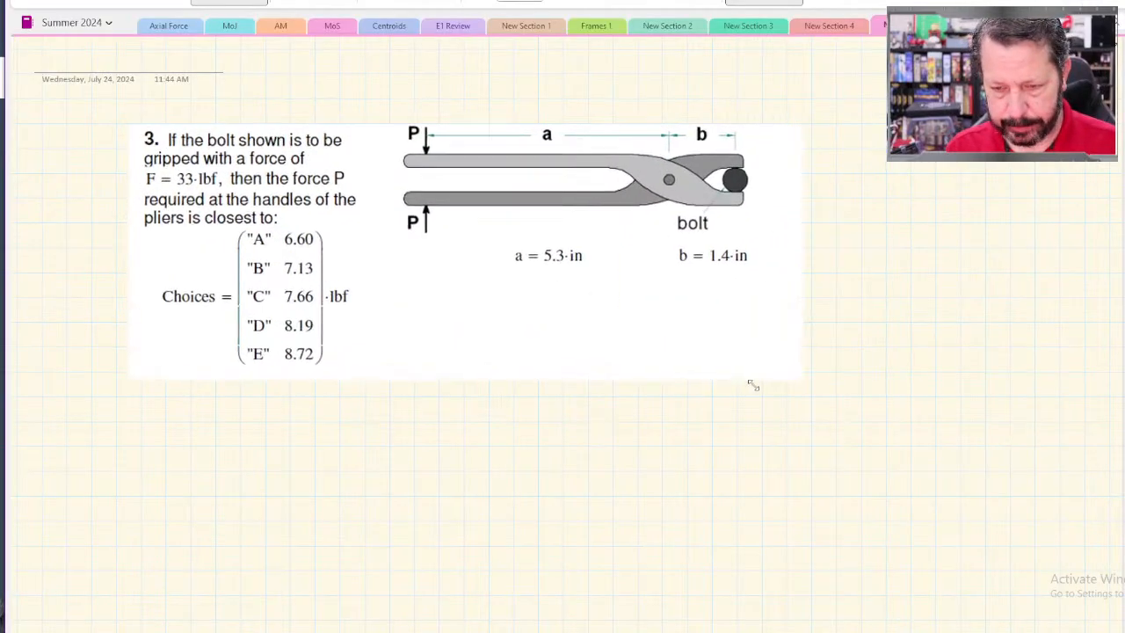